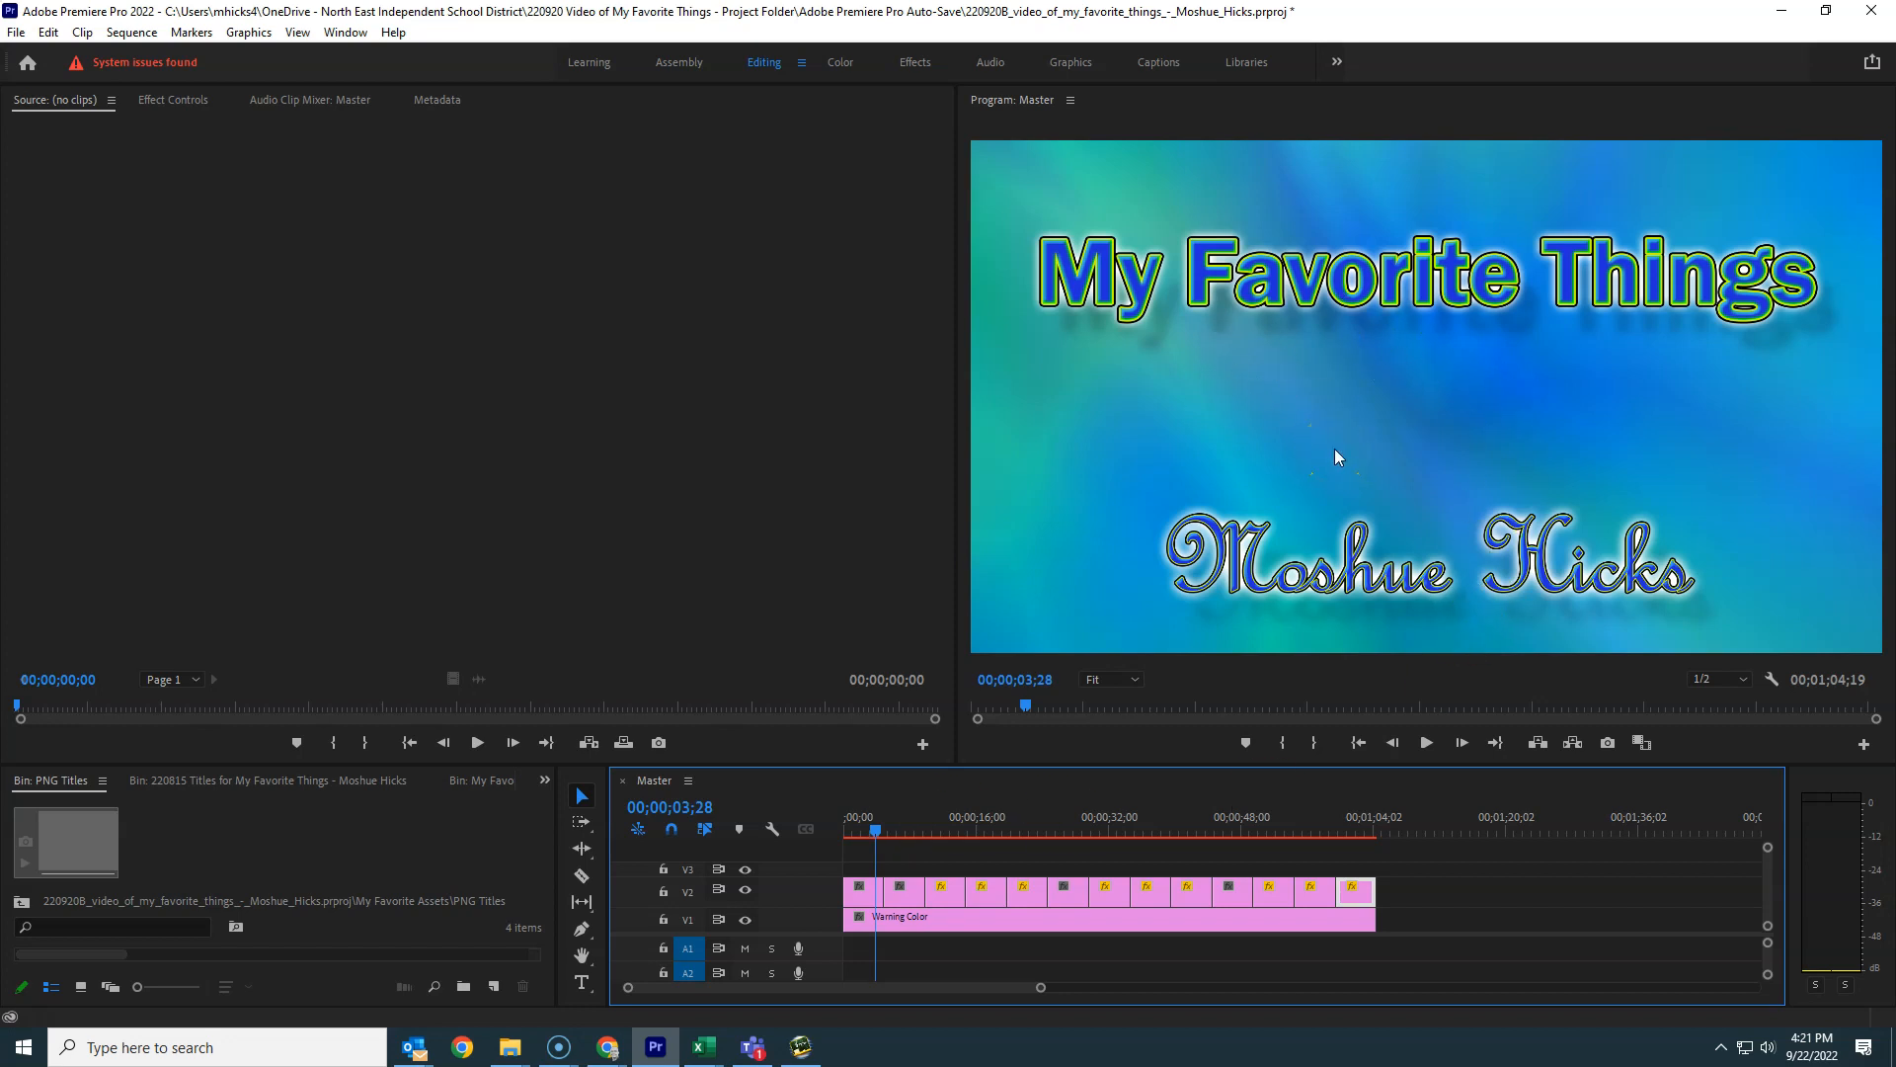
# Select the Honduras map clip in the timeline and close its source view to show the clip's effect controls.
pyautogui.click(888, 828)
pyautogui.moveTo(890, 830); pyautogui.dragTo(947, 829)
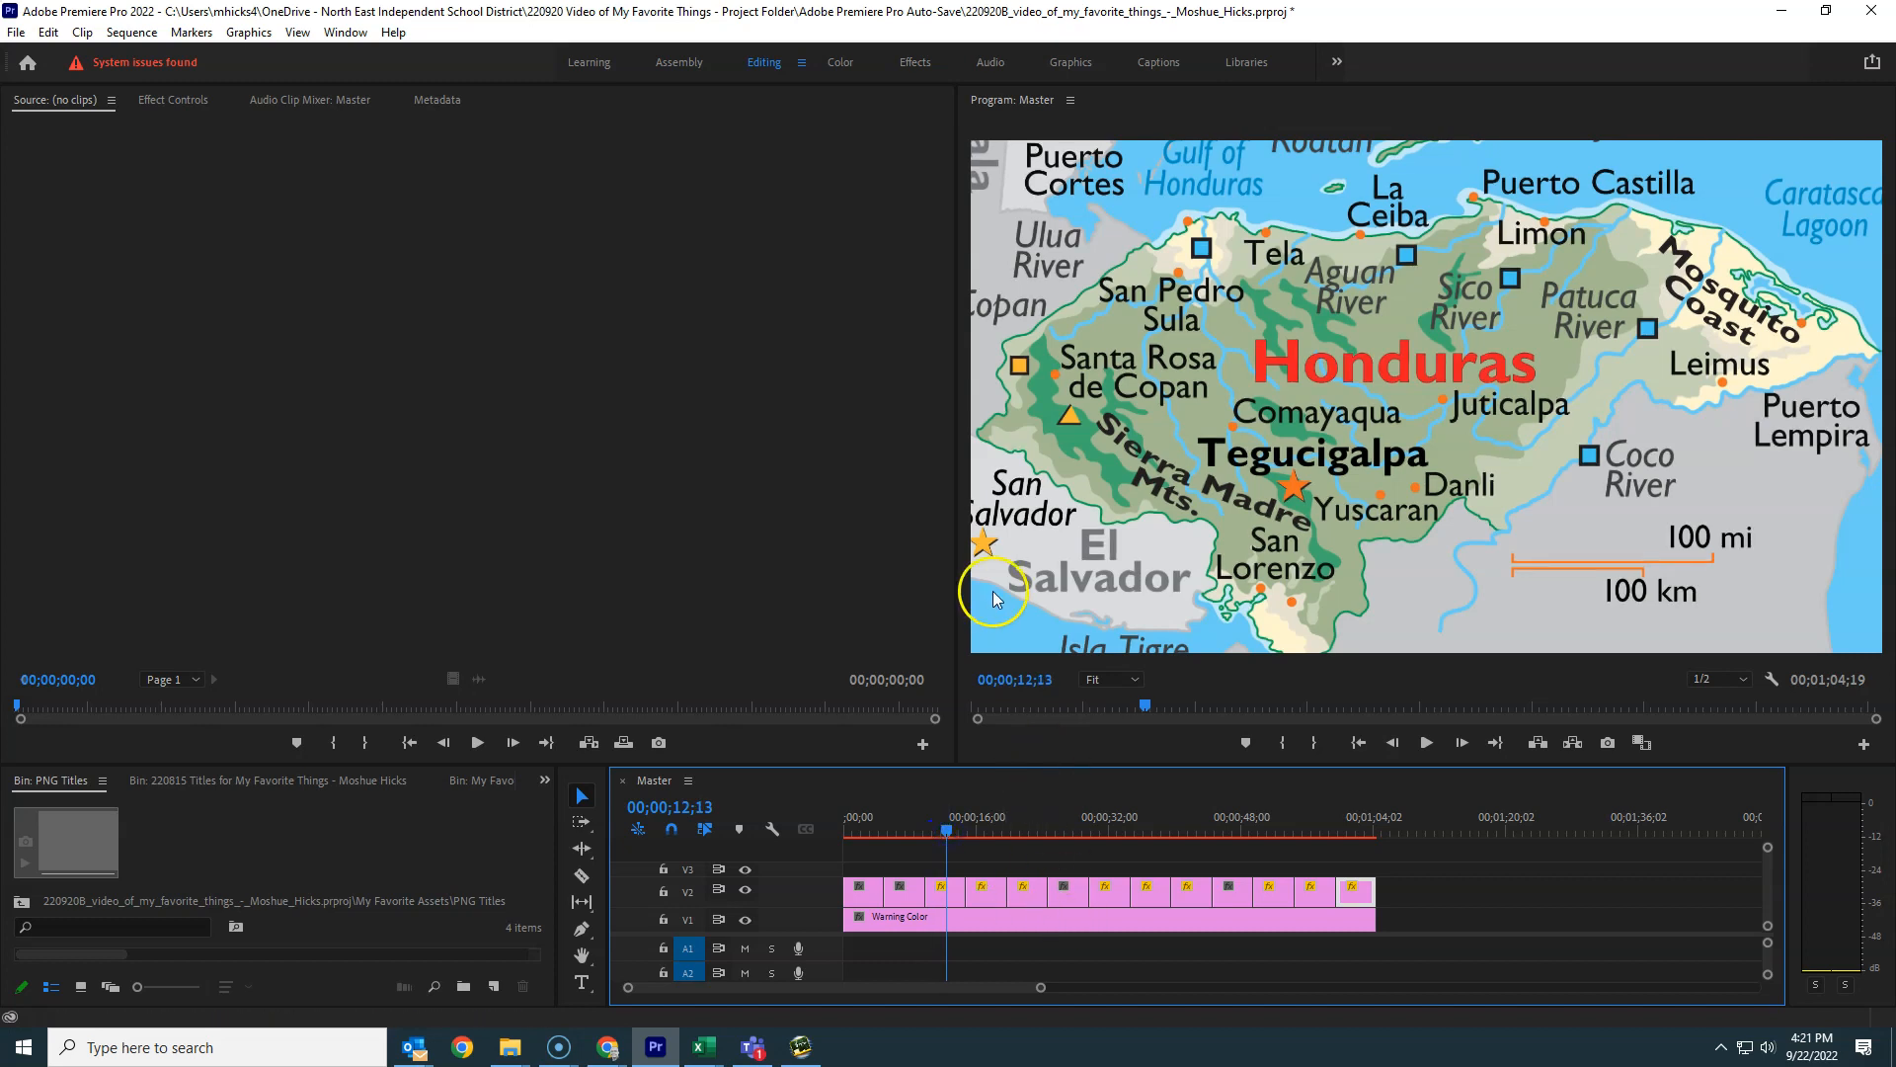
pyautogui.click(946, 895)
pyautogui.doubleClick(946, 895)
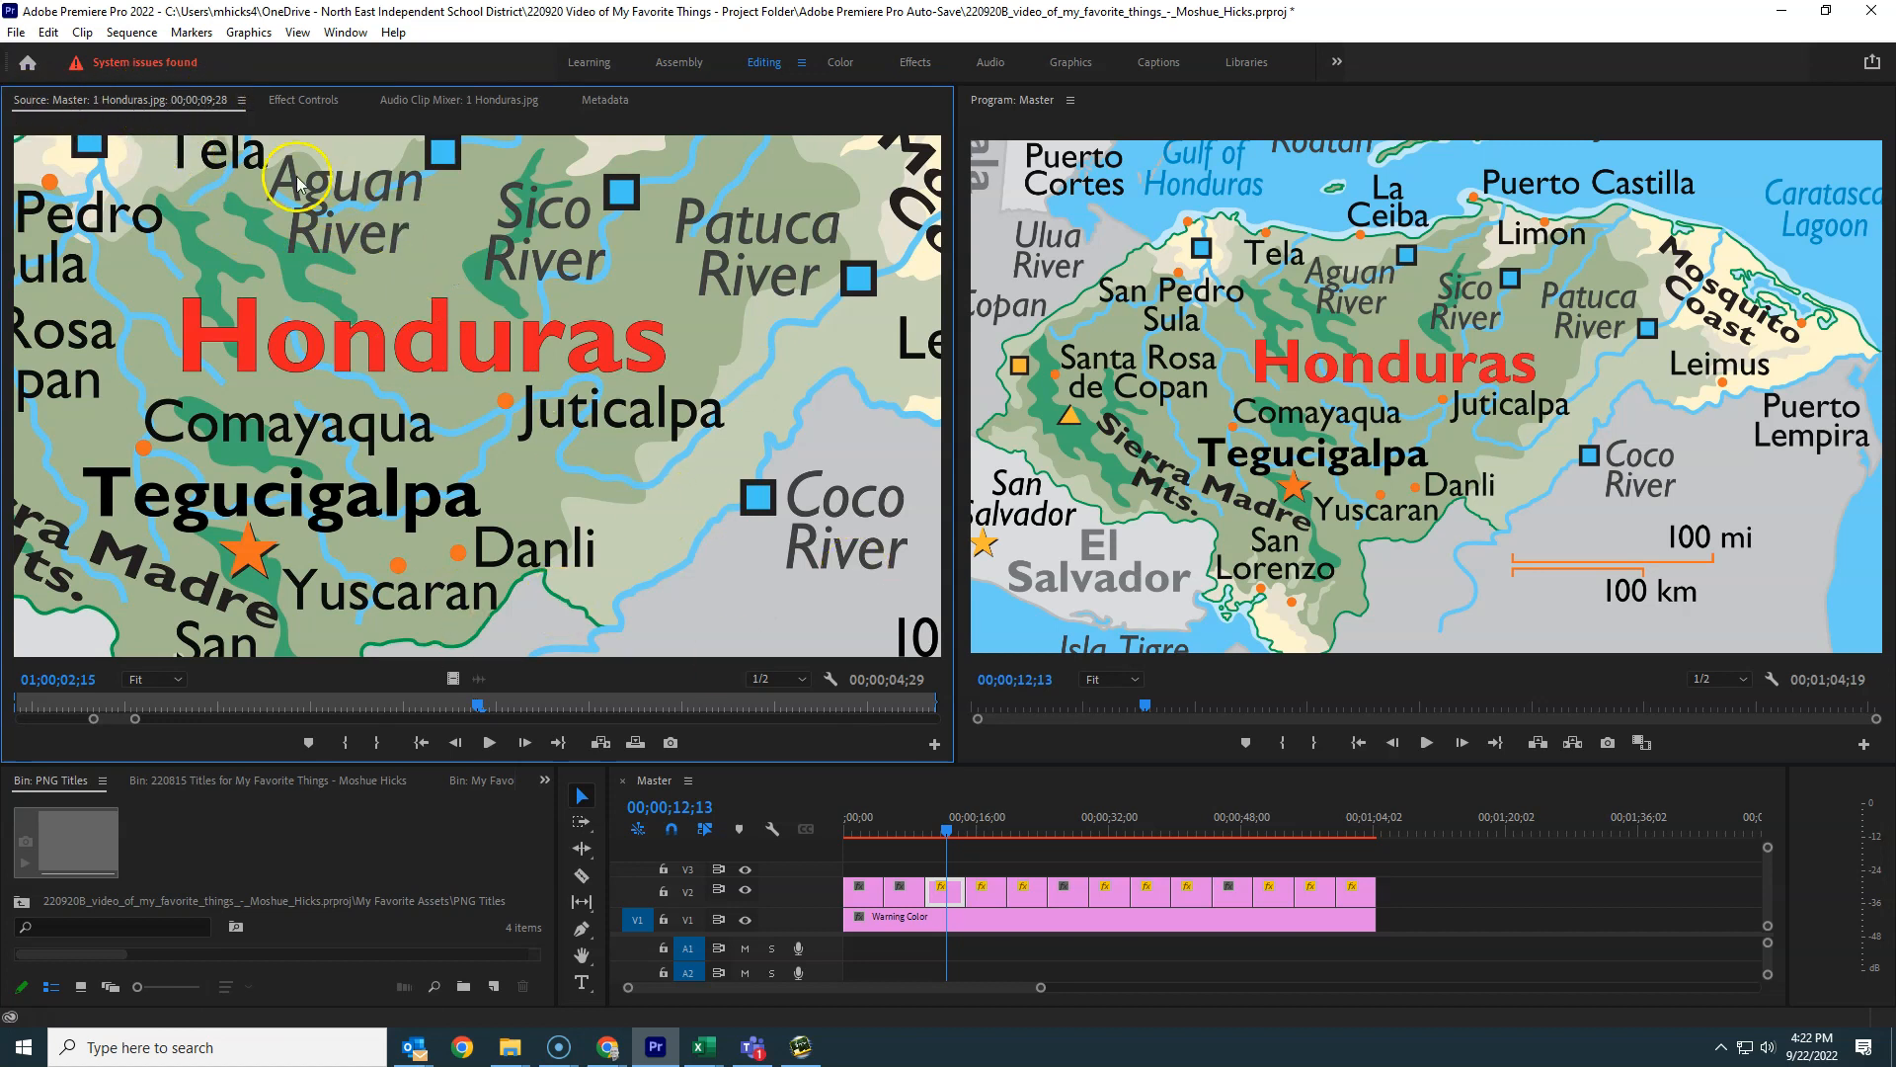
pyautogui.click(242, 101)
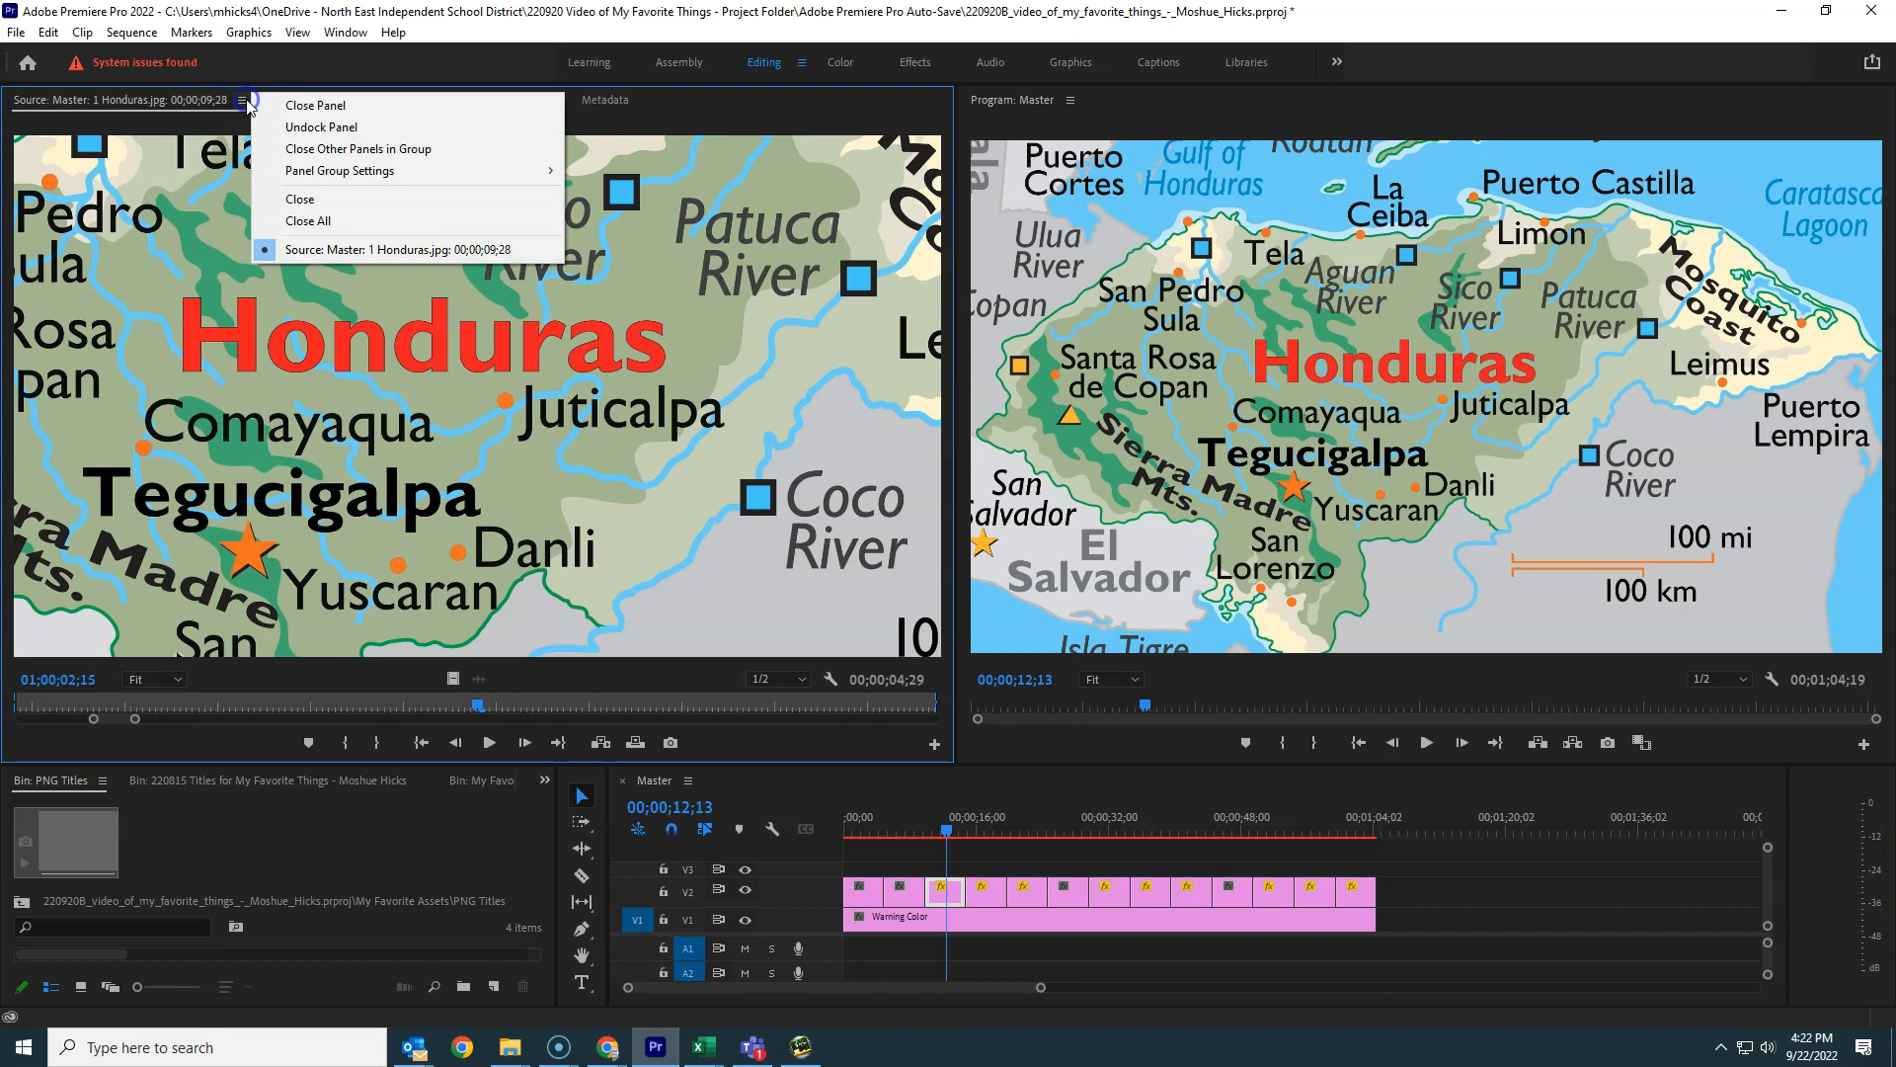
pyautogui.click(306, 105)
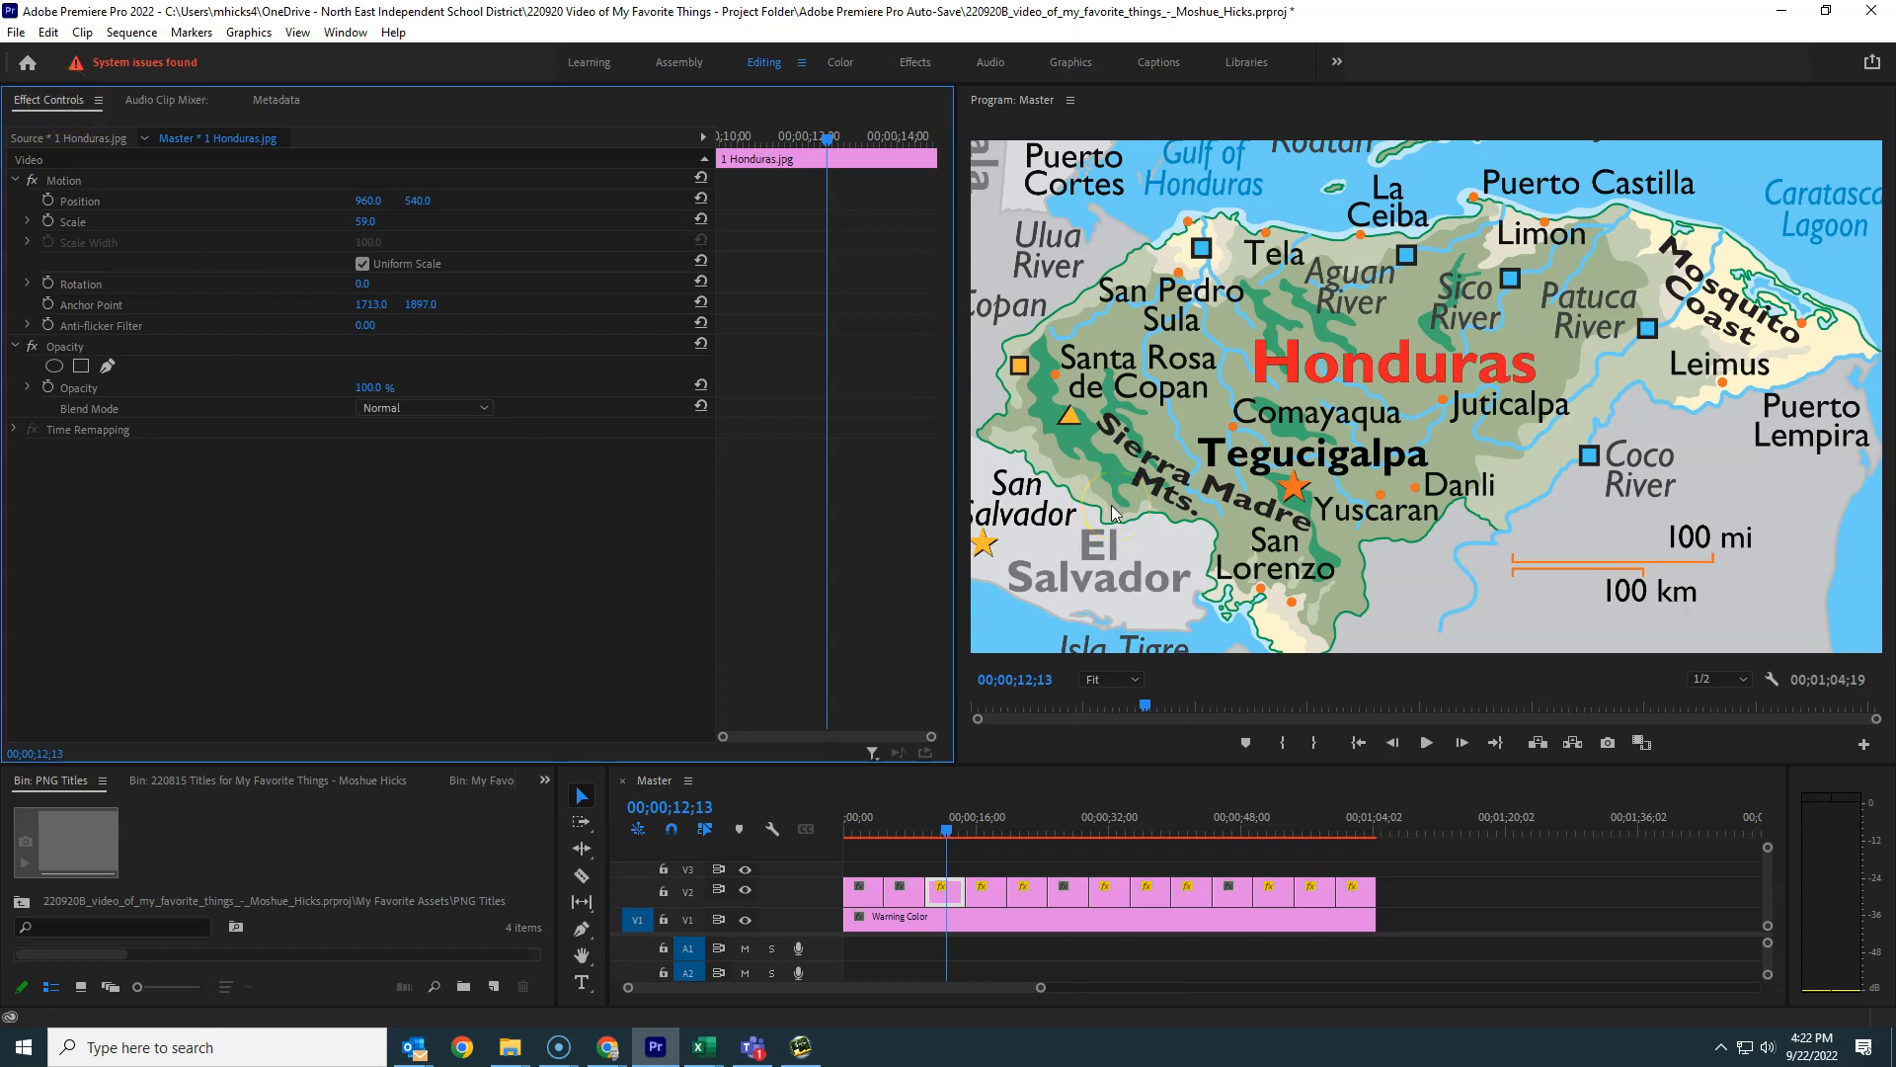
# Turn on keyframing for Position and Scale at the first frame of the Honduras clip.
pyautogui.moveTo(826, 138); pyautogui.dragTo(679, 140)
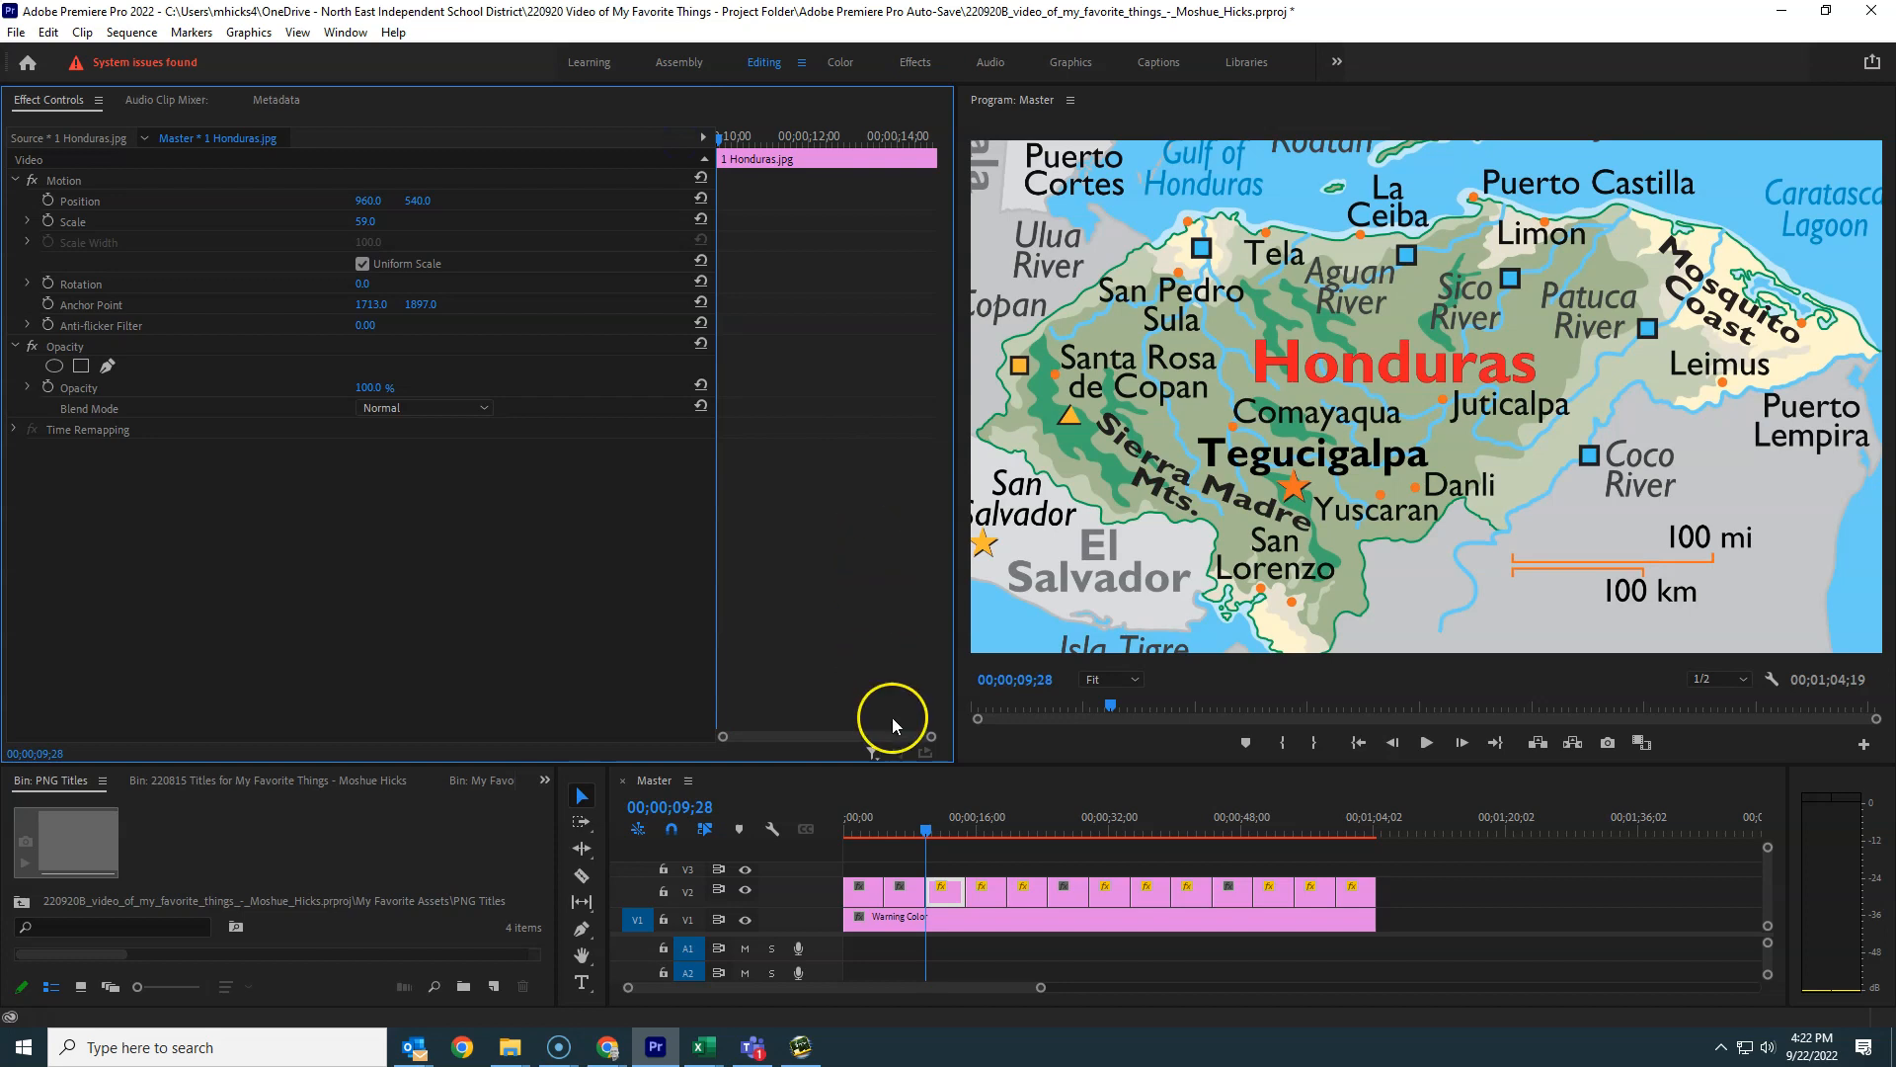
pyautogui.click(830, 135)
pyautogui.press('Up')
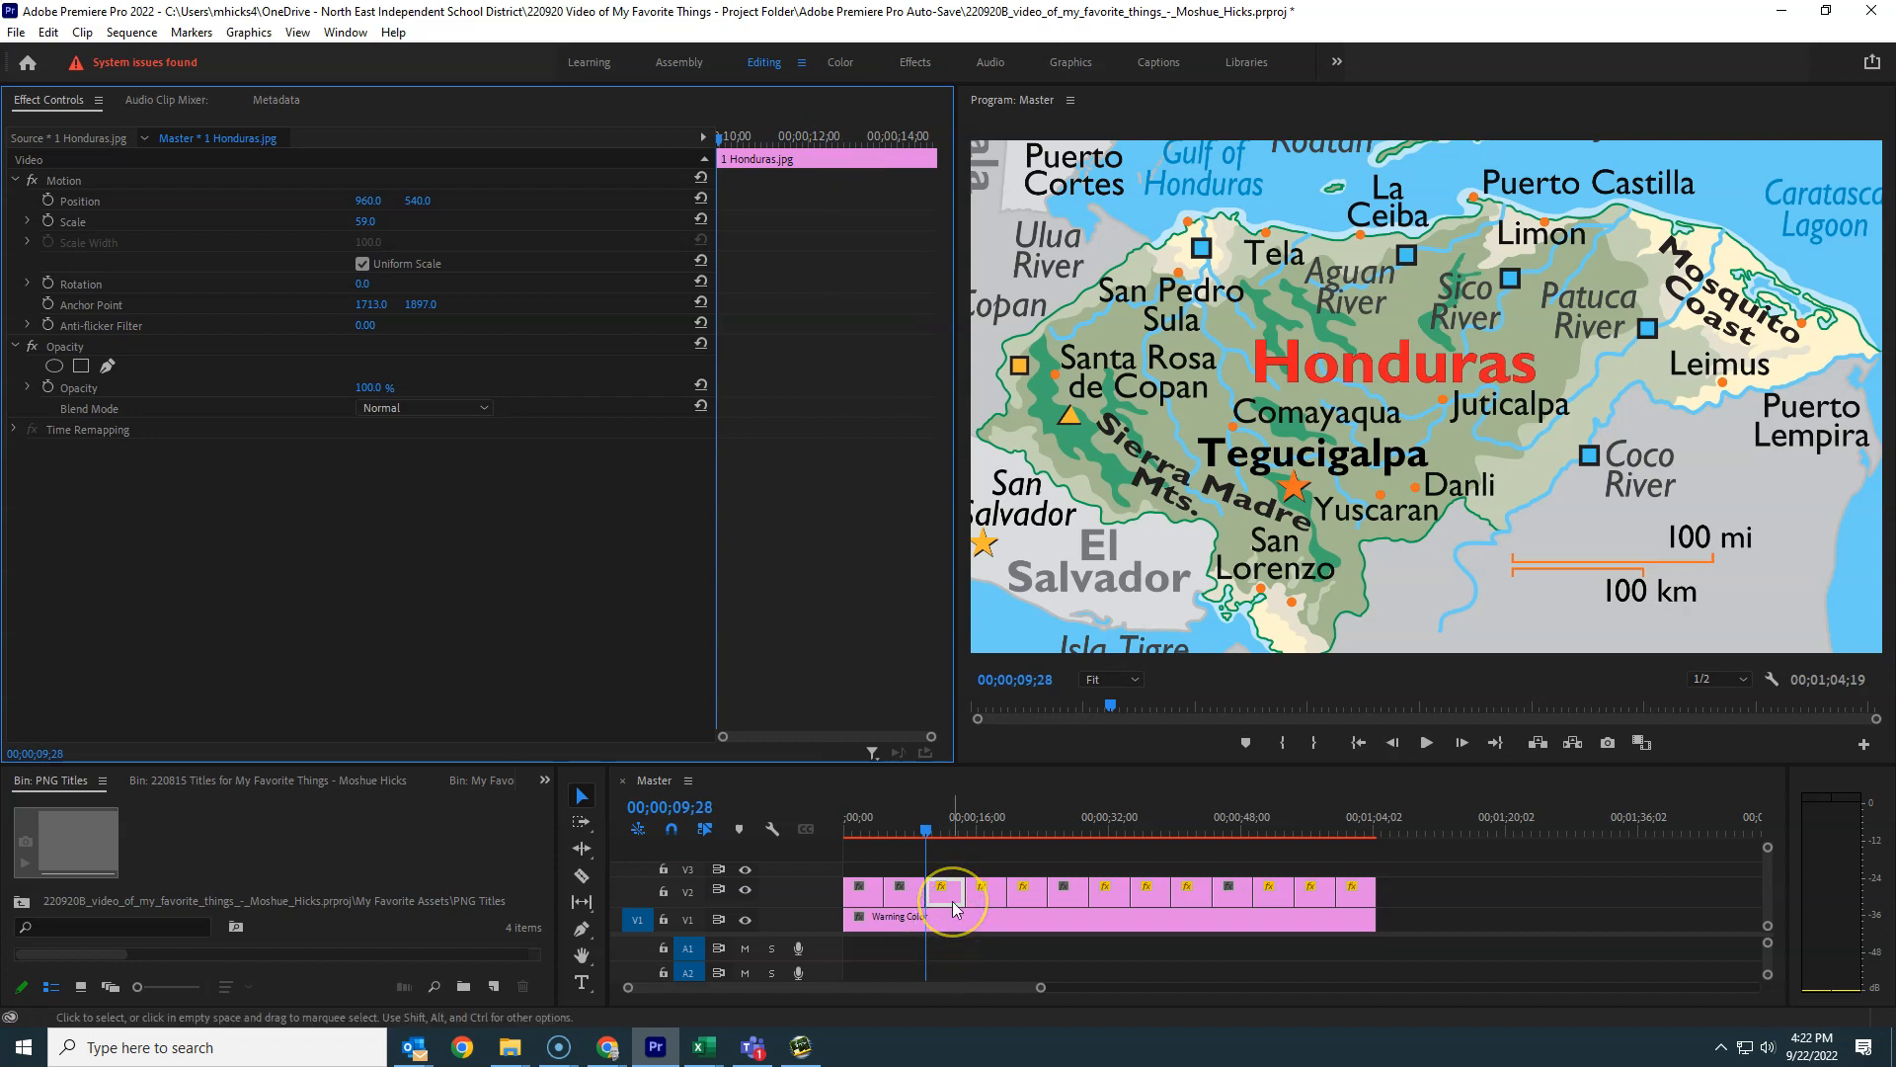
pyautogui.click(727, 176)
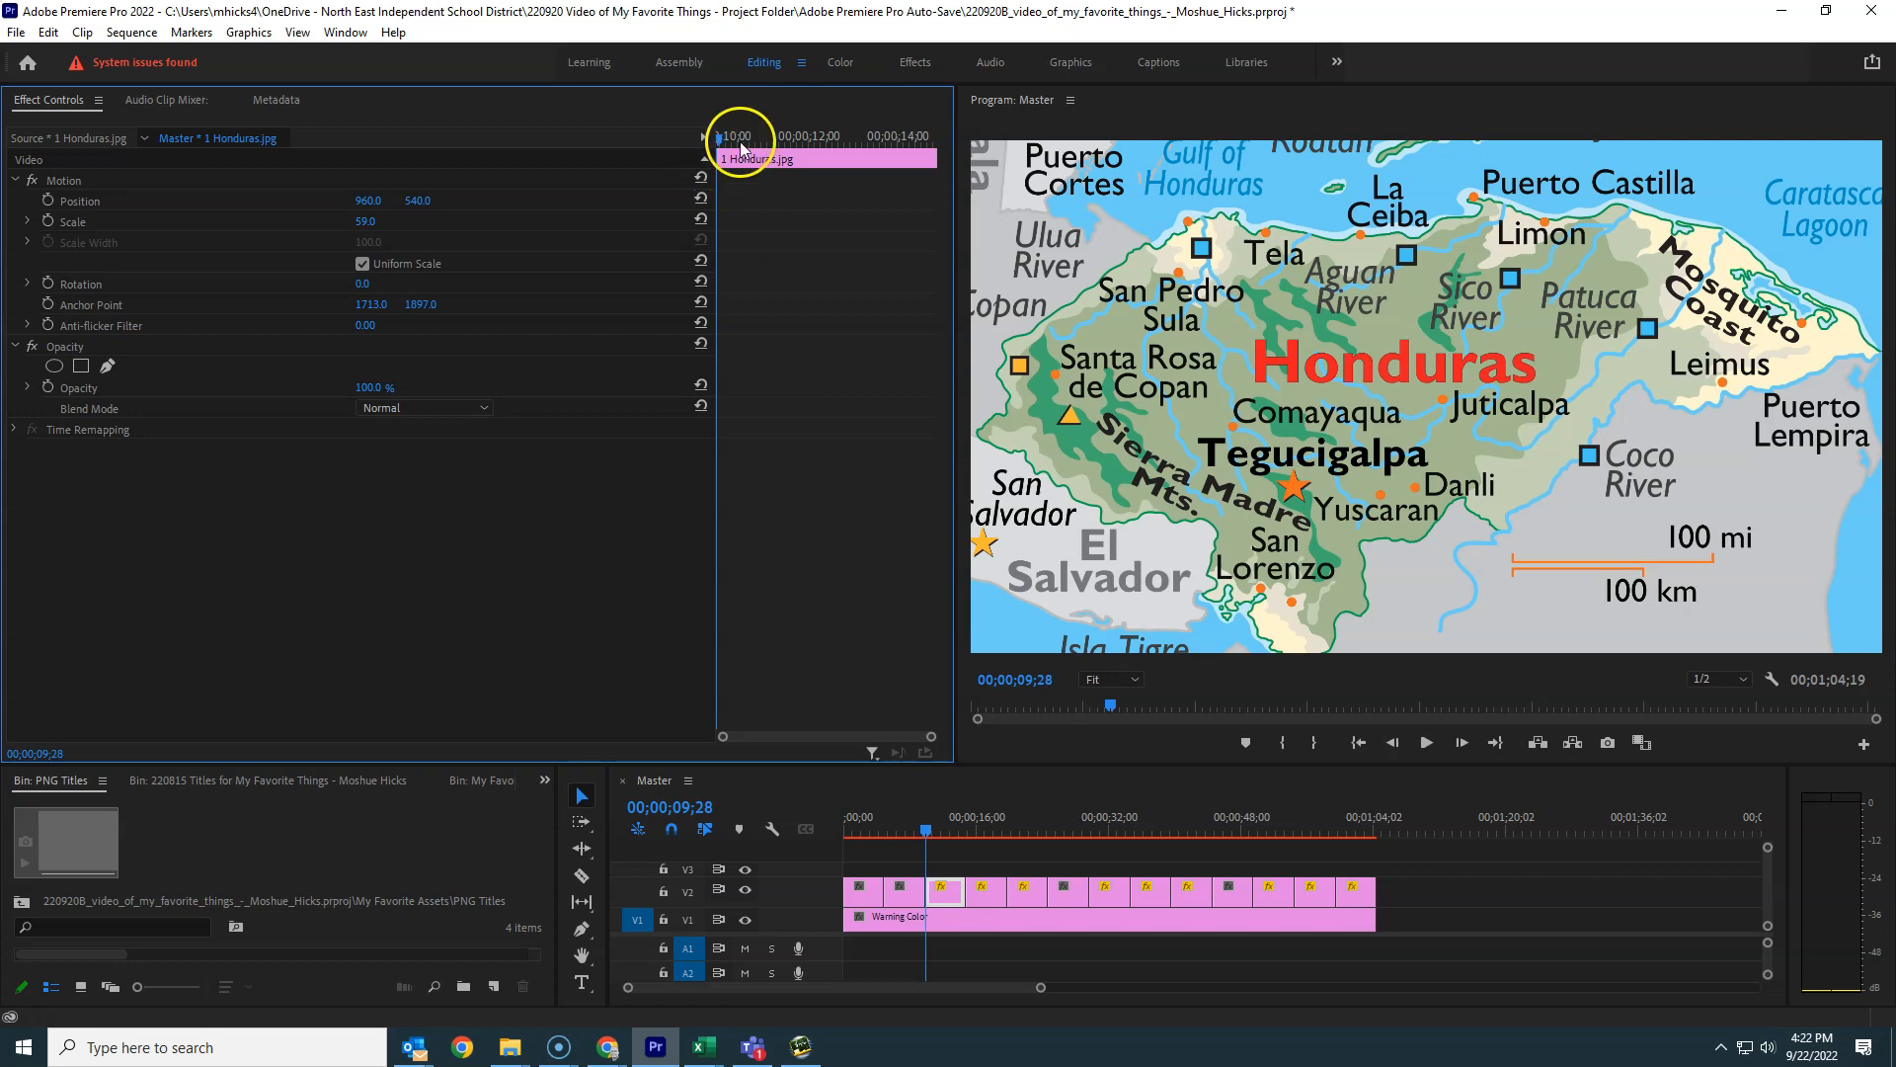
pyautogui.click(17, 182)
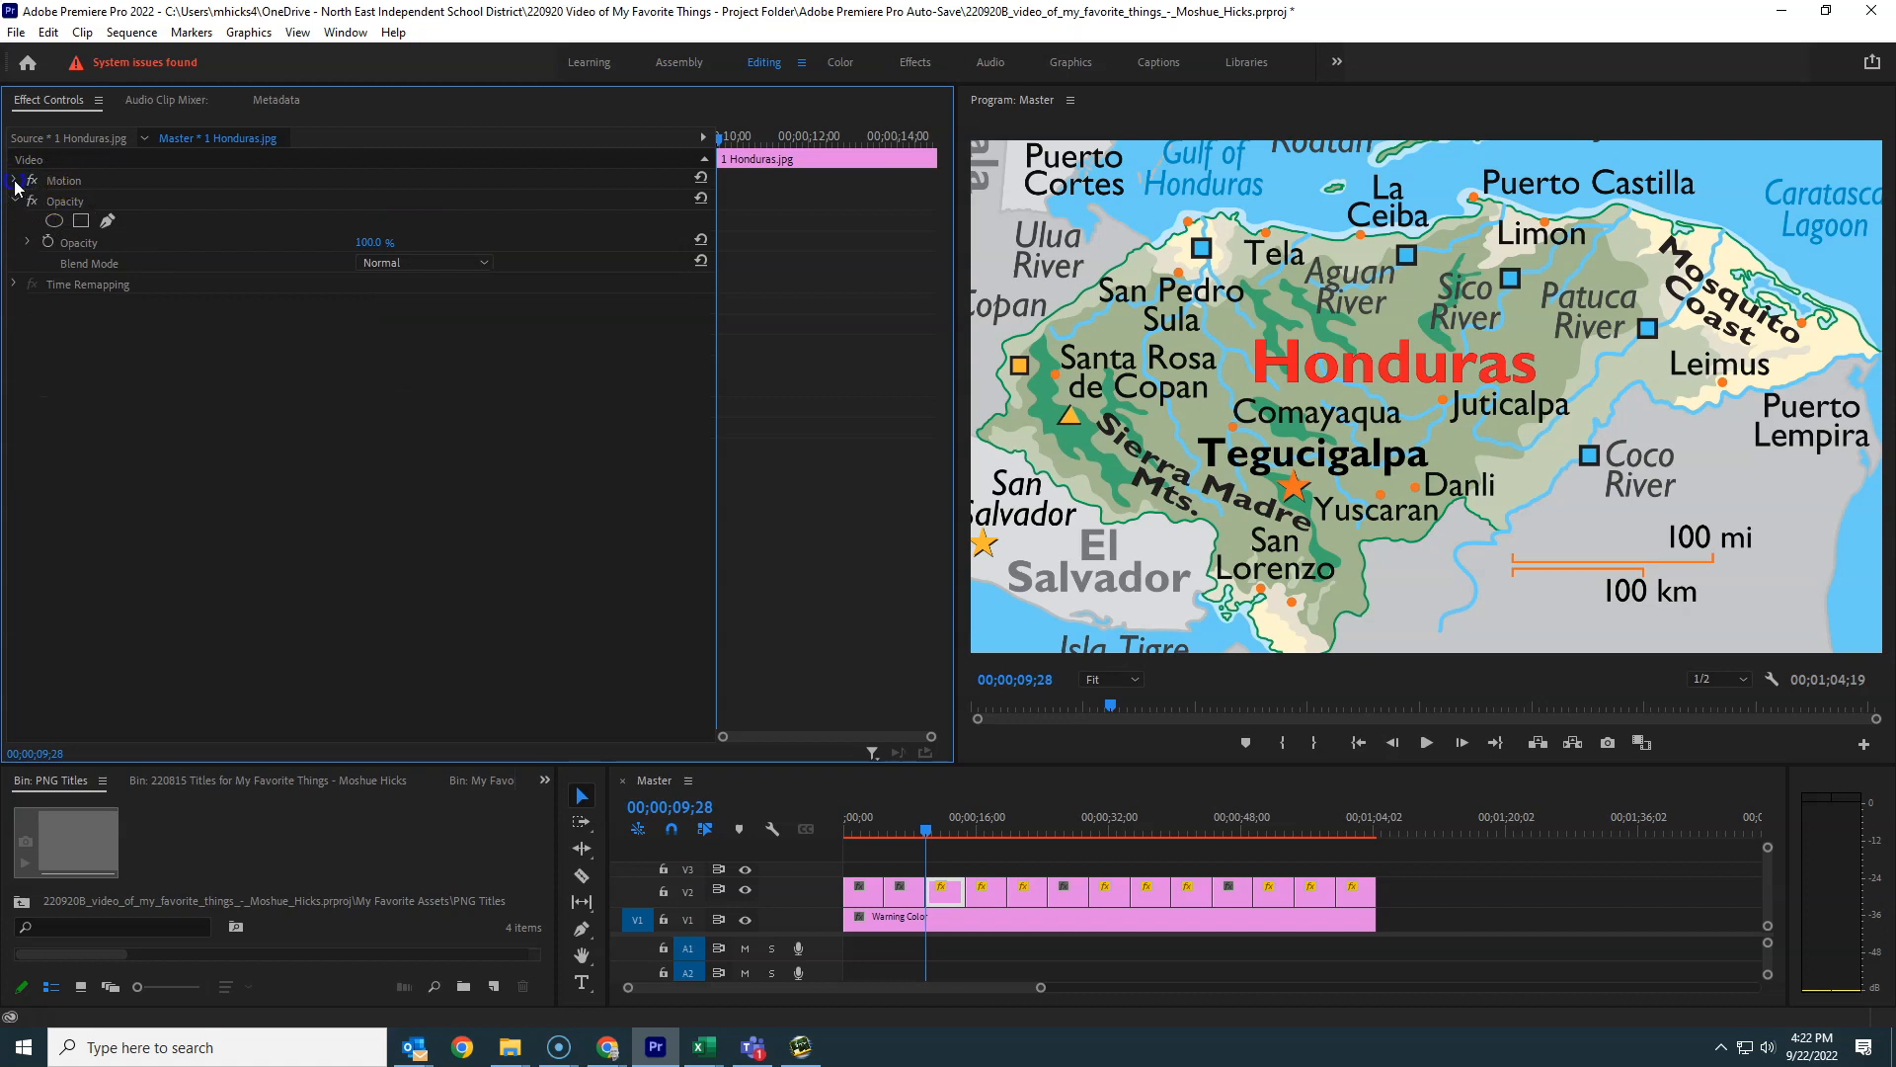
pyautogui.click(15, 181)
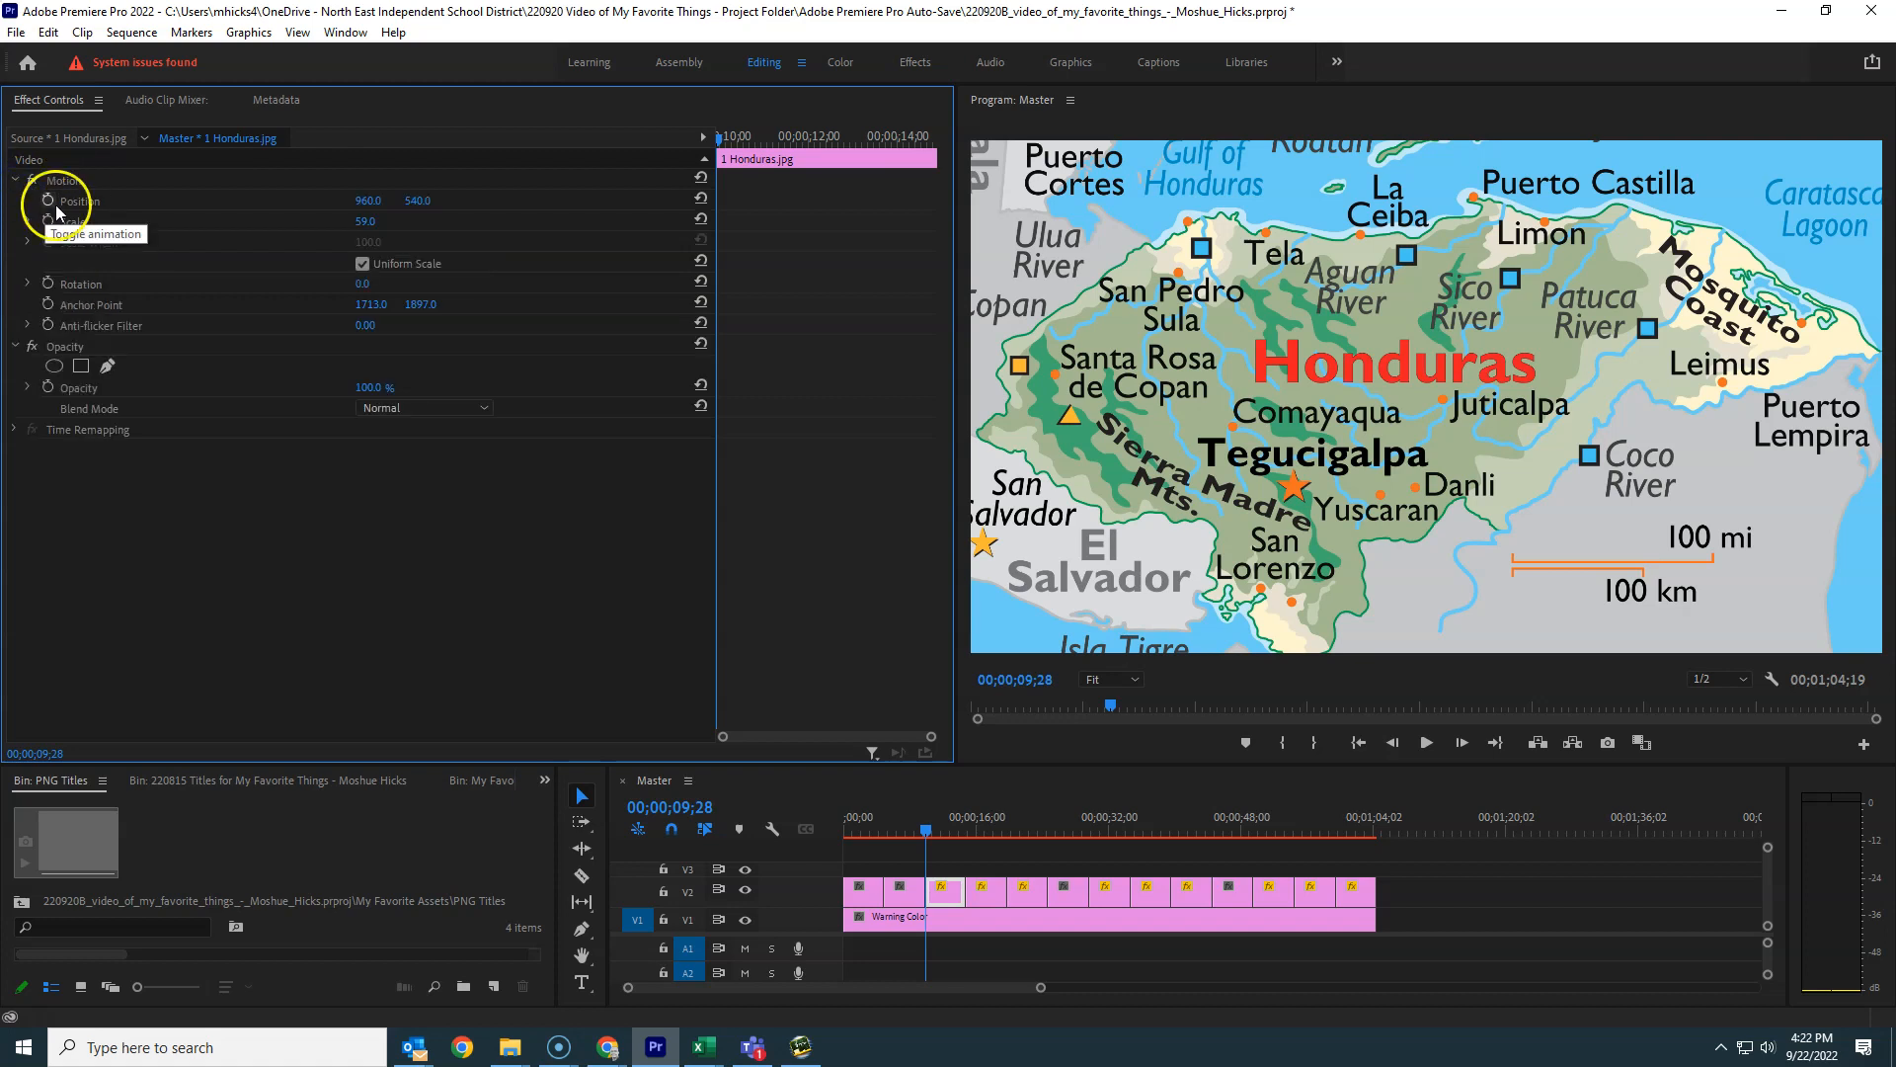
pyautogui.click(47, 200)
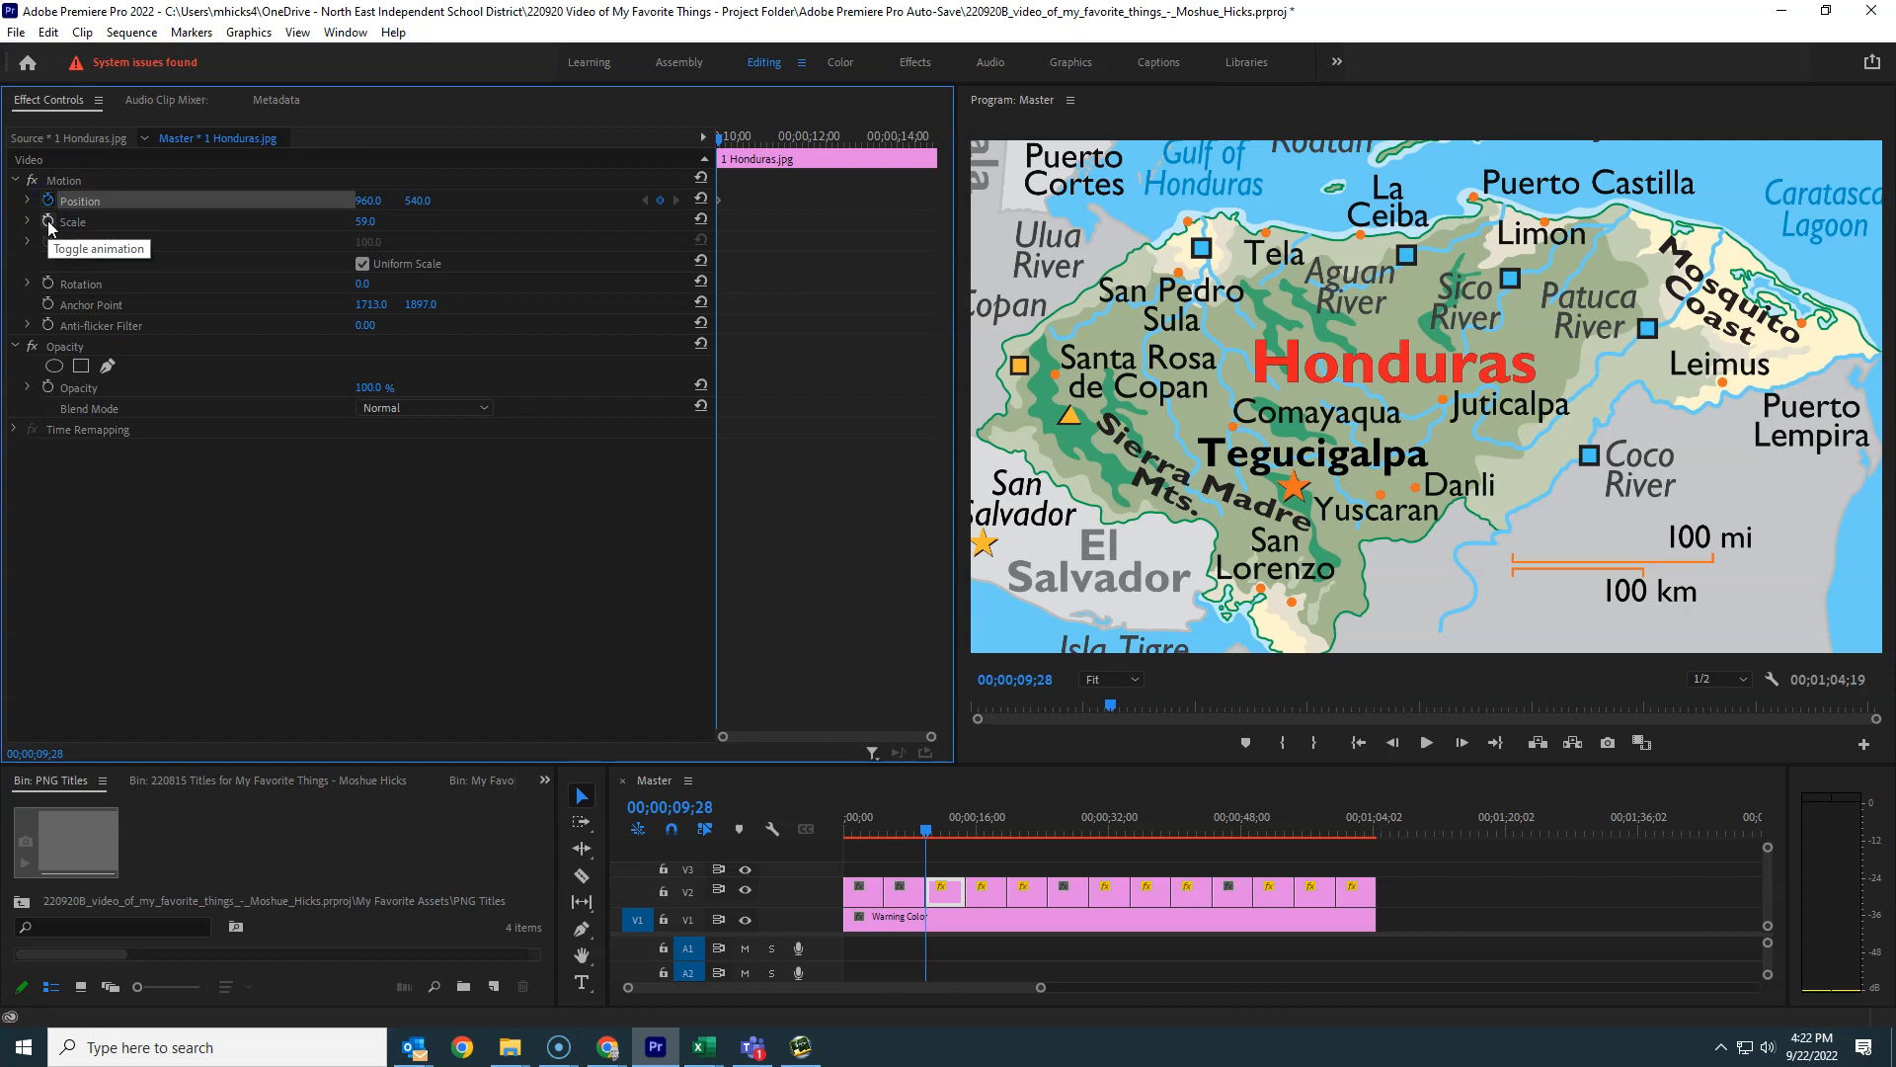
pyautogui.click(47, 221)
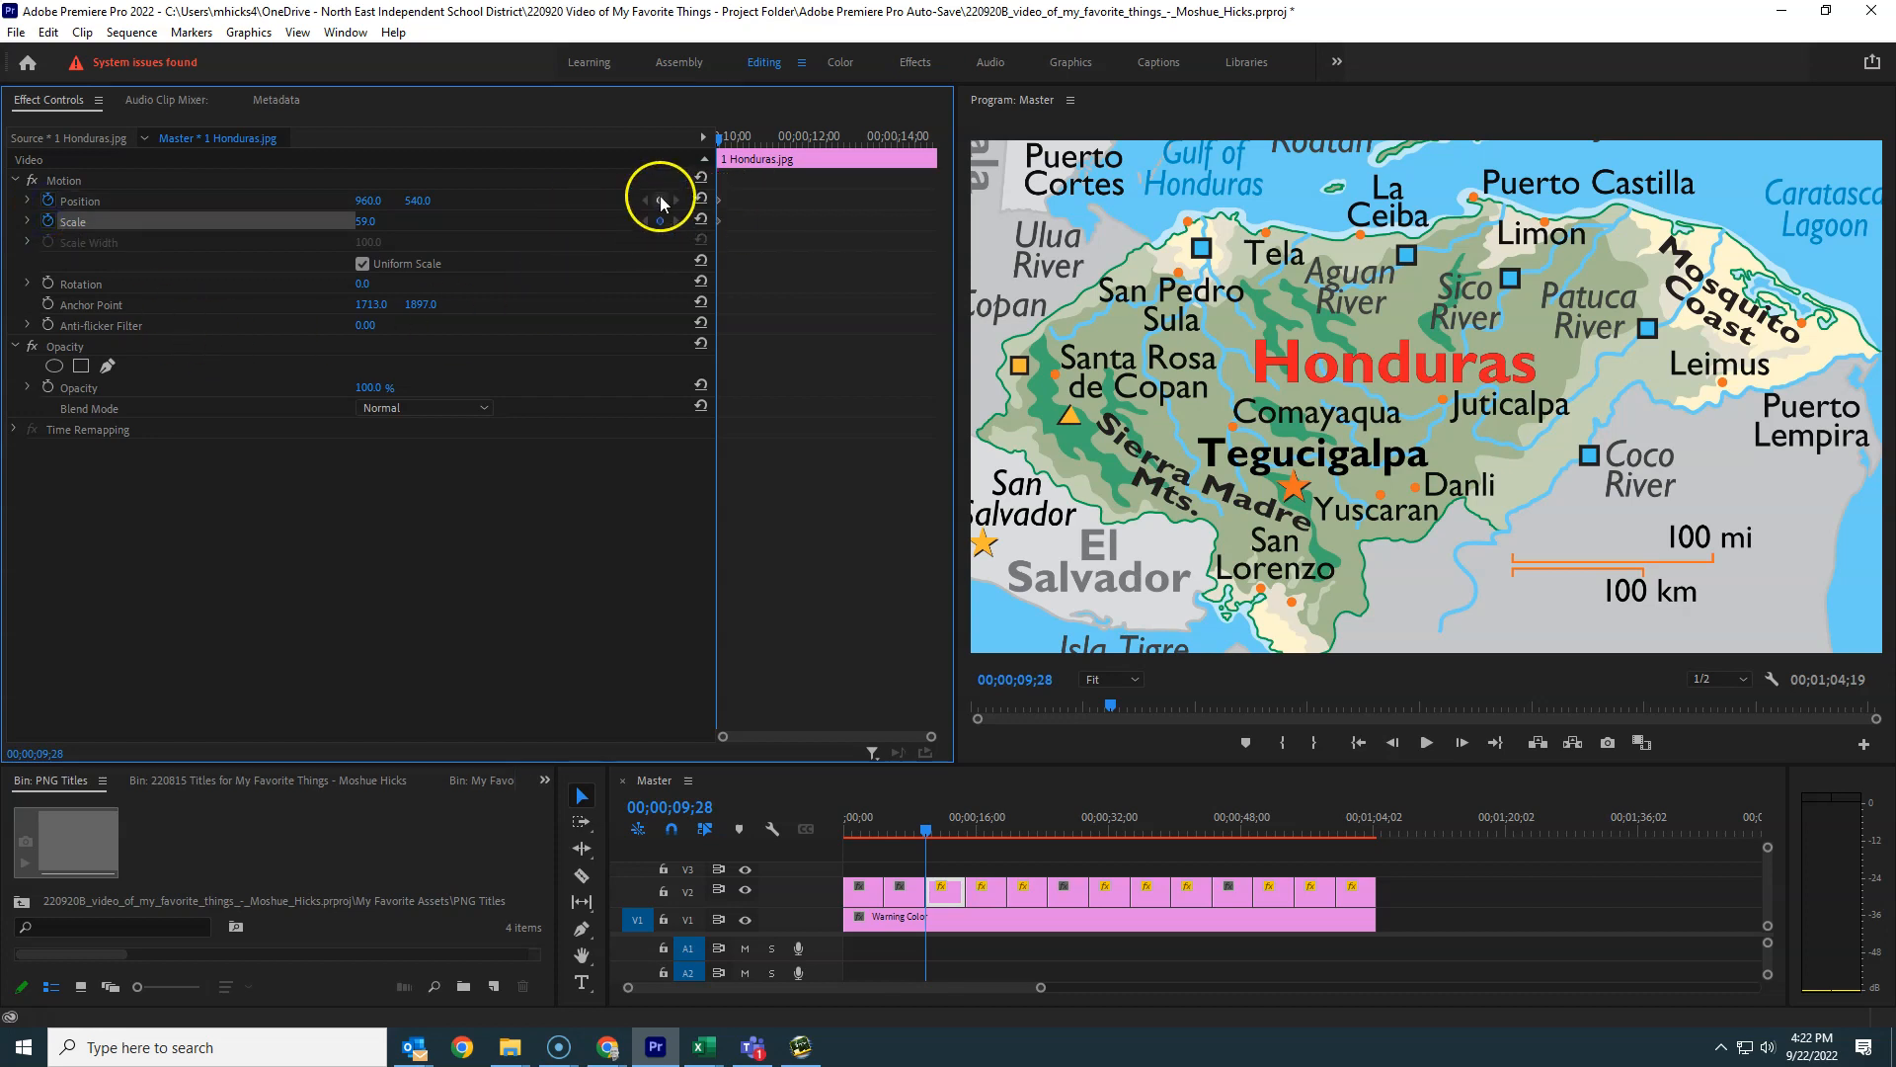
# Add a Scale keyframe of 100 at the last frame of the Honduras clip.
pyautogui.moveTo(747, 146); pyautogui.dragTo(810, 140)
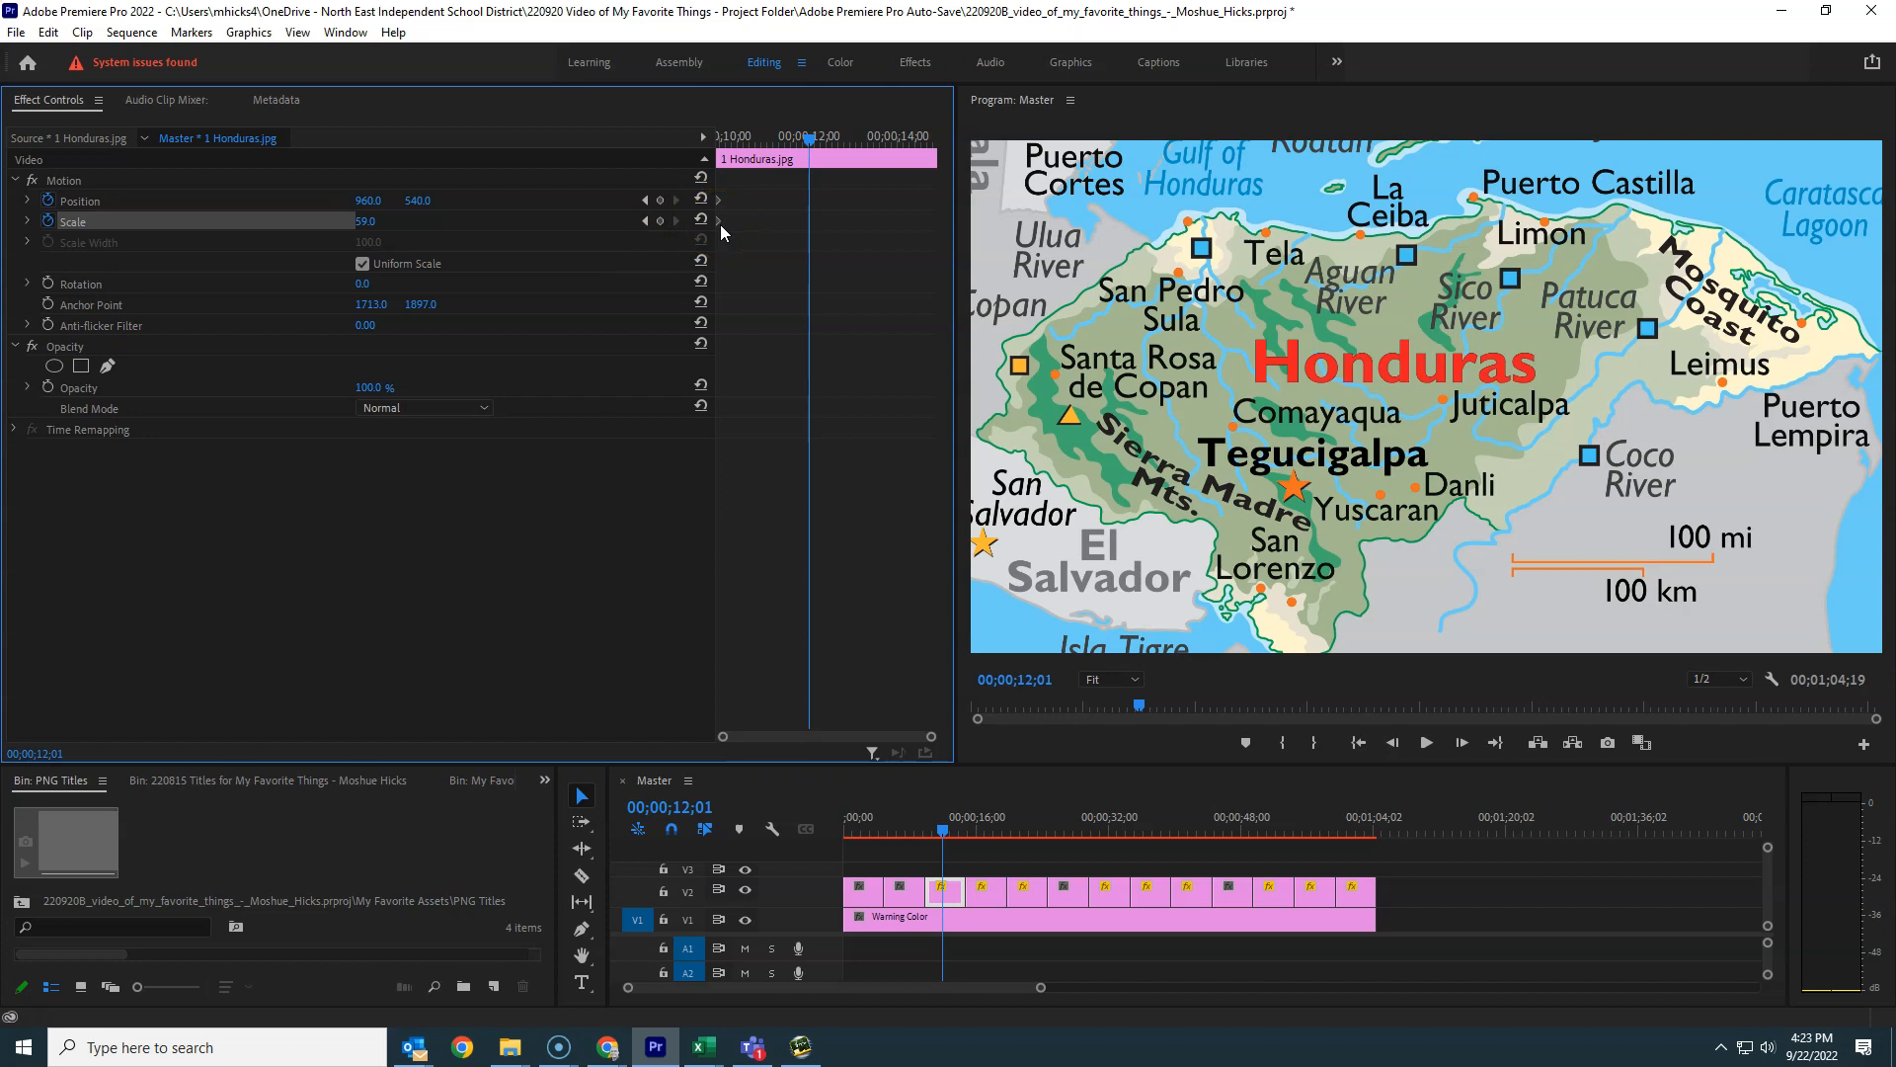
pyautogui.press('Down')
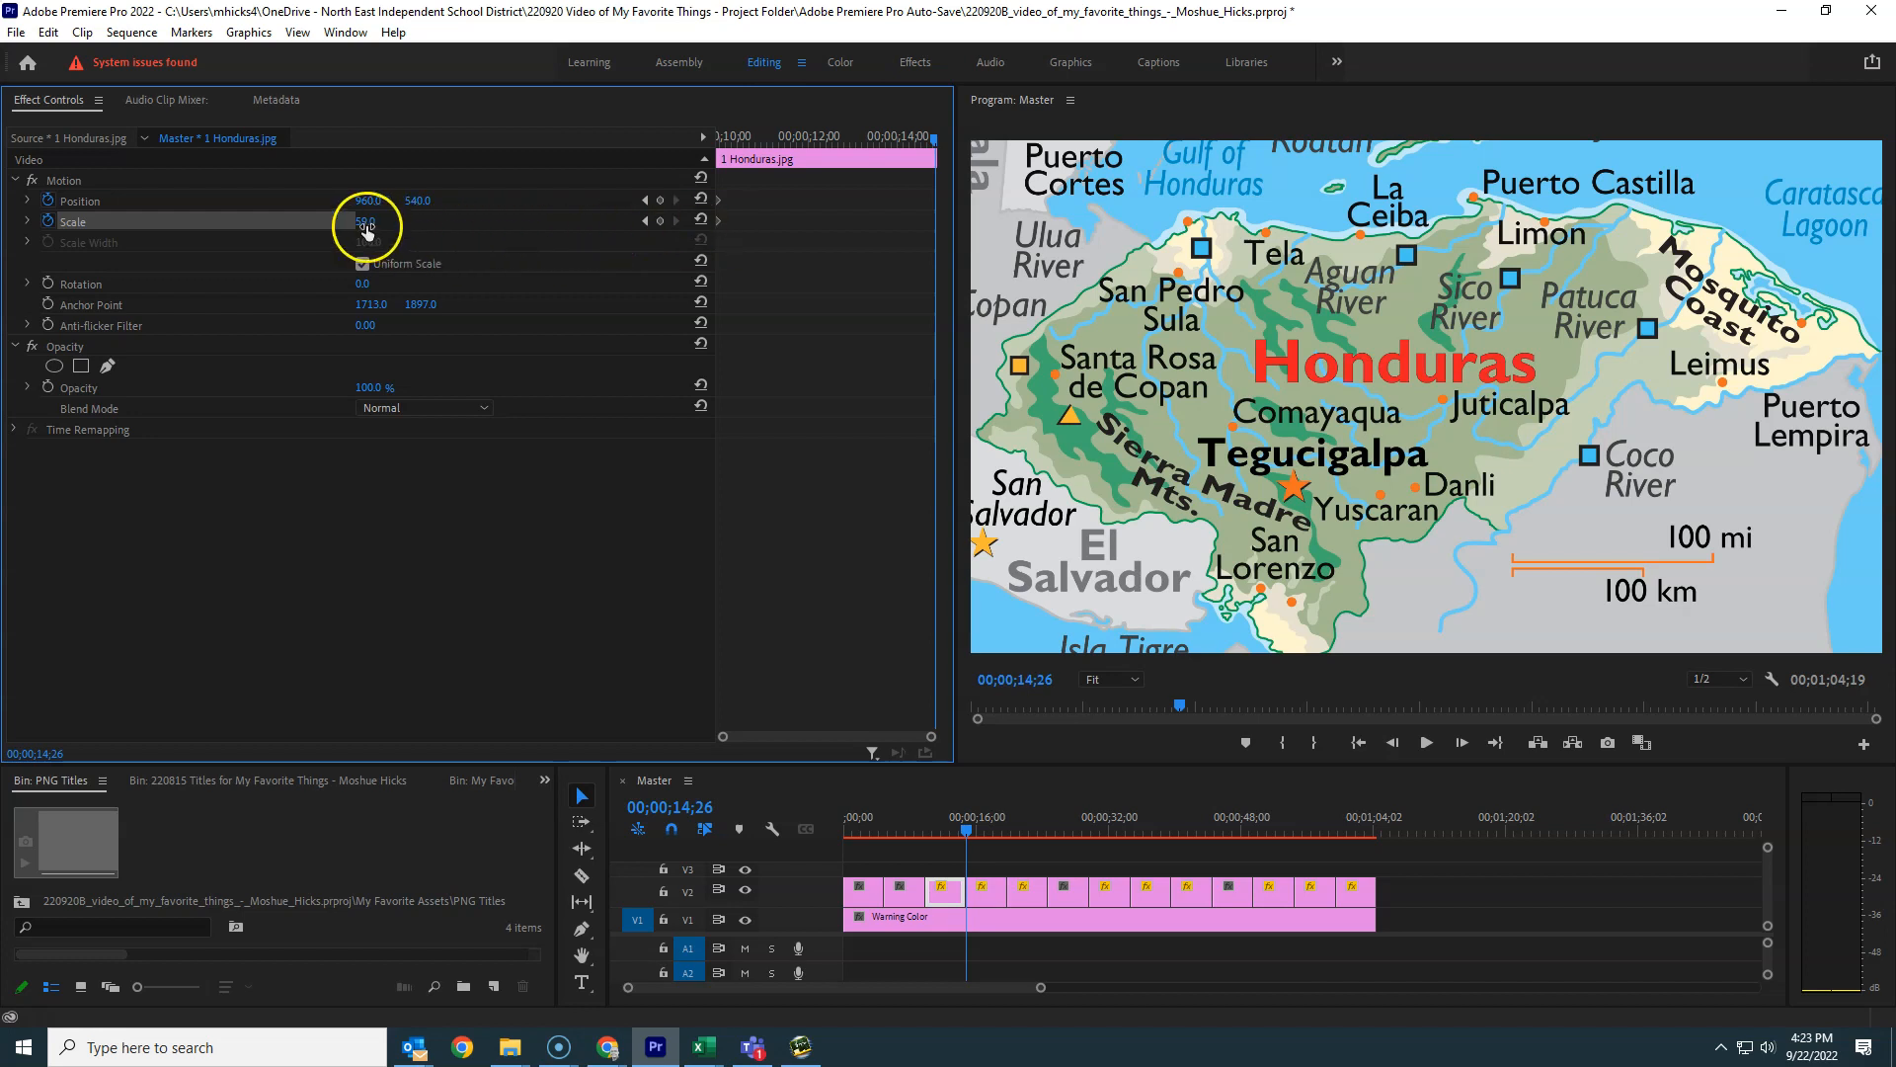
pyautogui.click(27, 223)
pyautogui.moveTo(228, 268); pyautogui.dragTo(442, 280)
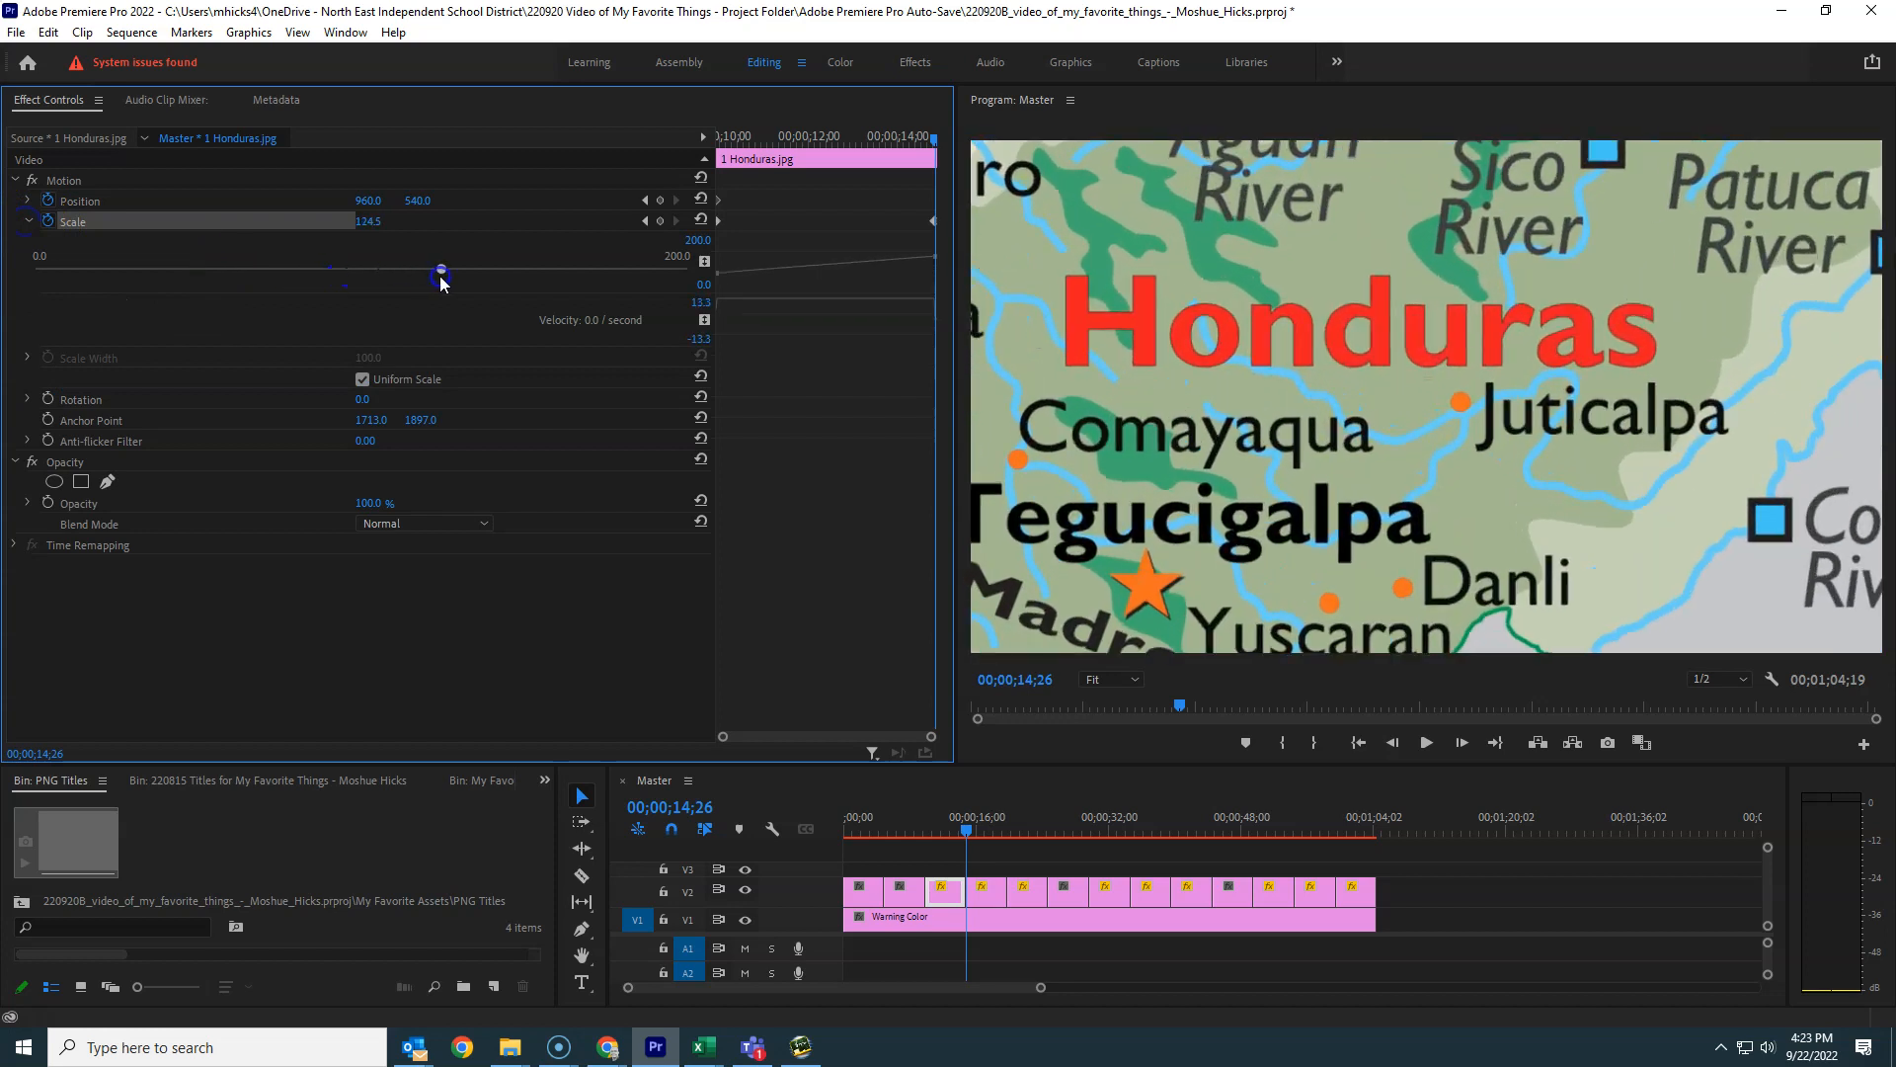
pyautogui.click(27, 222)
pyautogui.click(368, 220)
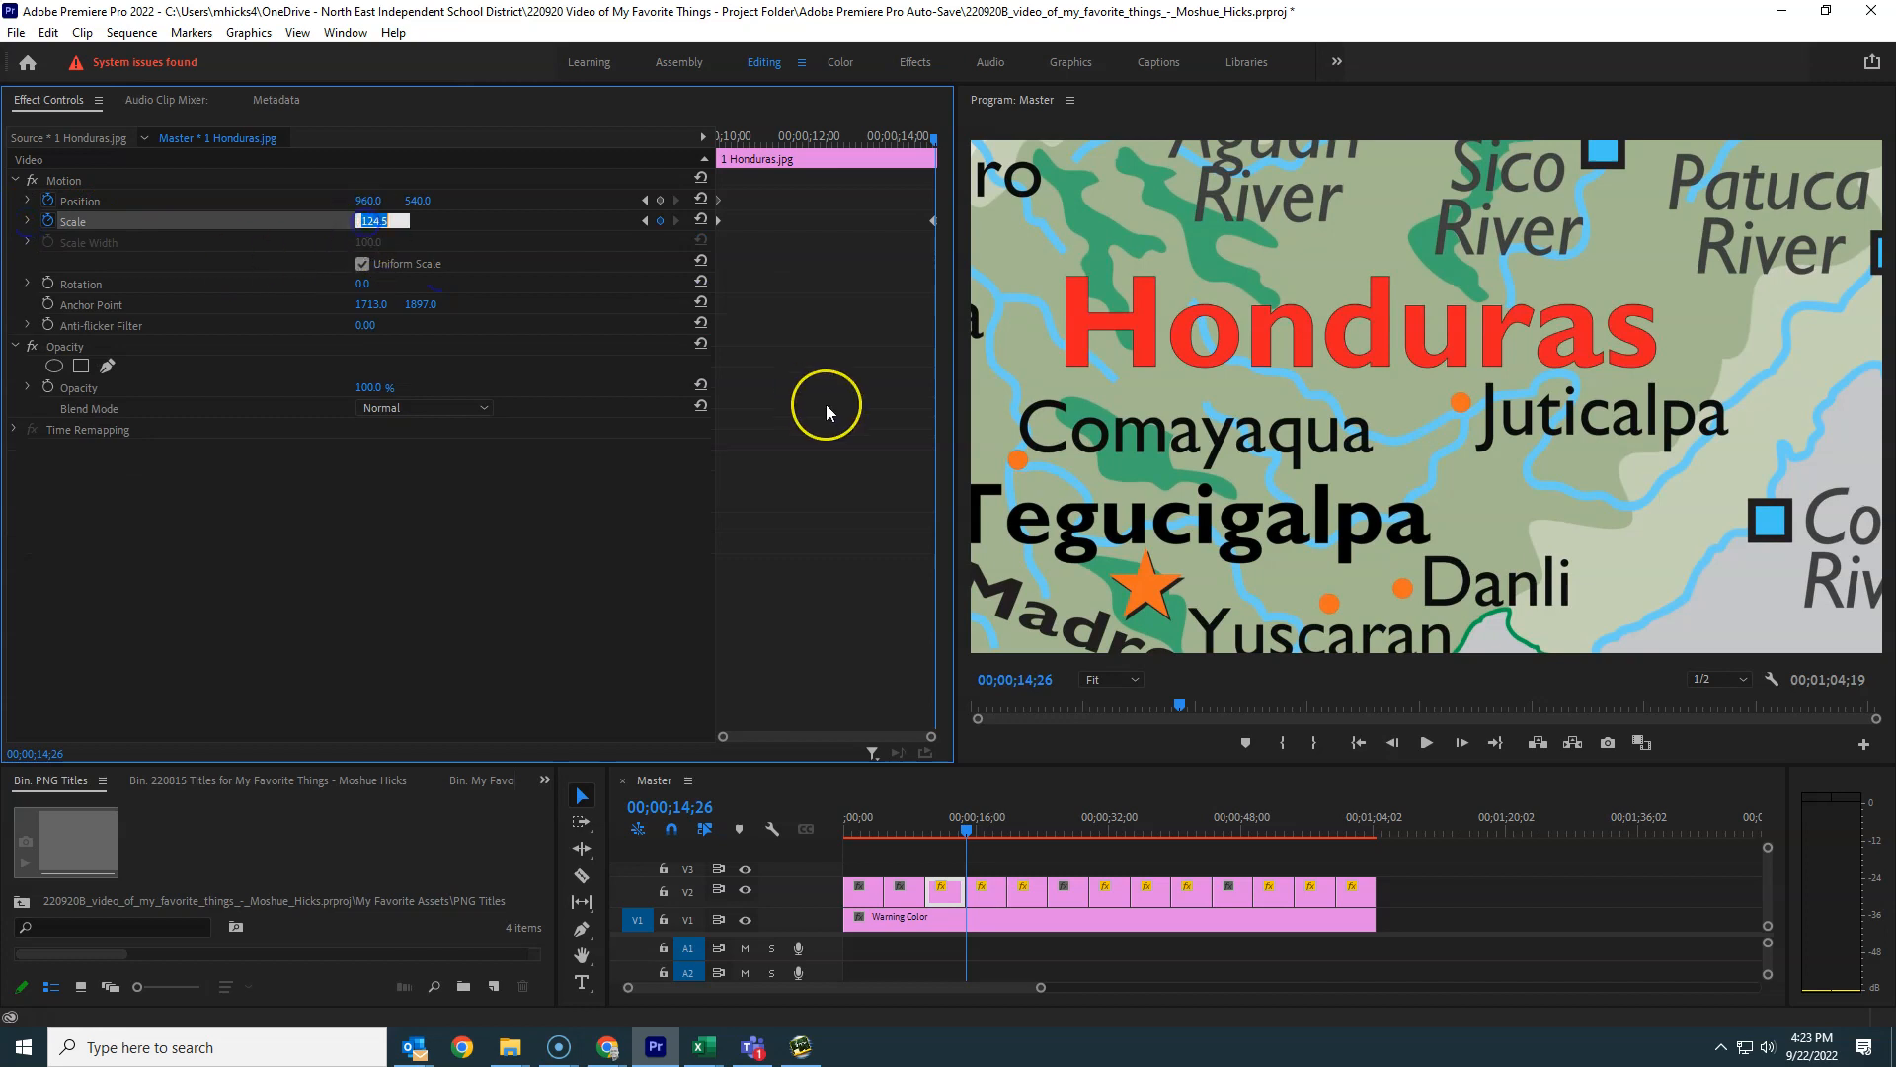
pyautogui.write('100')
pyautogui.press('Return')
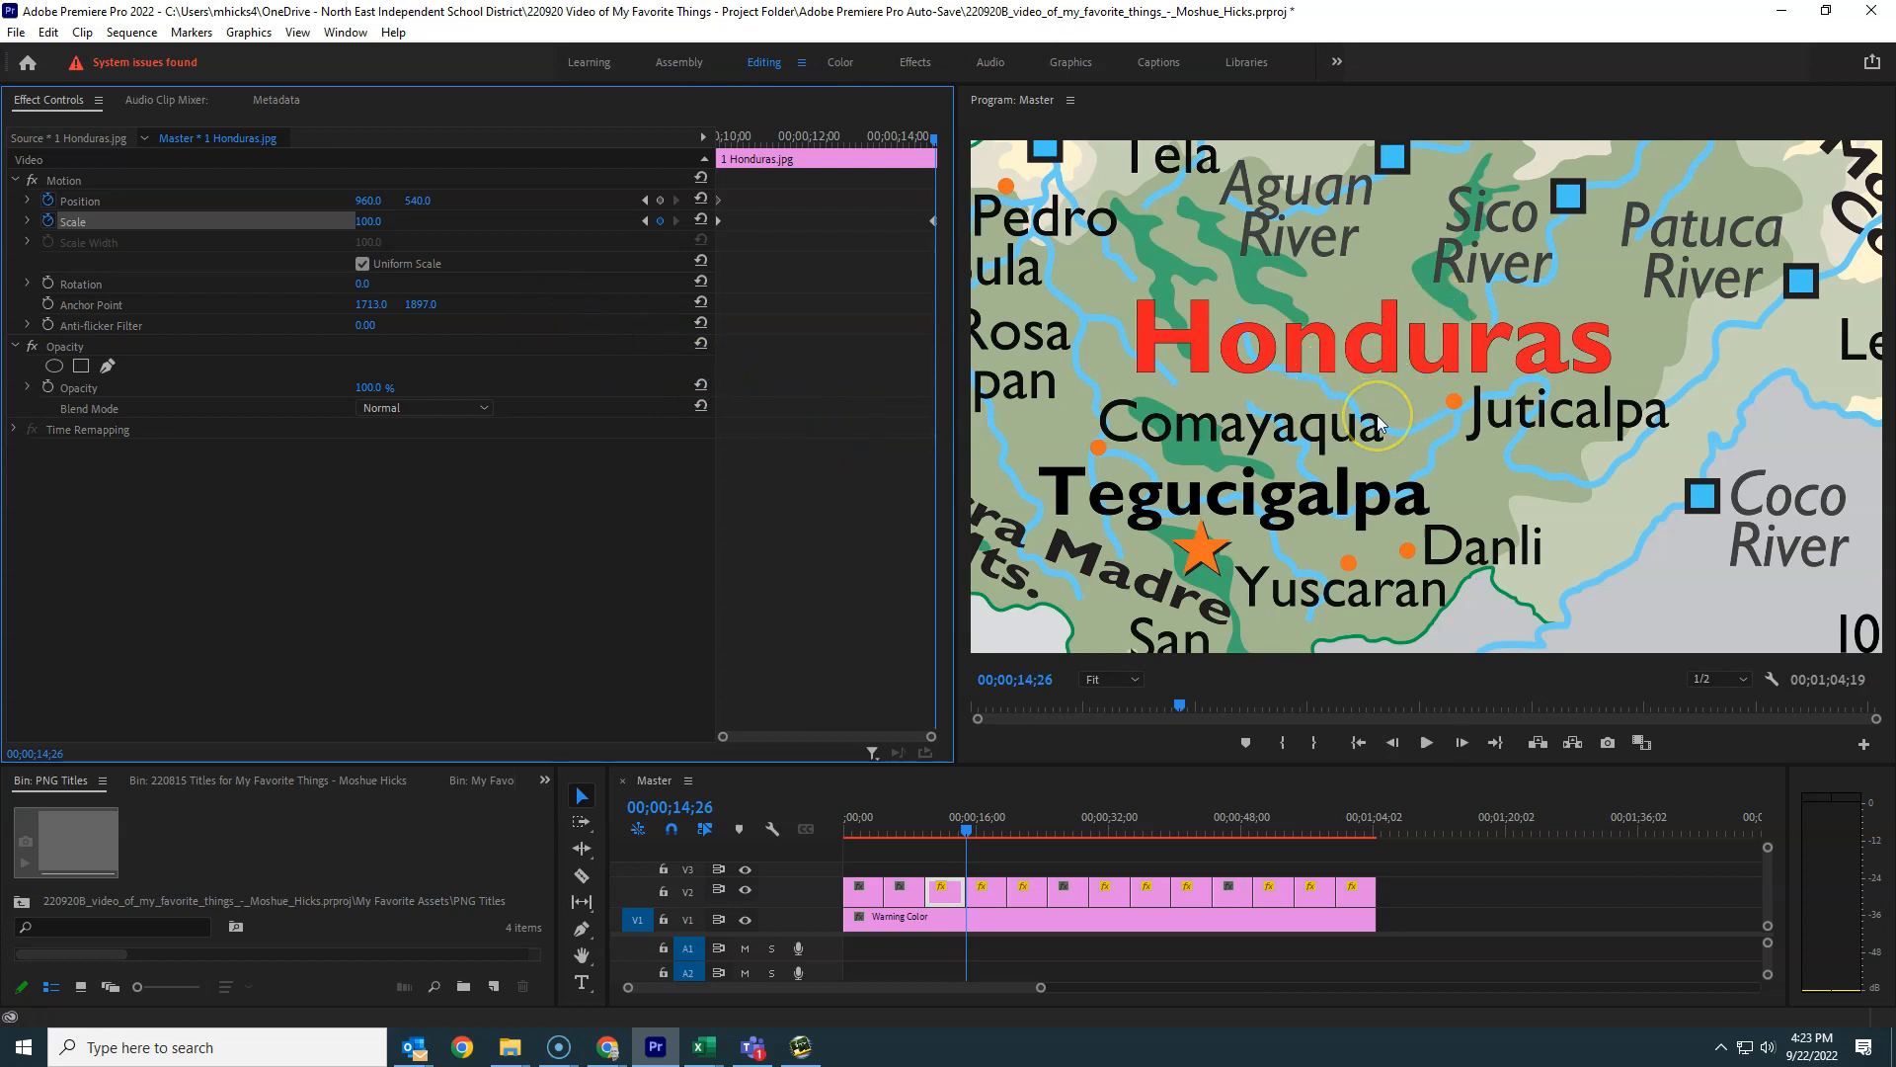
# Preview the Honduras clip's zoom and step between its Scale keyframes.
pyautogui.moveTo(859, 150); pyautogui.dragTo(731, 158)
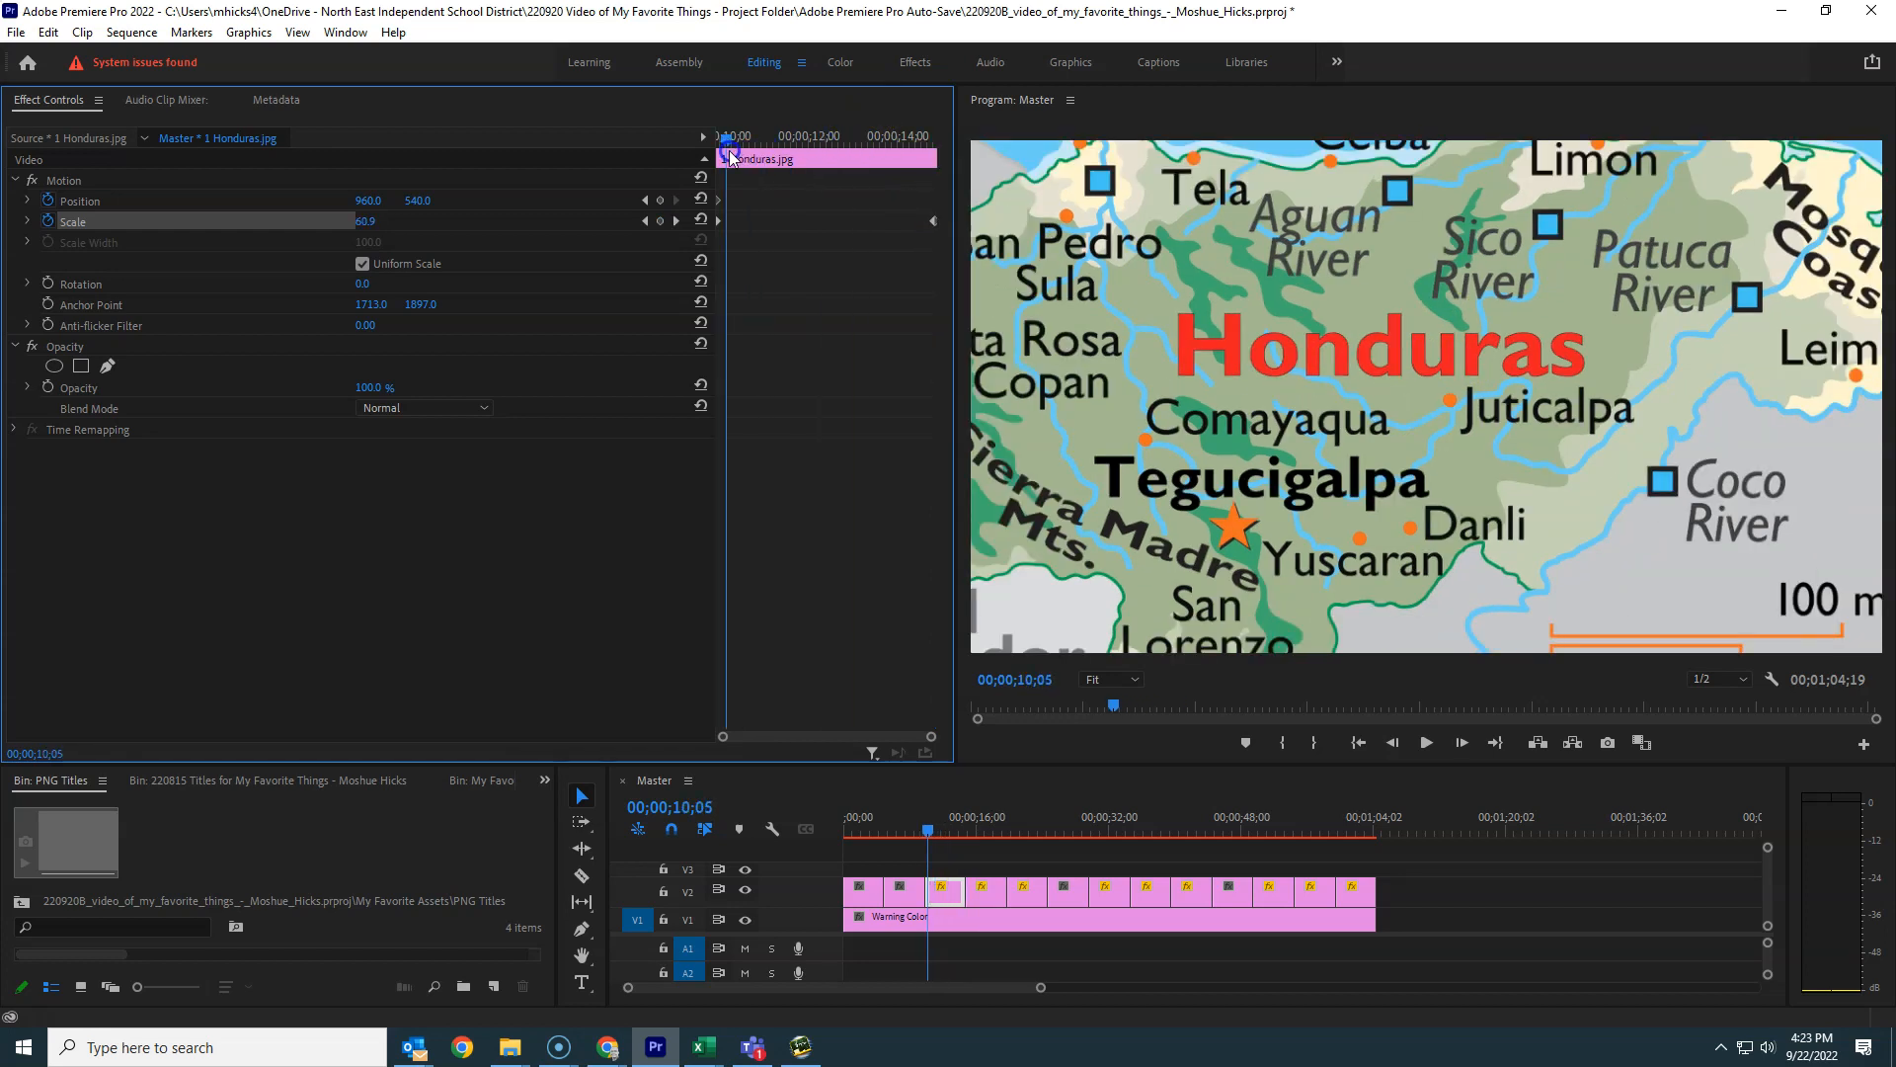
pyautogui.press('space')
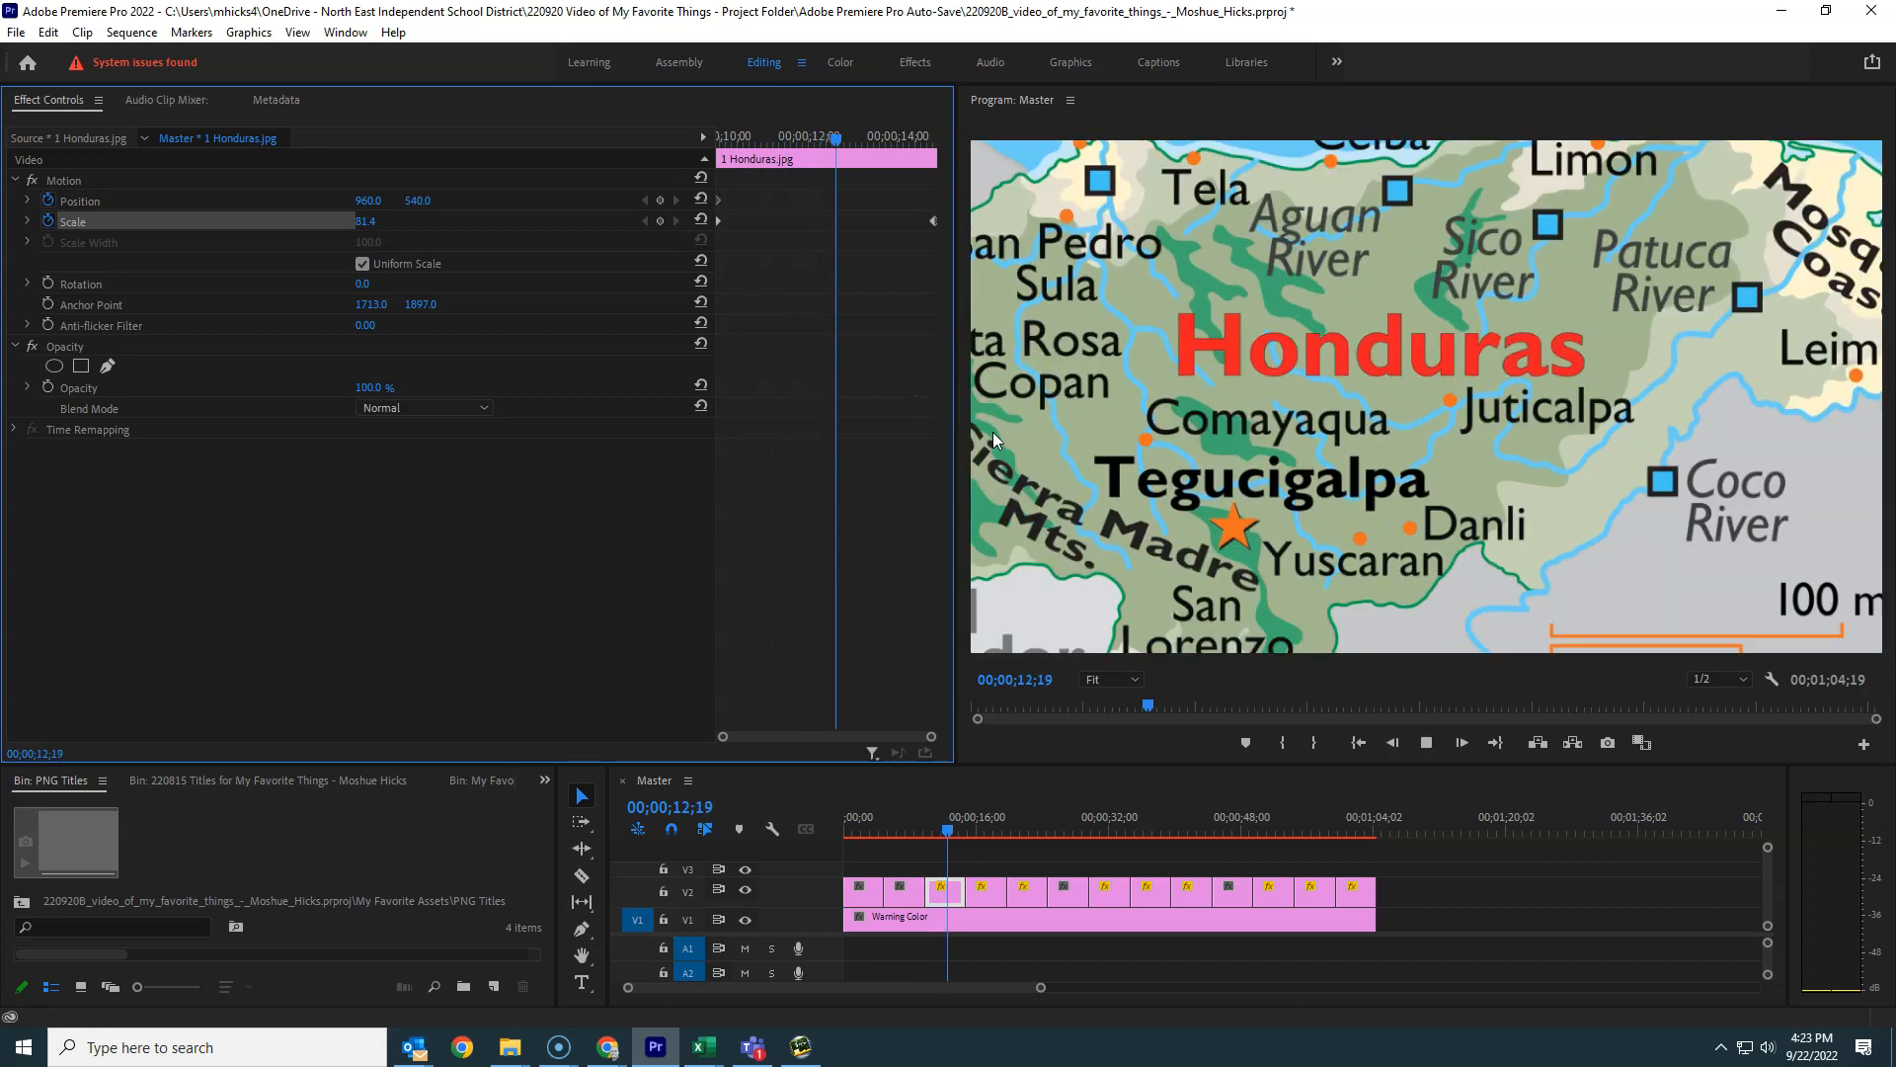
pyautogui.press('space')
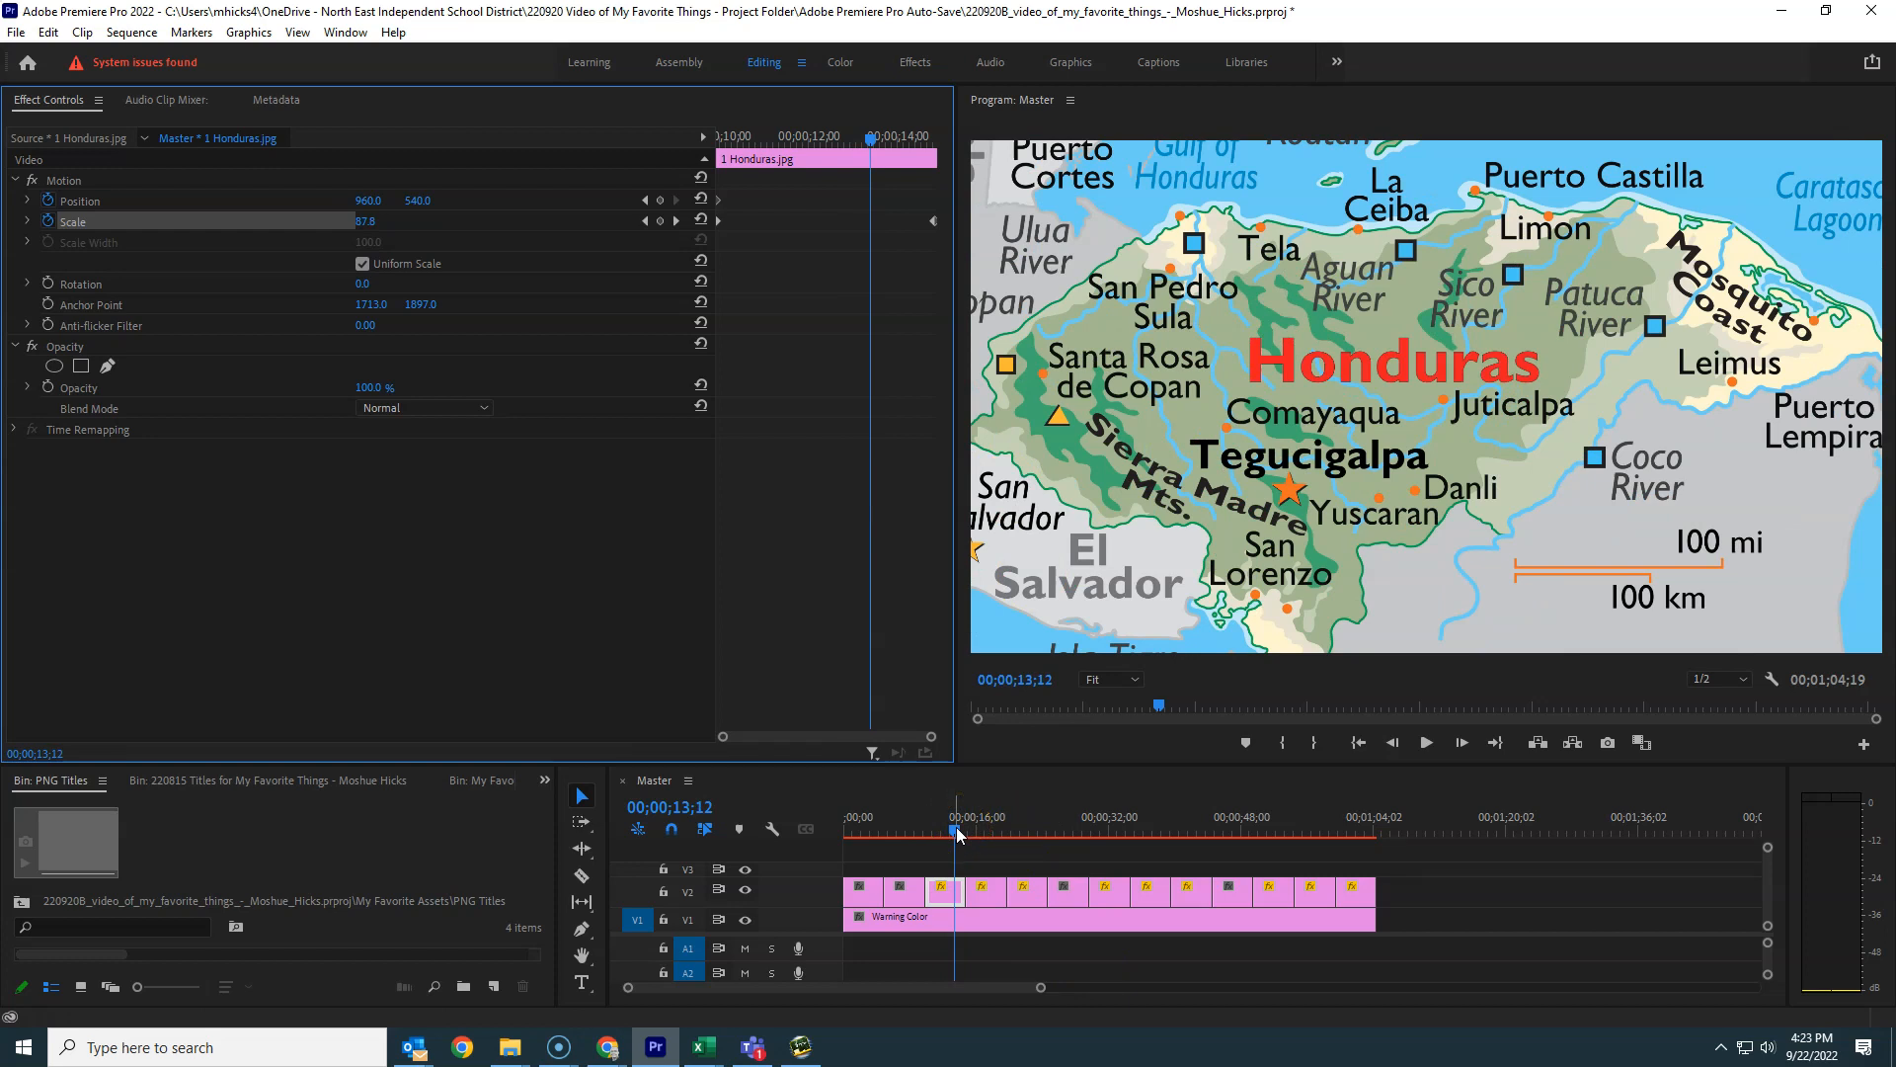
pyautogui.click(667, 285)
pyautogui.click(676, 222)
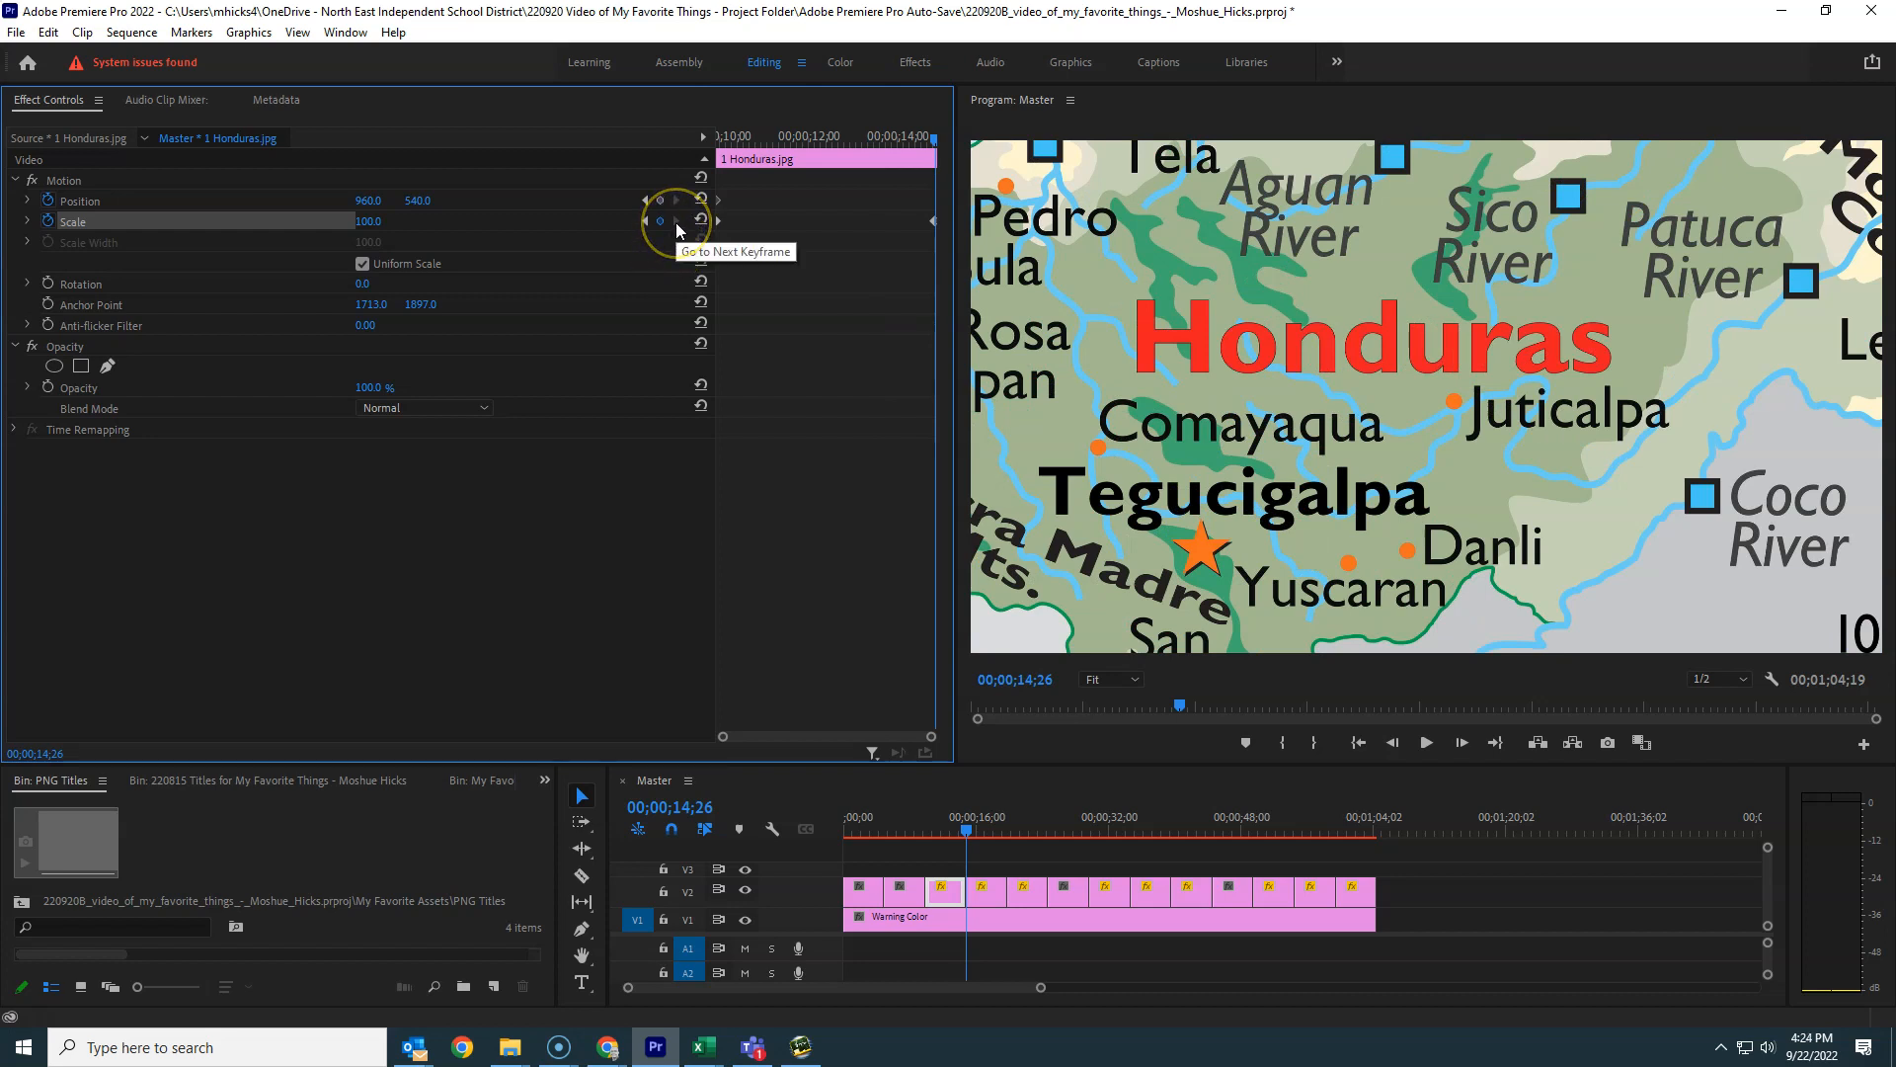
pyautogui.click(647, 221)
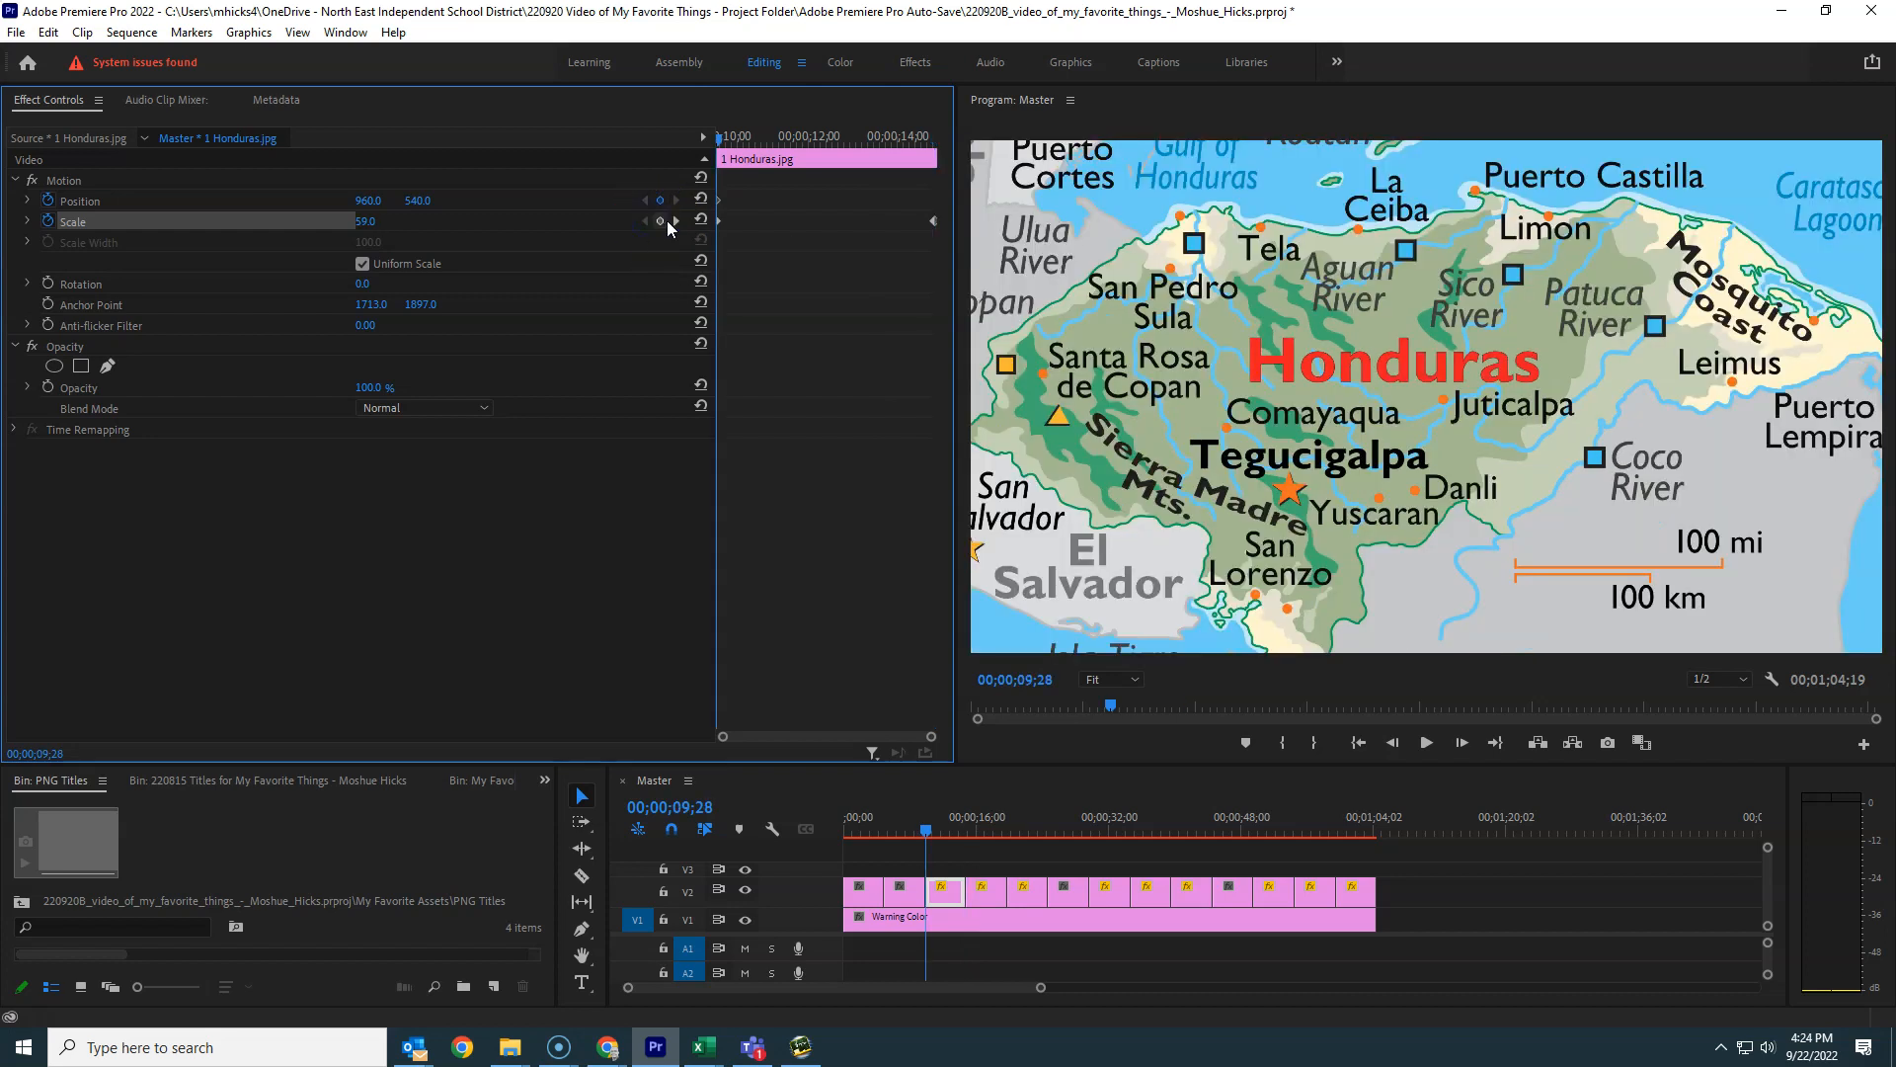
# At the Honduras clip's last frame, move the map down in the frame to a Position of about 943, 1258.
pyautogui.click(676, 222)
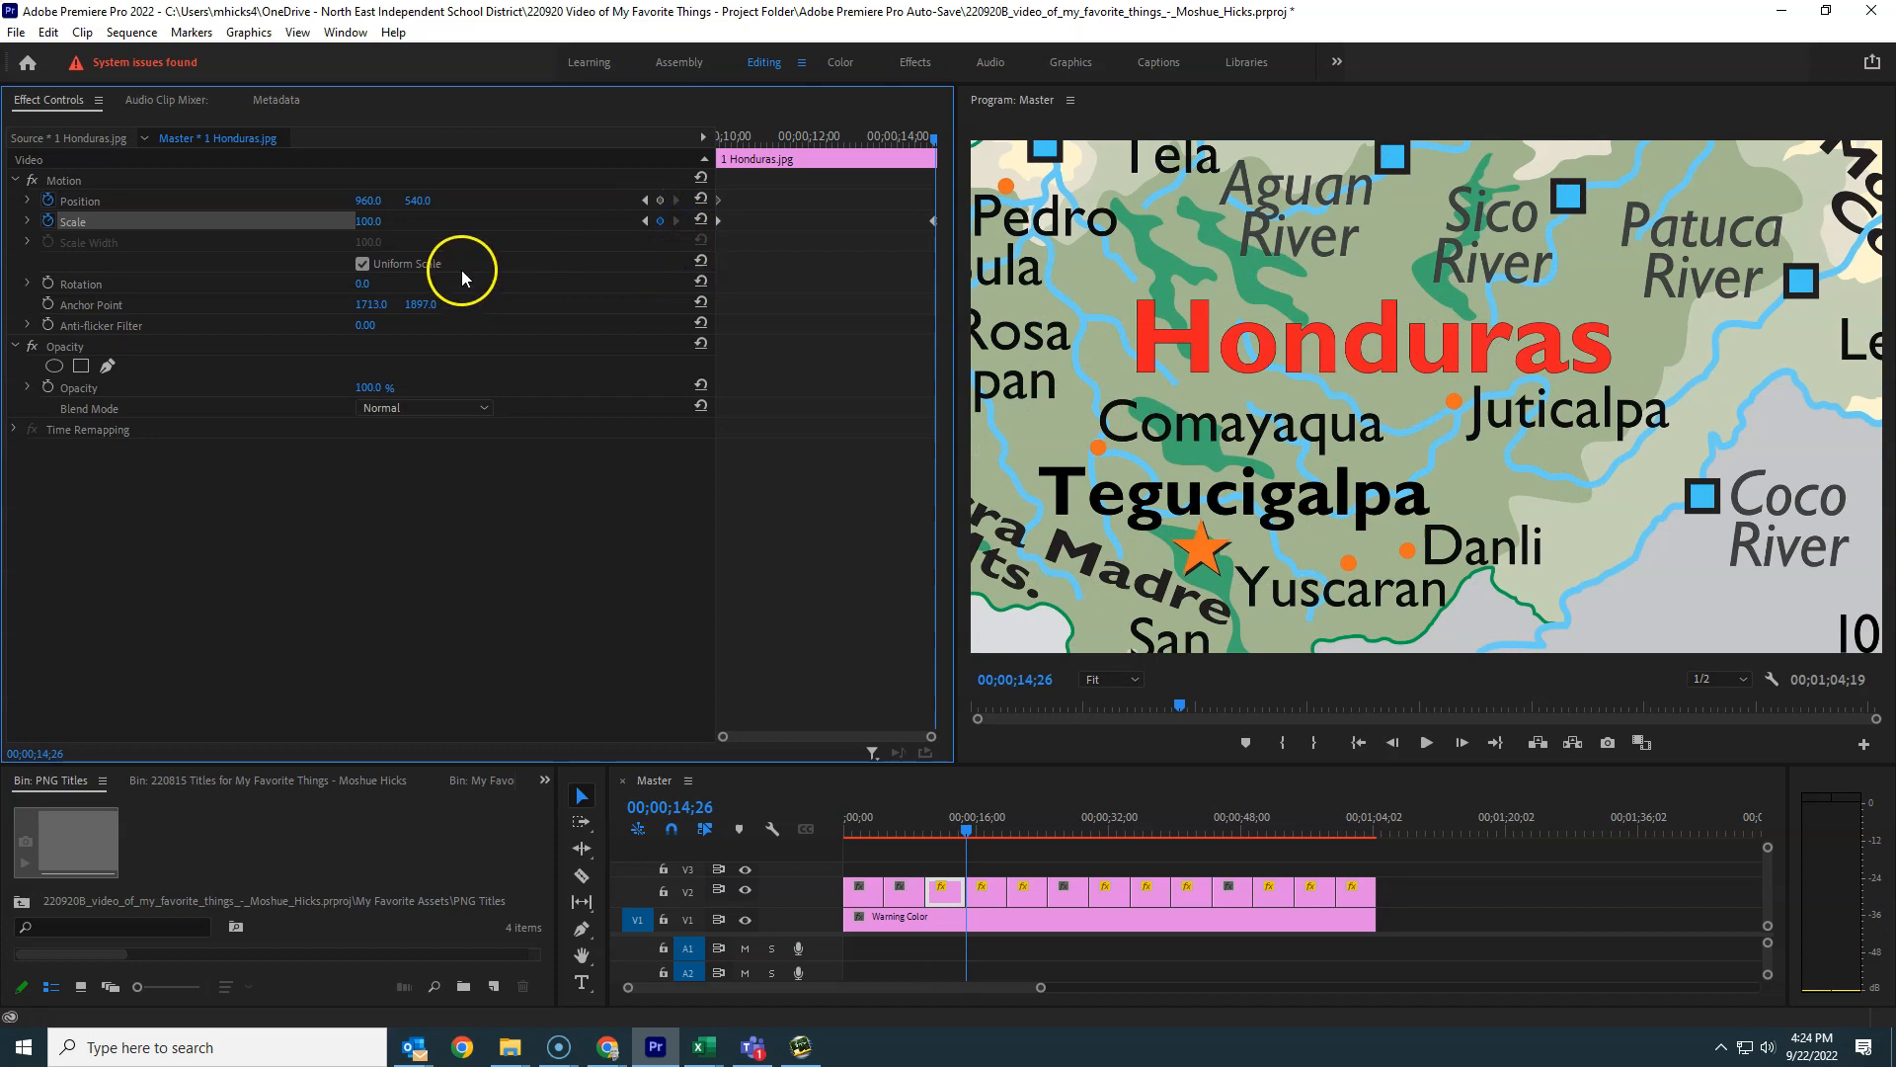
pyautogui.click(67, 180)
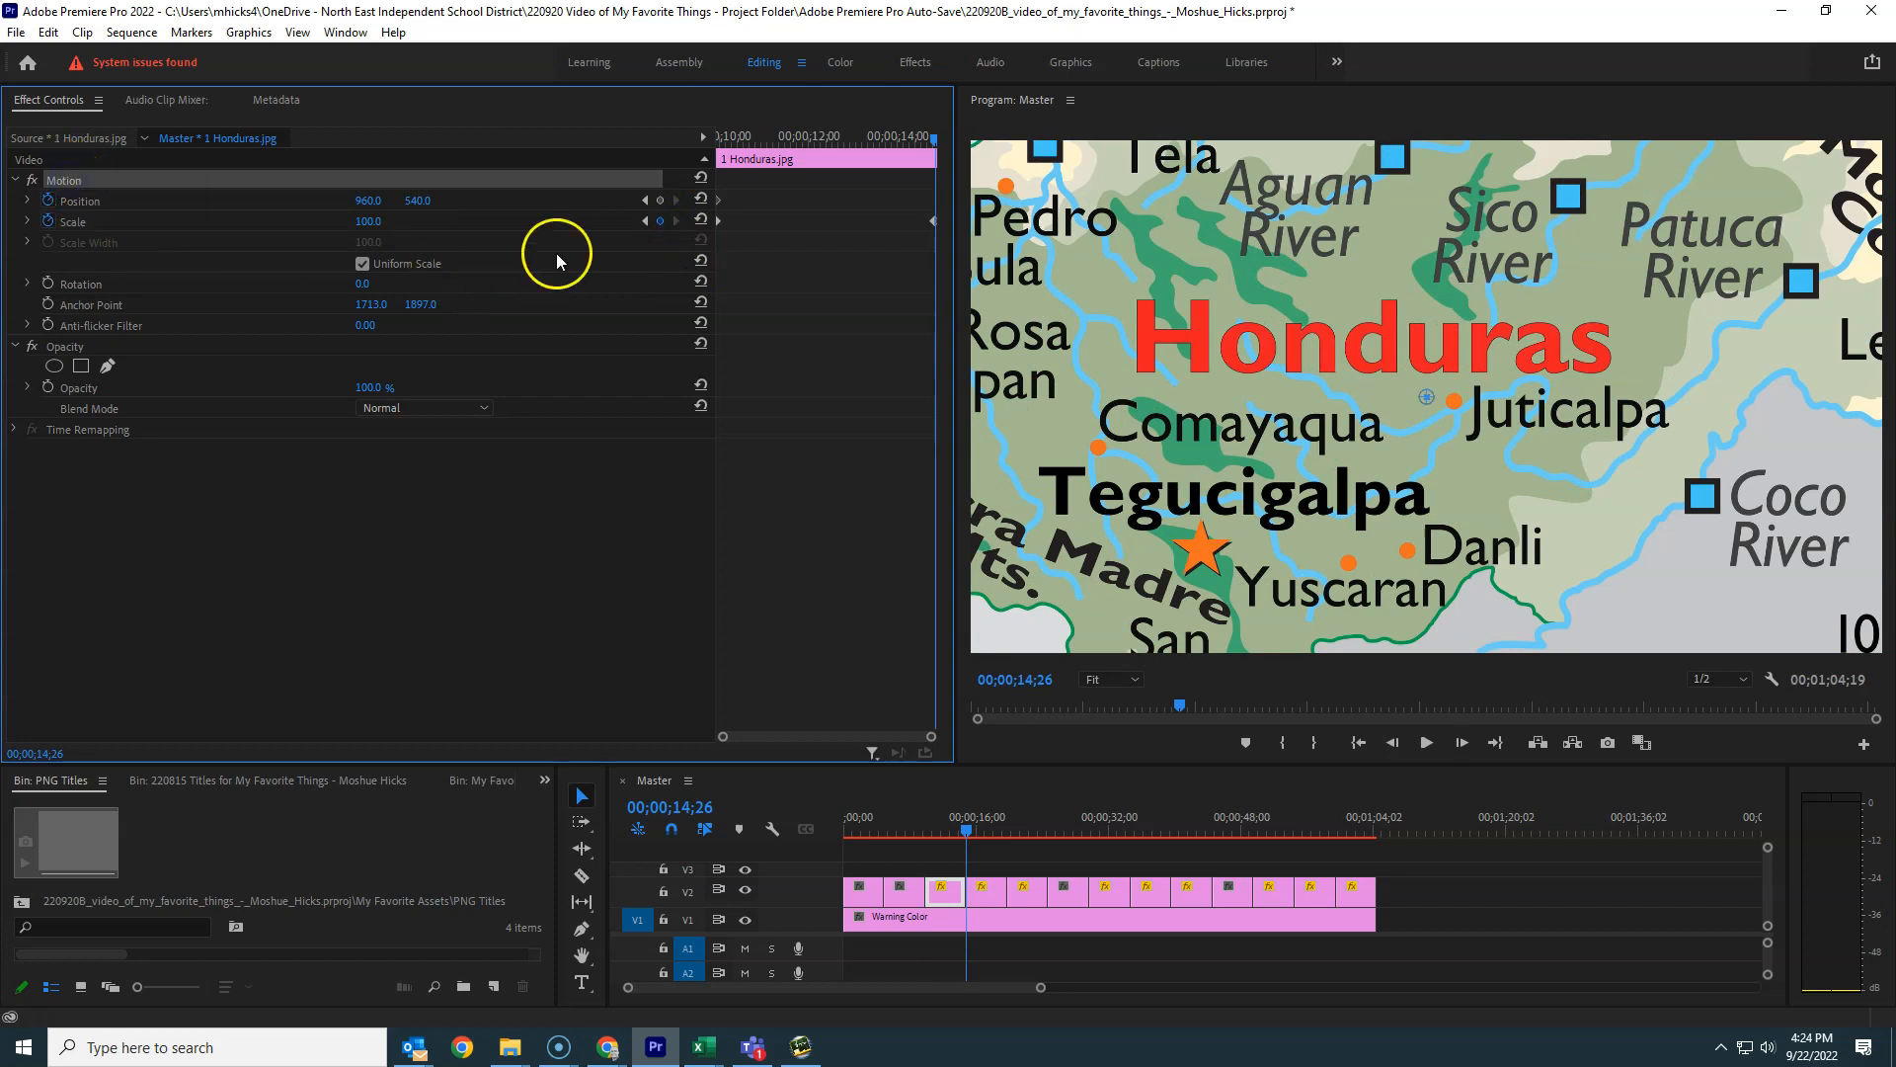
pyautogui.moveTo(1372, 277); pyautogui.dragTo(1405, 480)
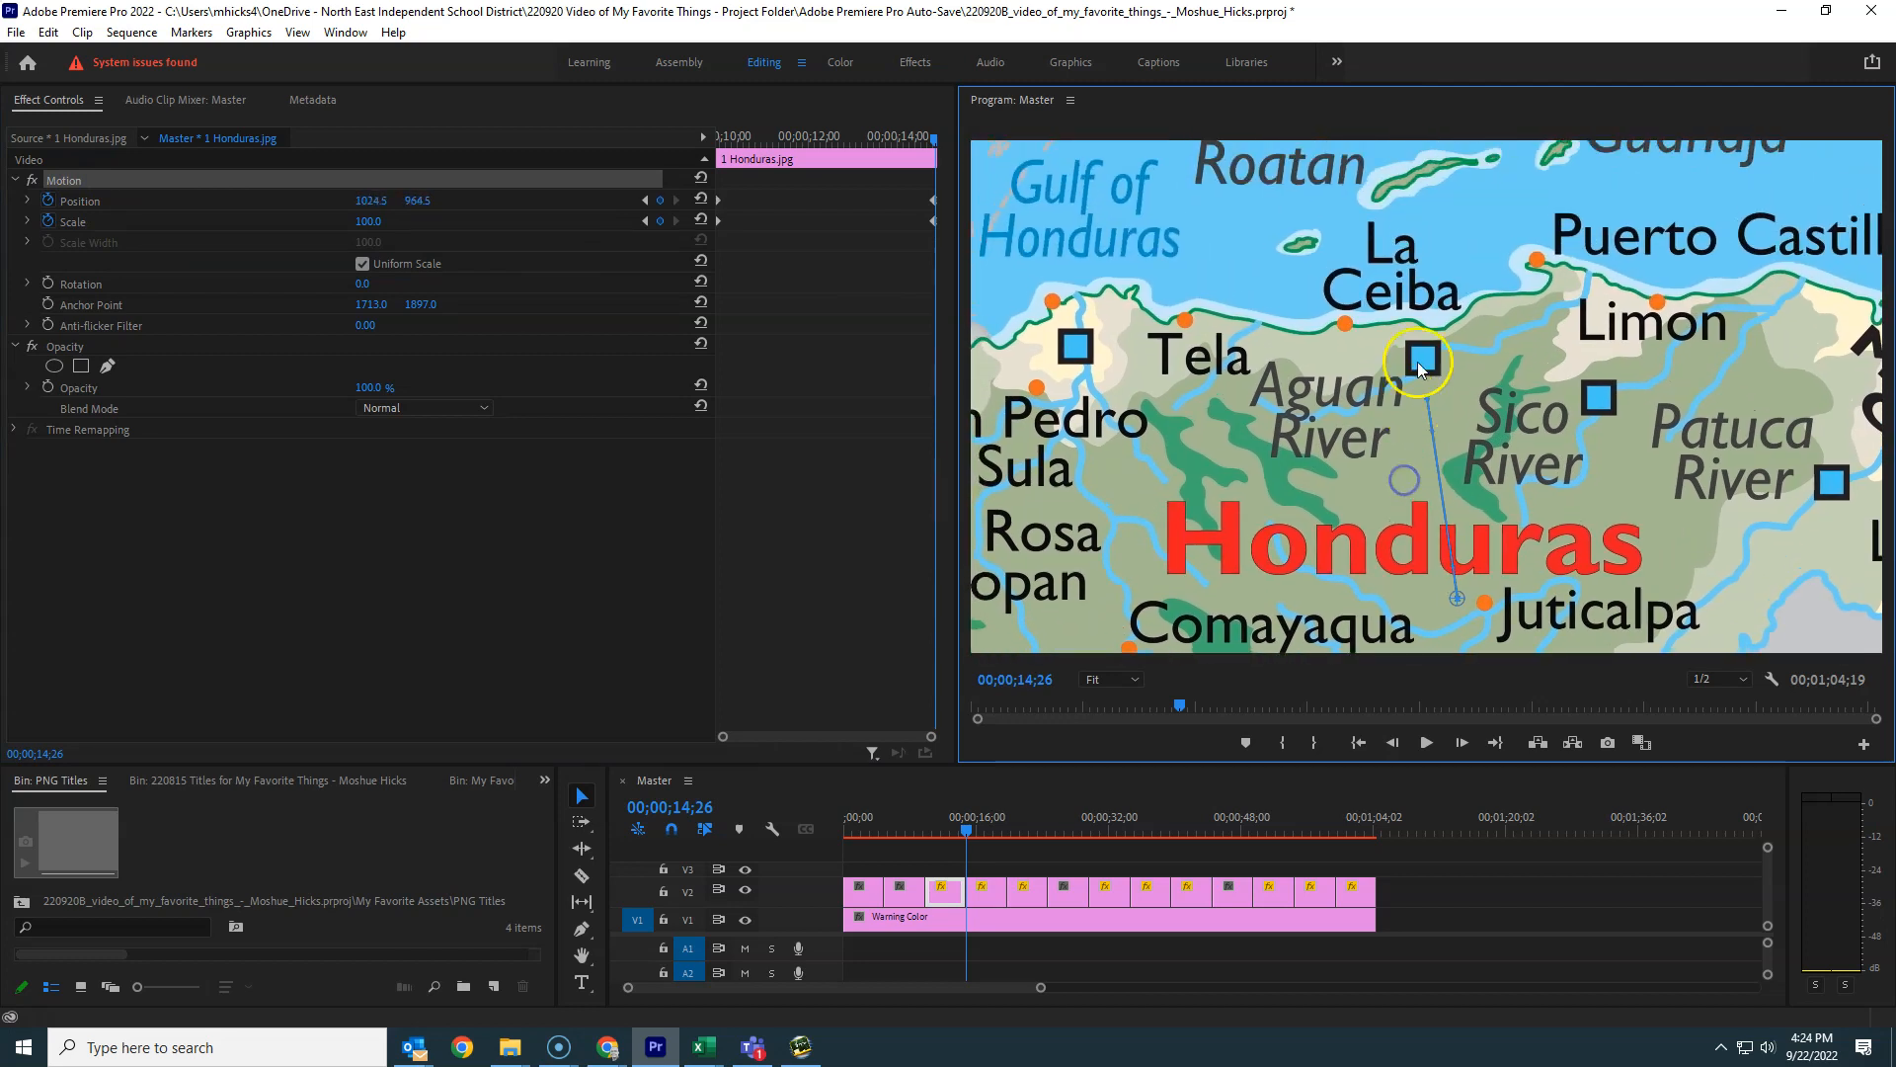
pyautogui.moveTo(1468, 259); pyautogui.dragTo(1431, 399)
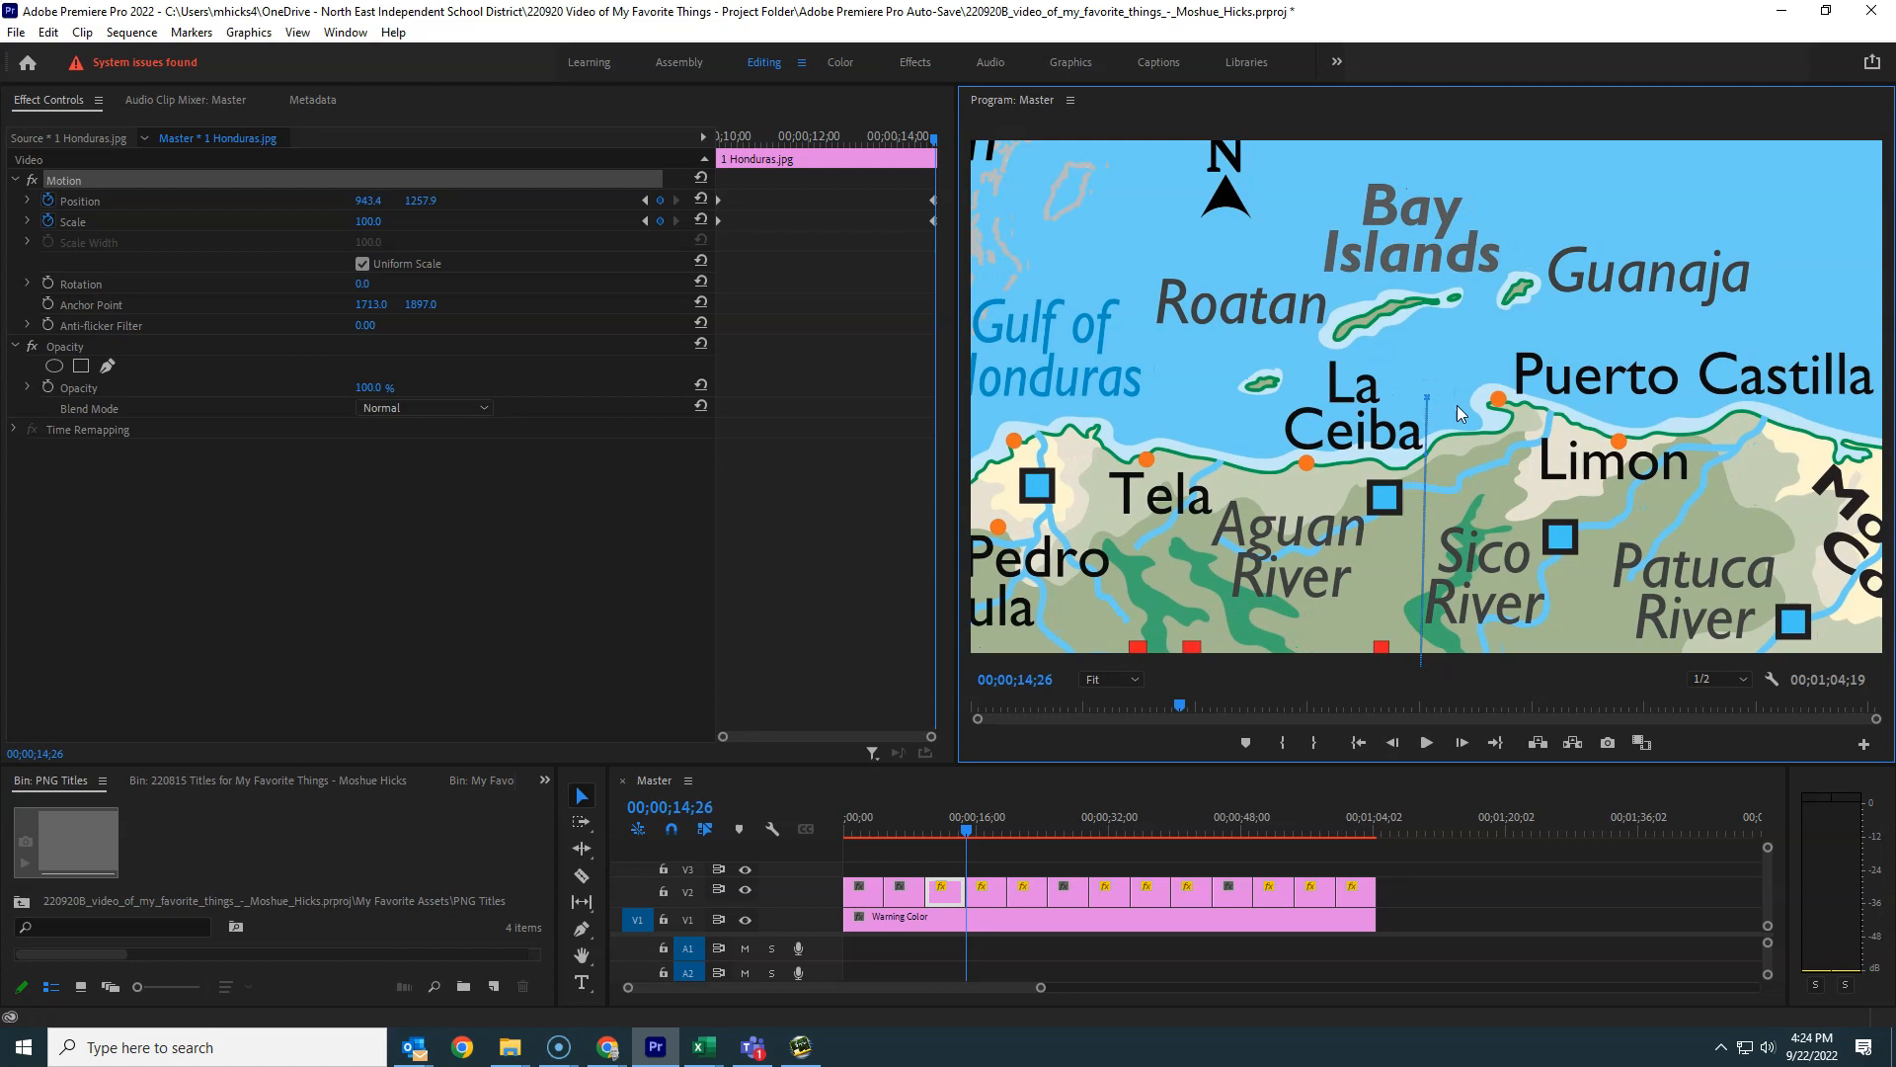
pyautogui.click(1434, 396)
# Play the Honduras clip from near its start to check the combined pan and zoom.
pyautogui.moveTo(780, 130)
pyautogui.mouseDown()
pyautogui.moveTo(701, 132)
pyautogui.moveTo(898, 146)
pyautogui.moveTo(757, 152)
pyautogui.mouseUp()
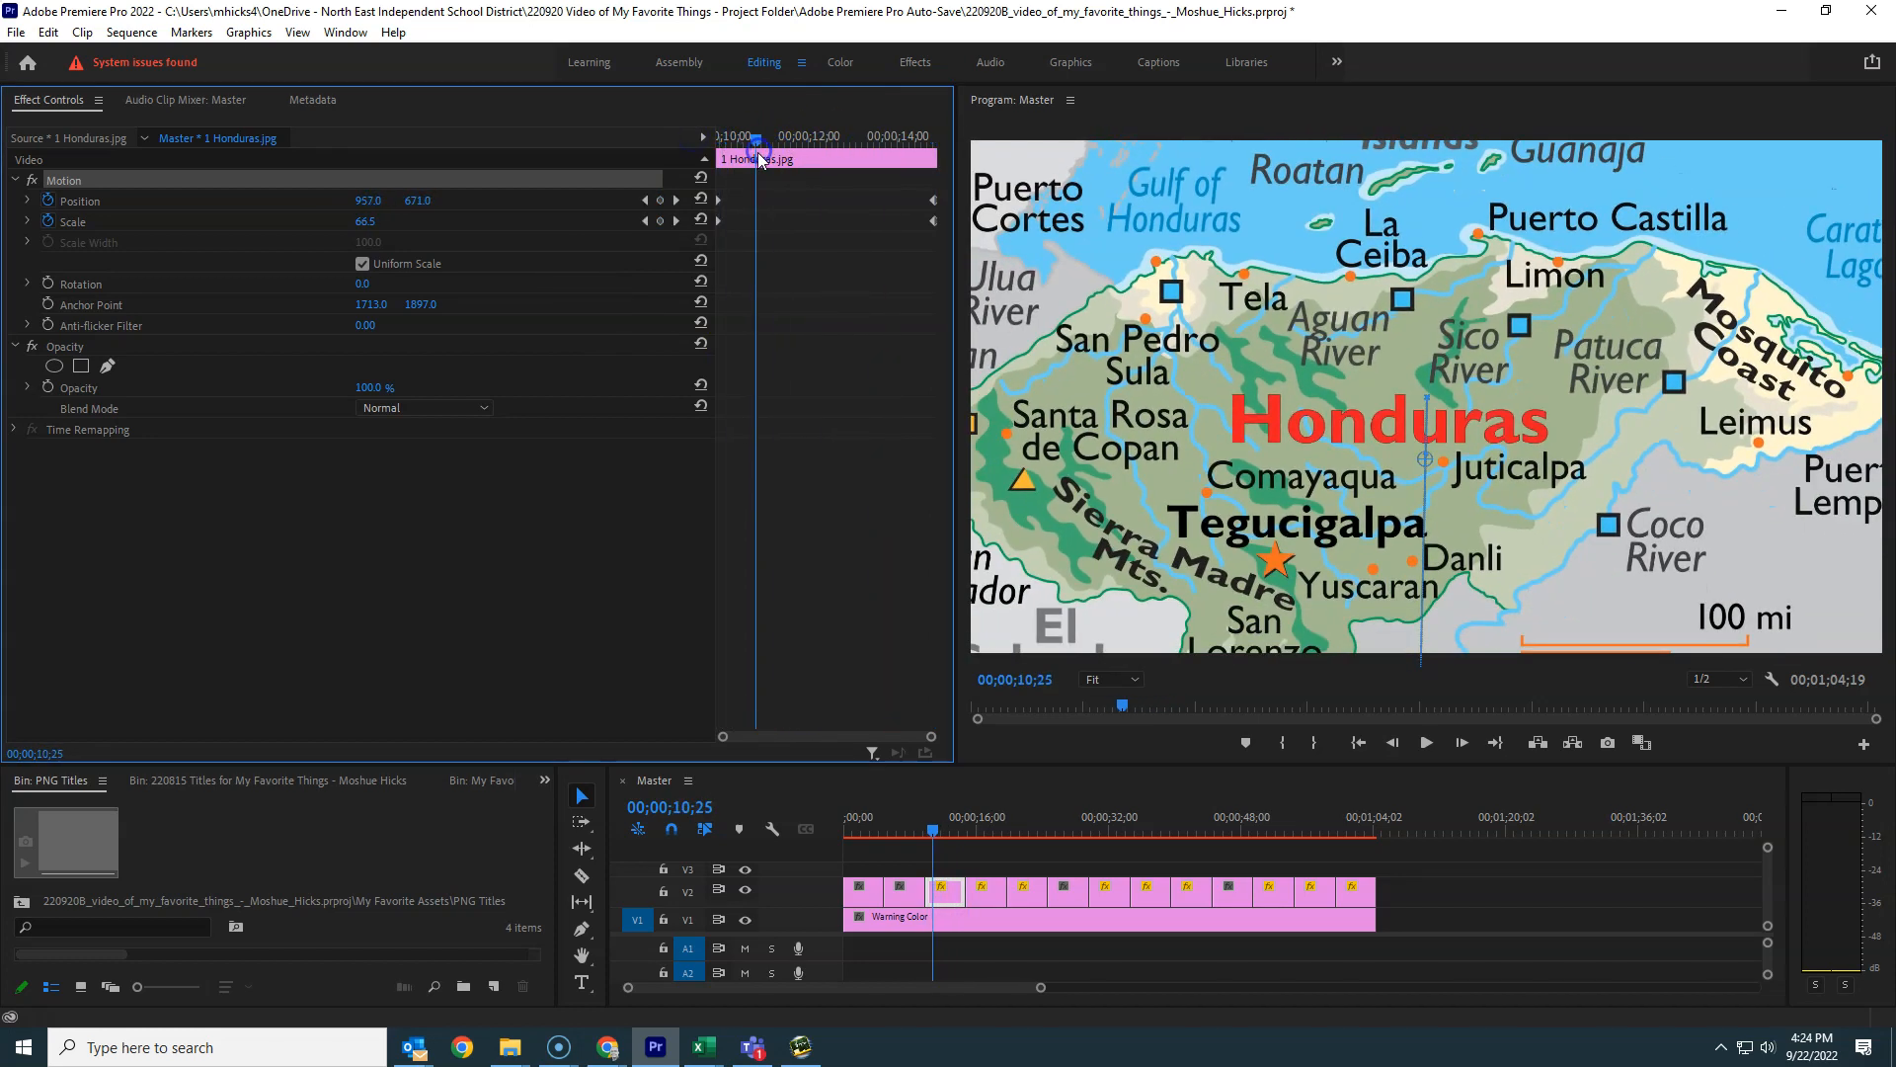
pyautogui.press('space')
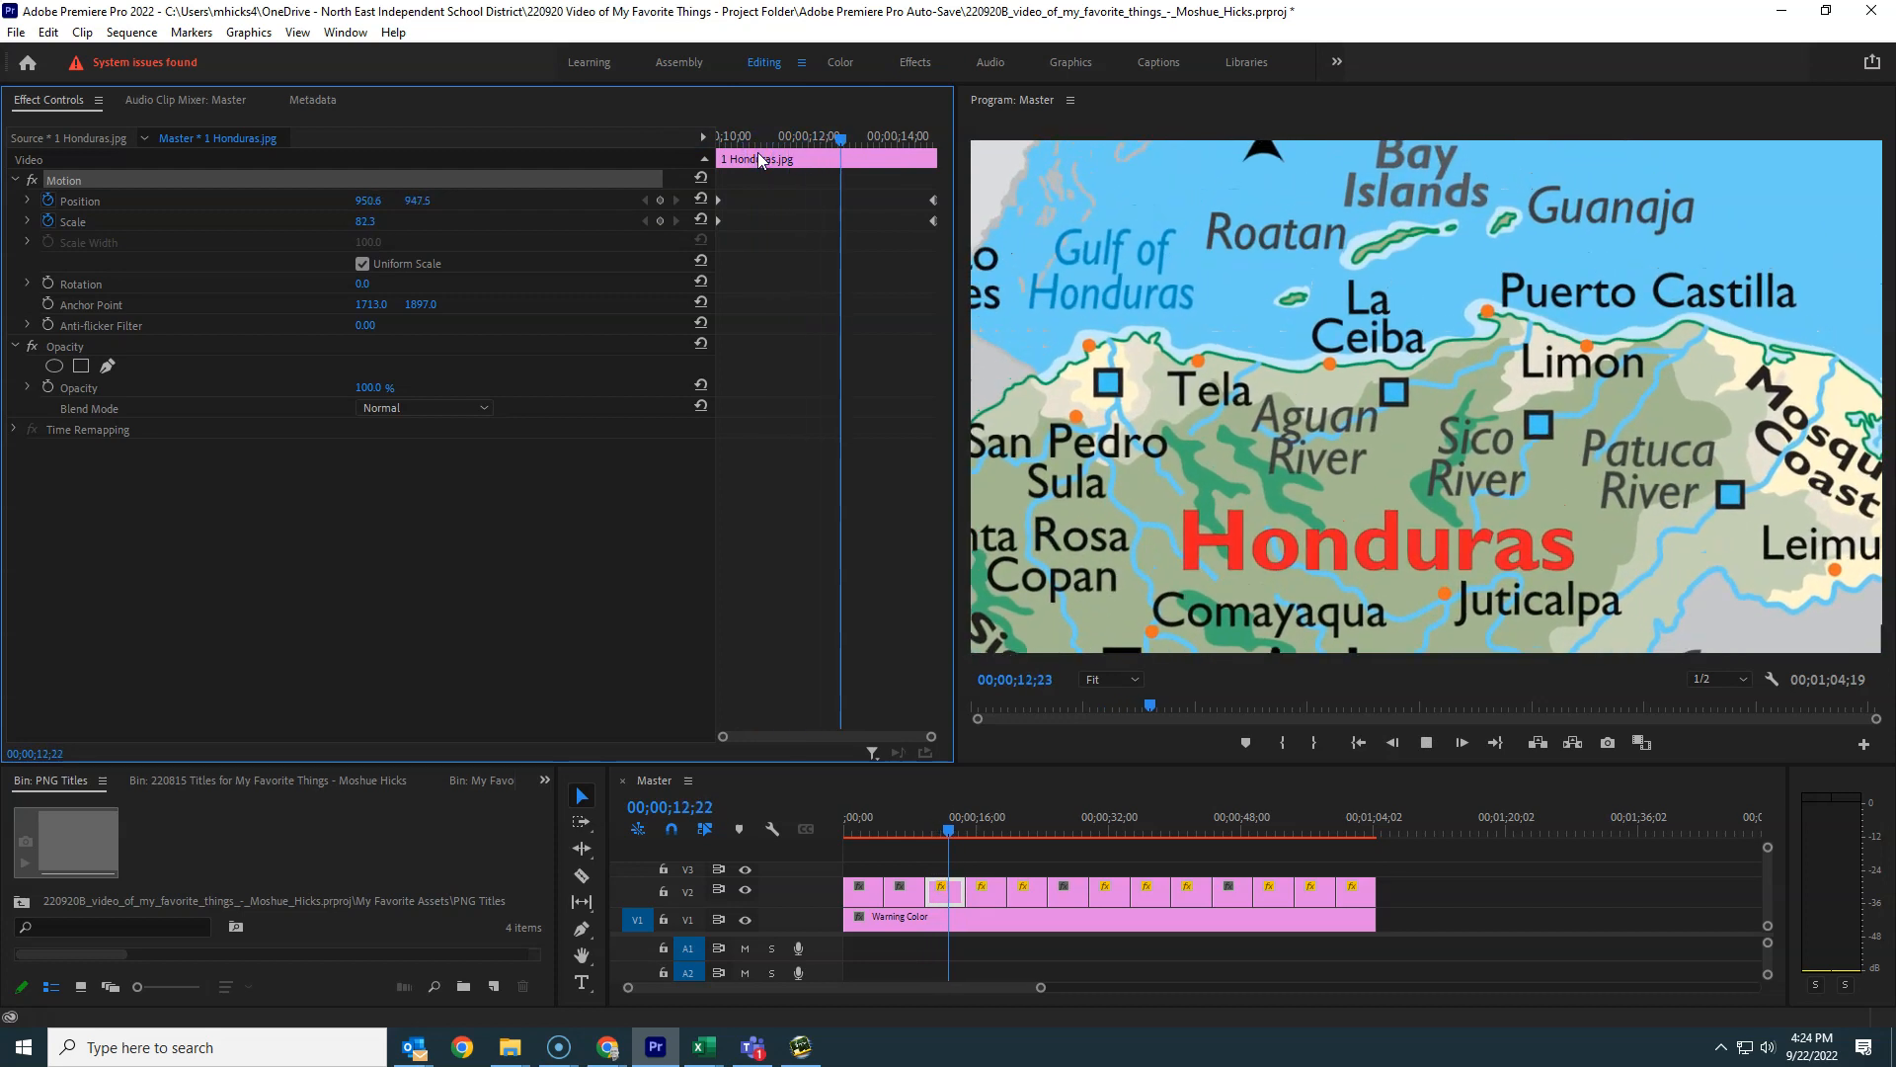
pyautogui.press('space')
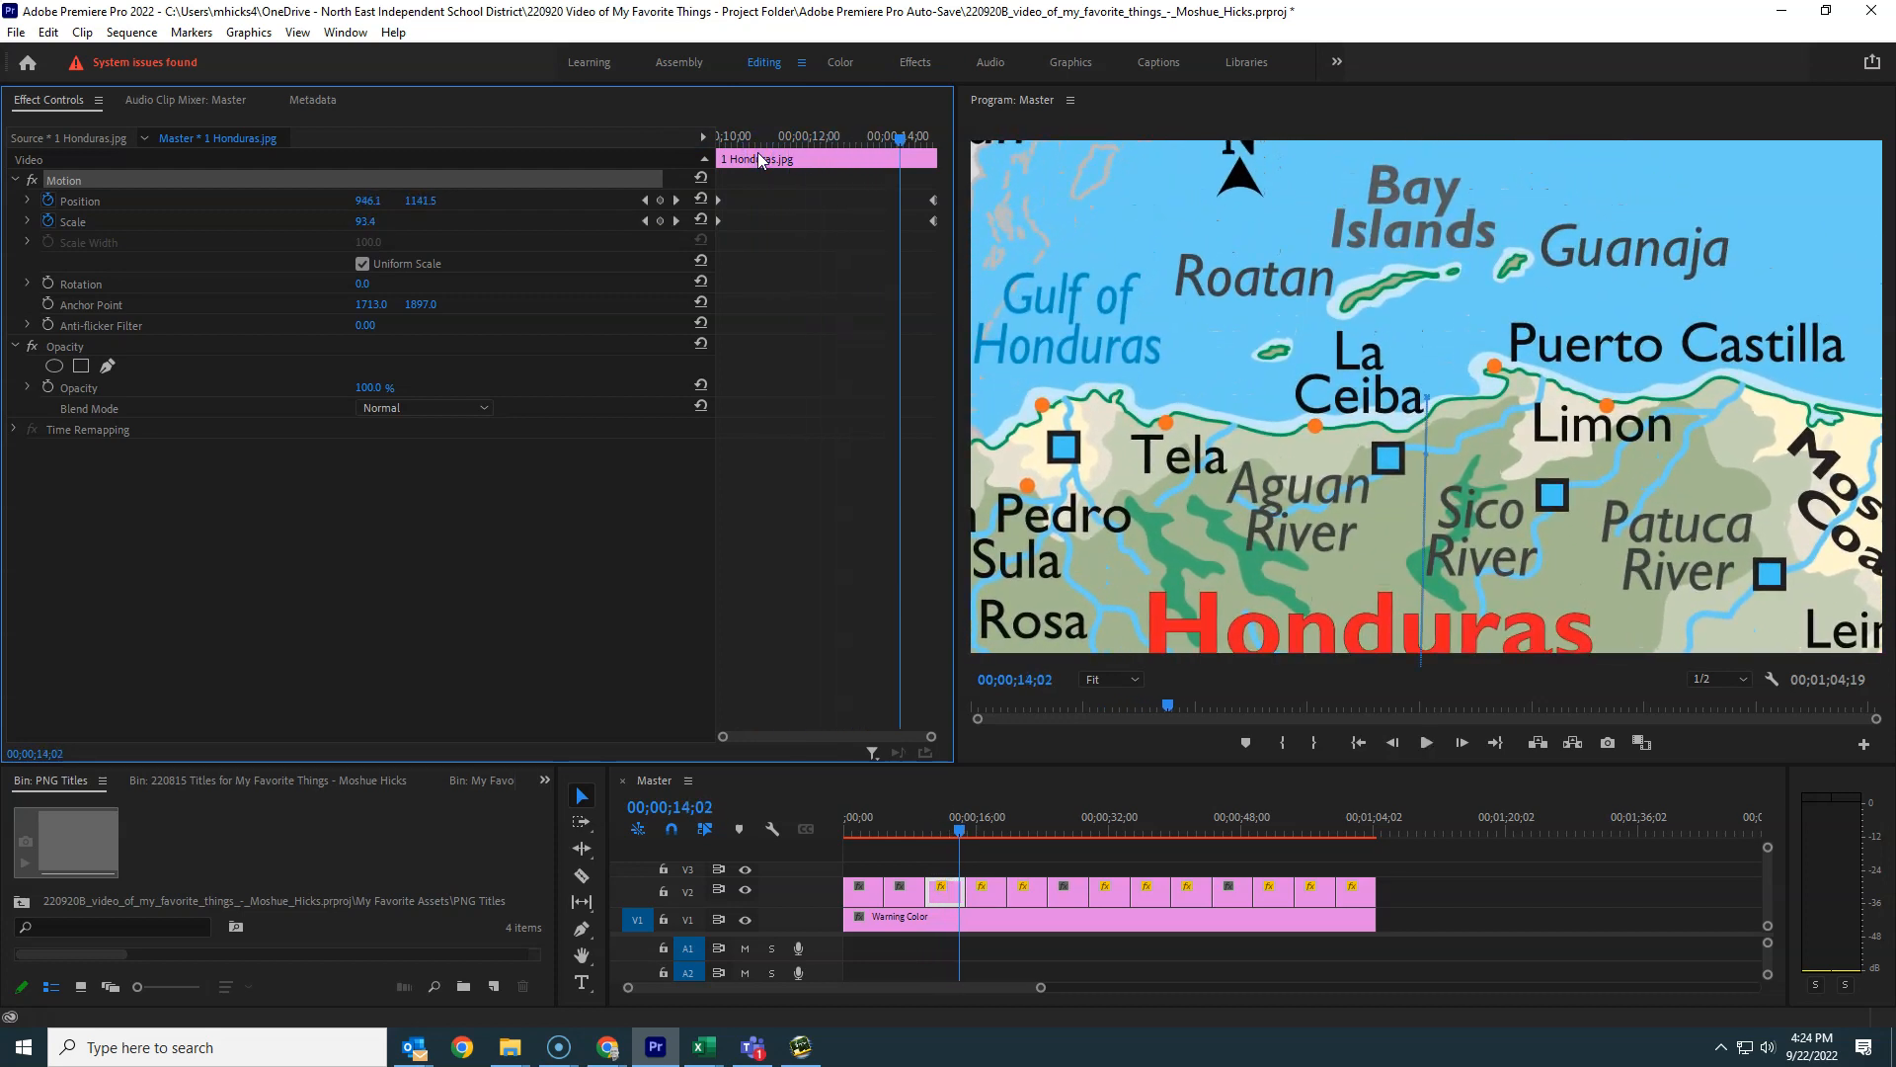
# Render the sequence previews past the Honduras clip, stop the rendering, and play the clip from its start.
pyautogui.press('Return')
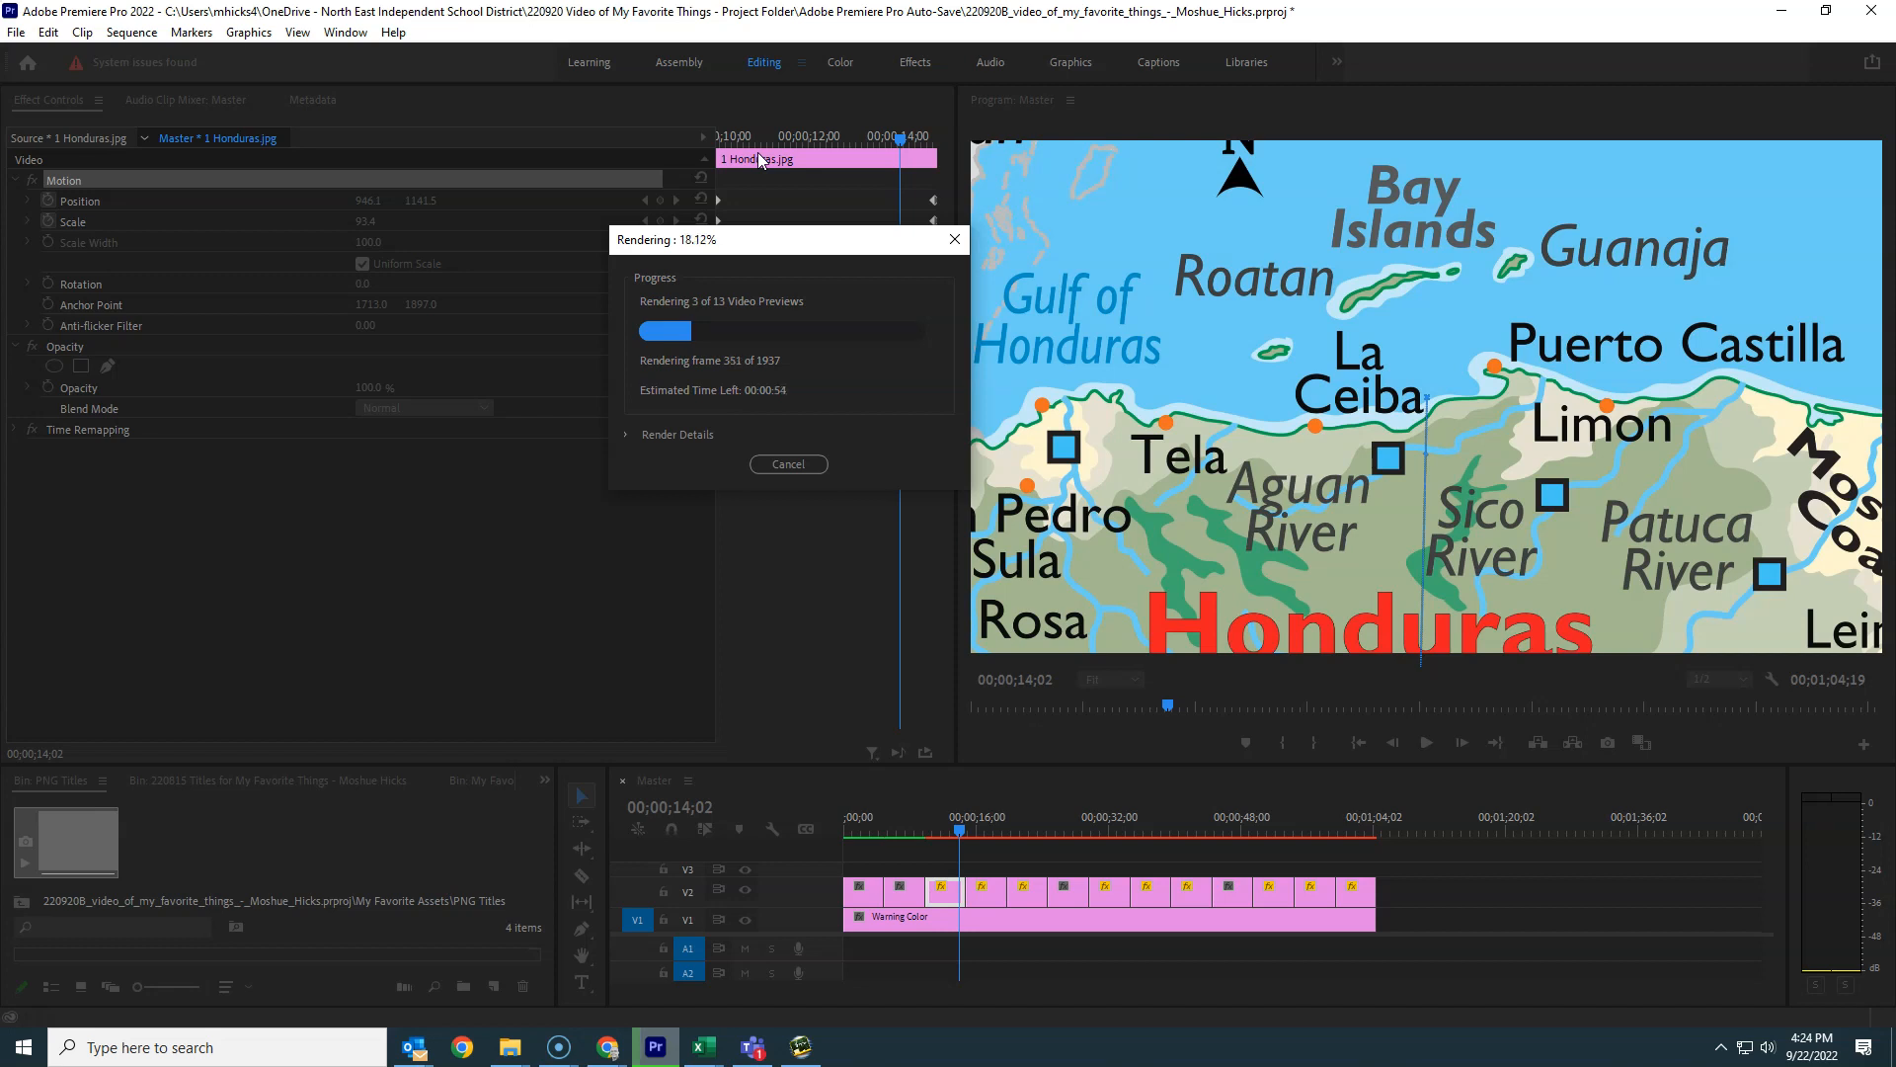
pyautogui.click(901, 894)
pyautogui.click(941, 897)
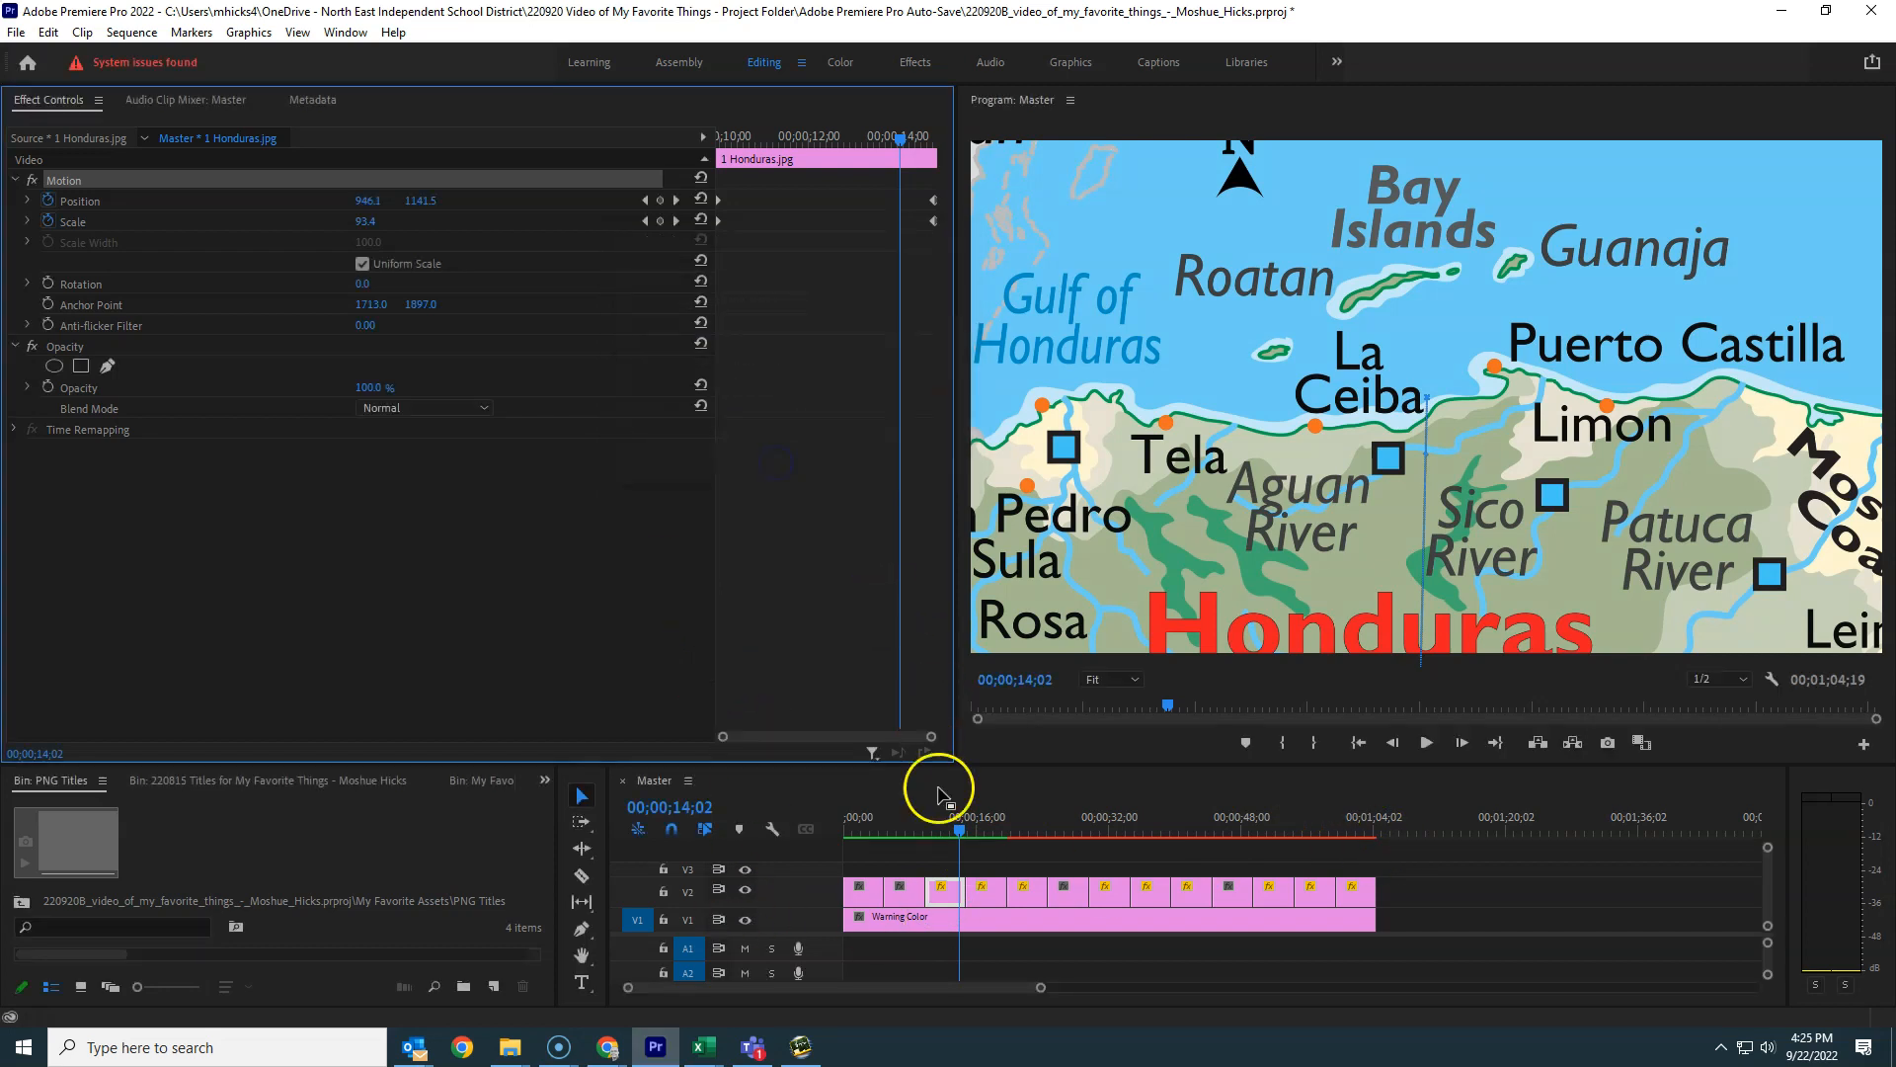
pyautogui.click(926, 827)
pyautogui.press('space')
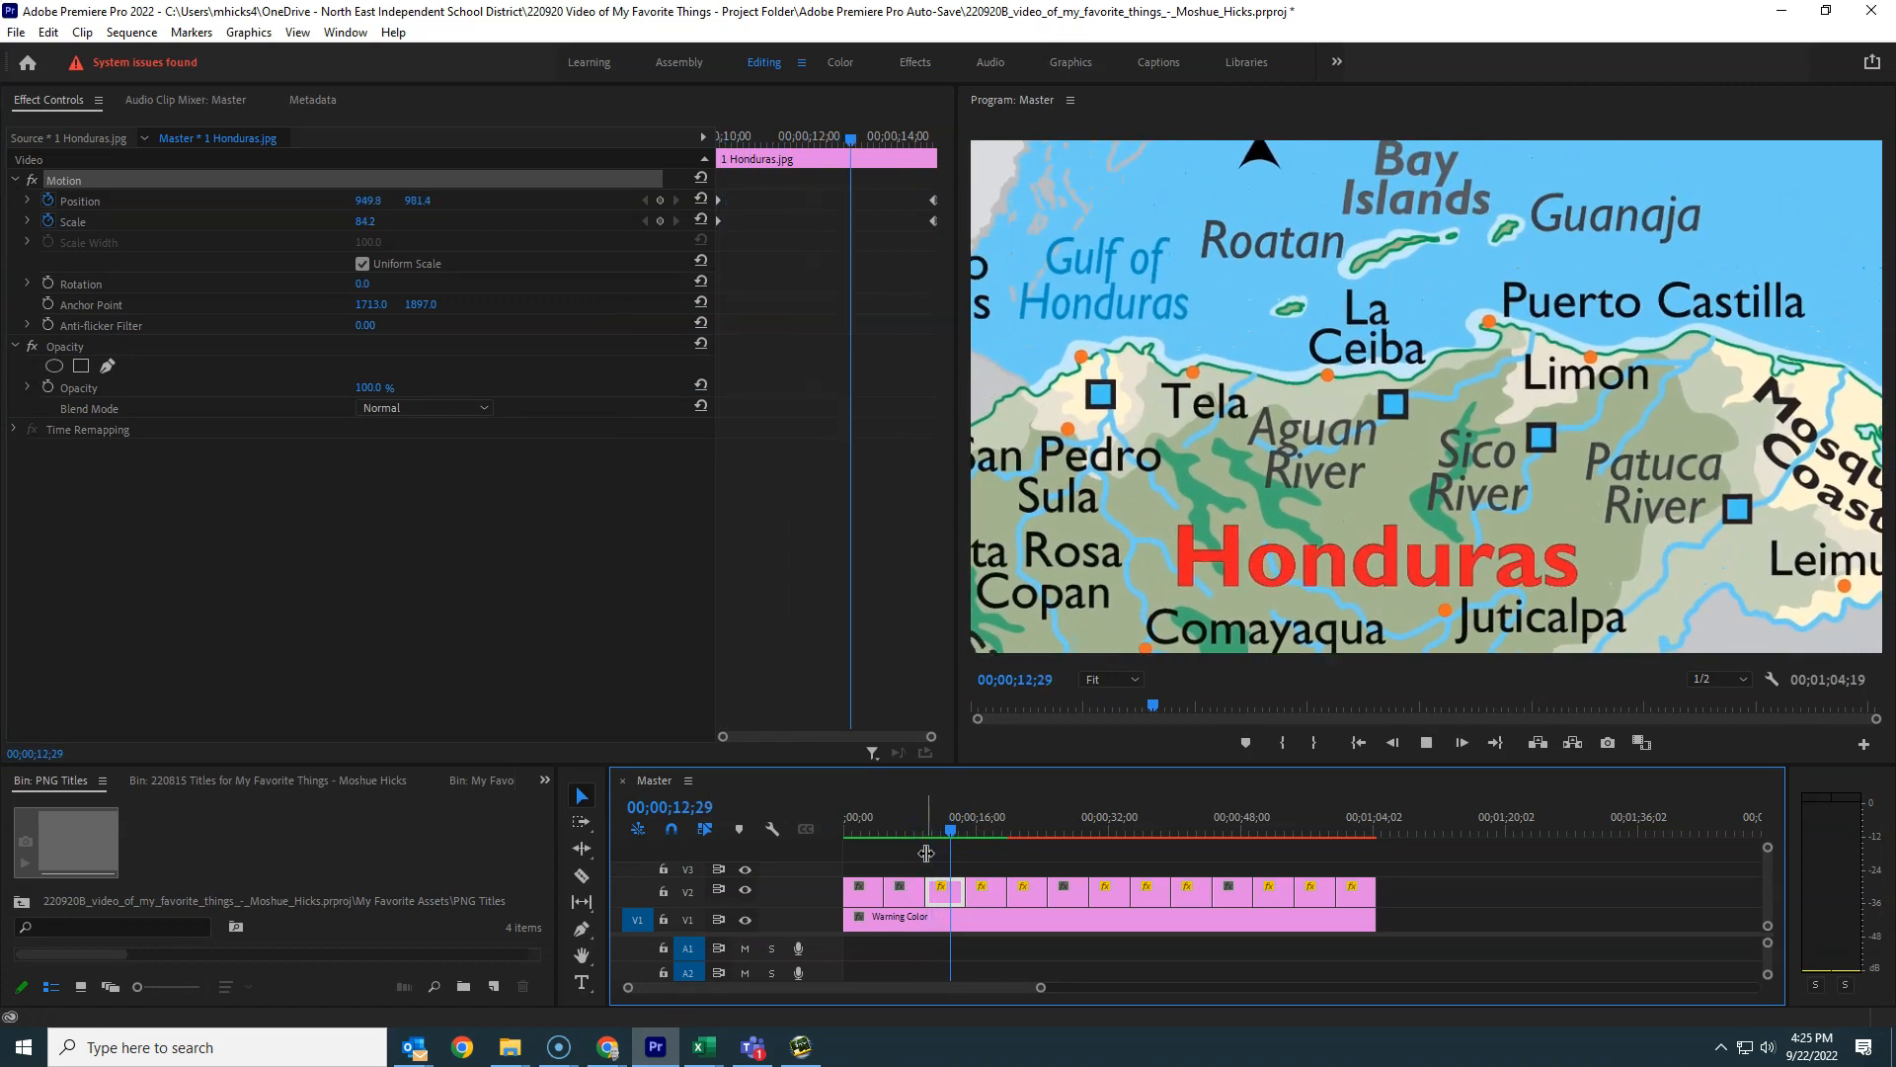
pyautogui.click(790, 393)
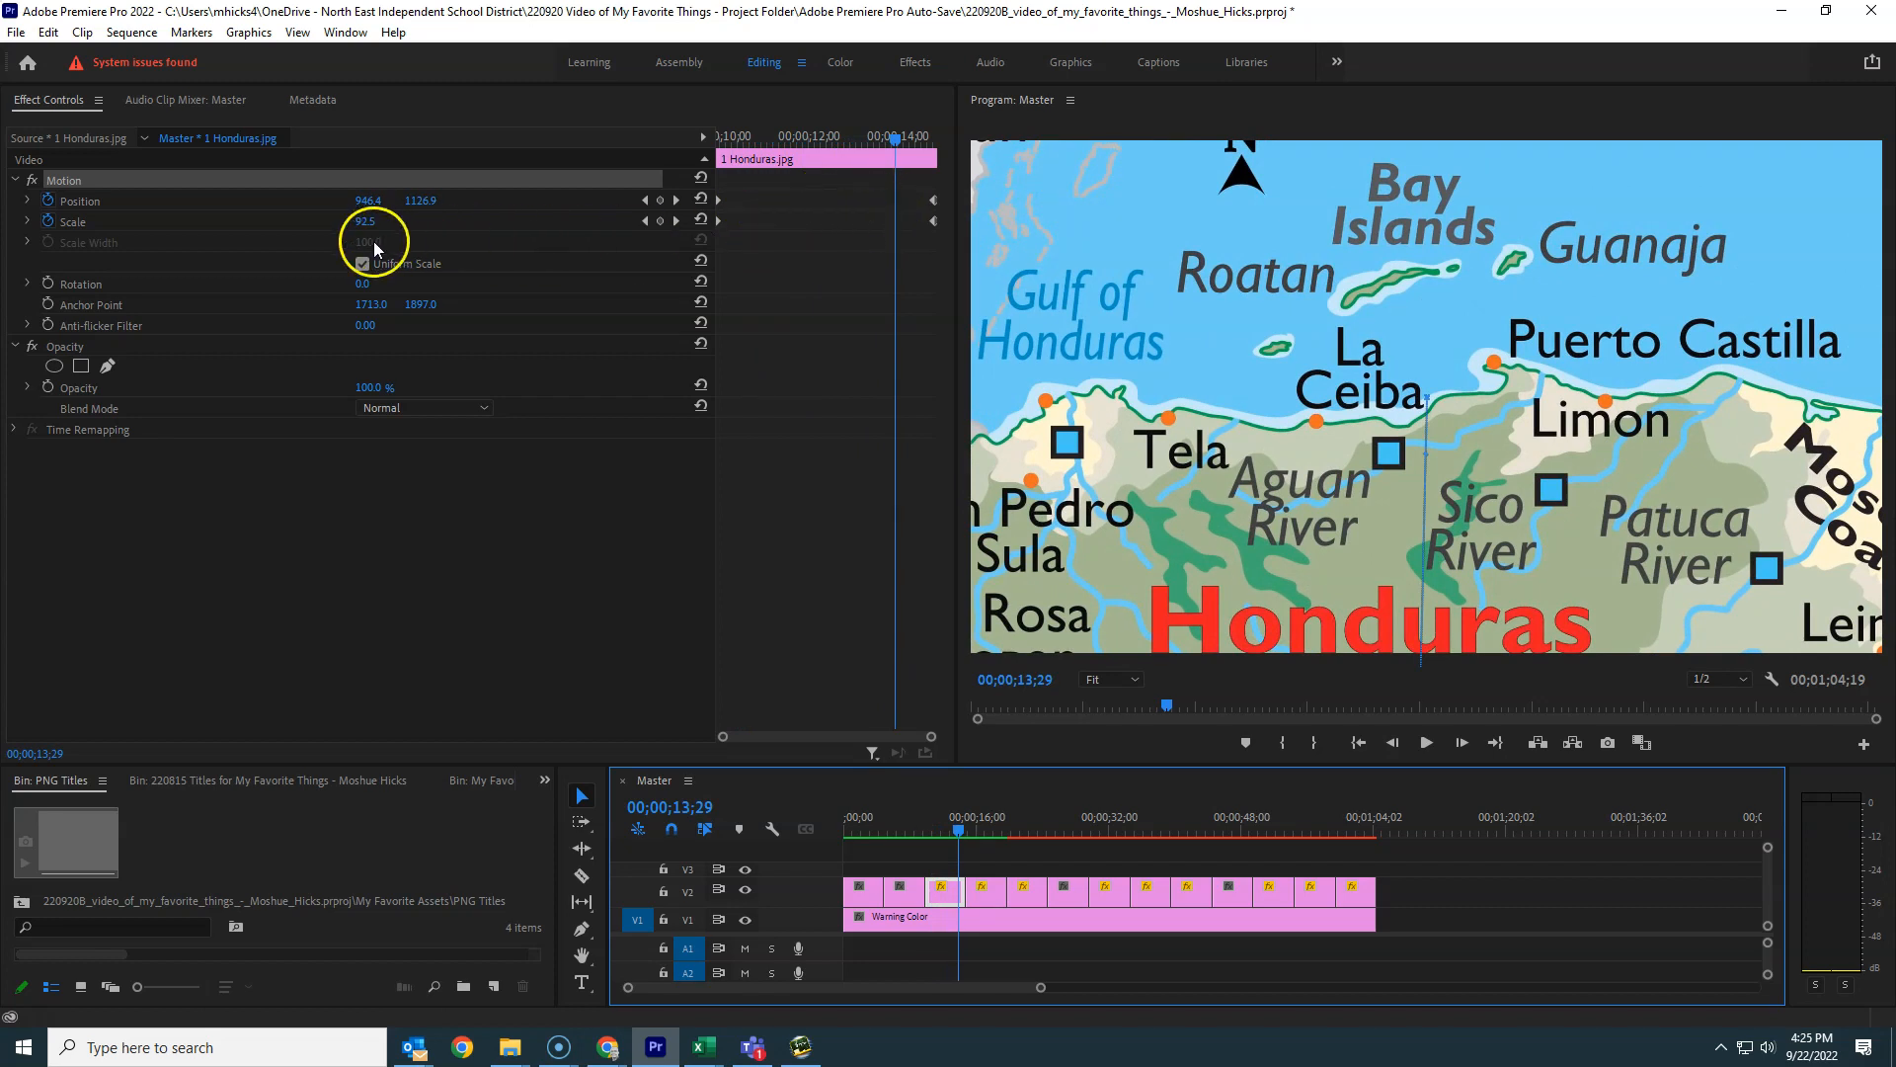
# Start Position and Scale keyframes at the first frame of the Guam photo clip.
pyautogui.click(984, 892)
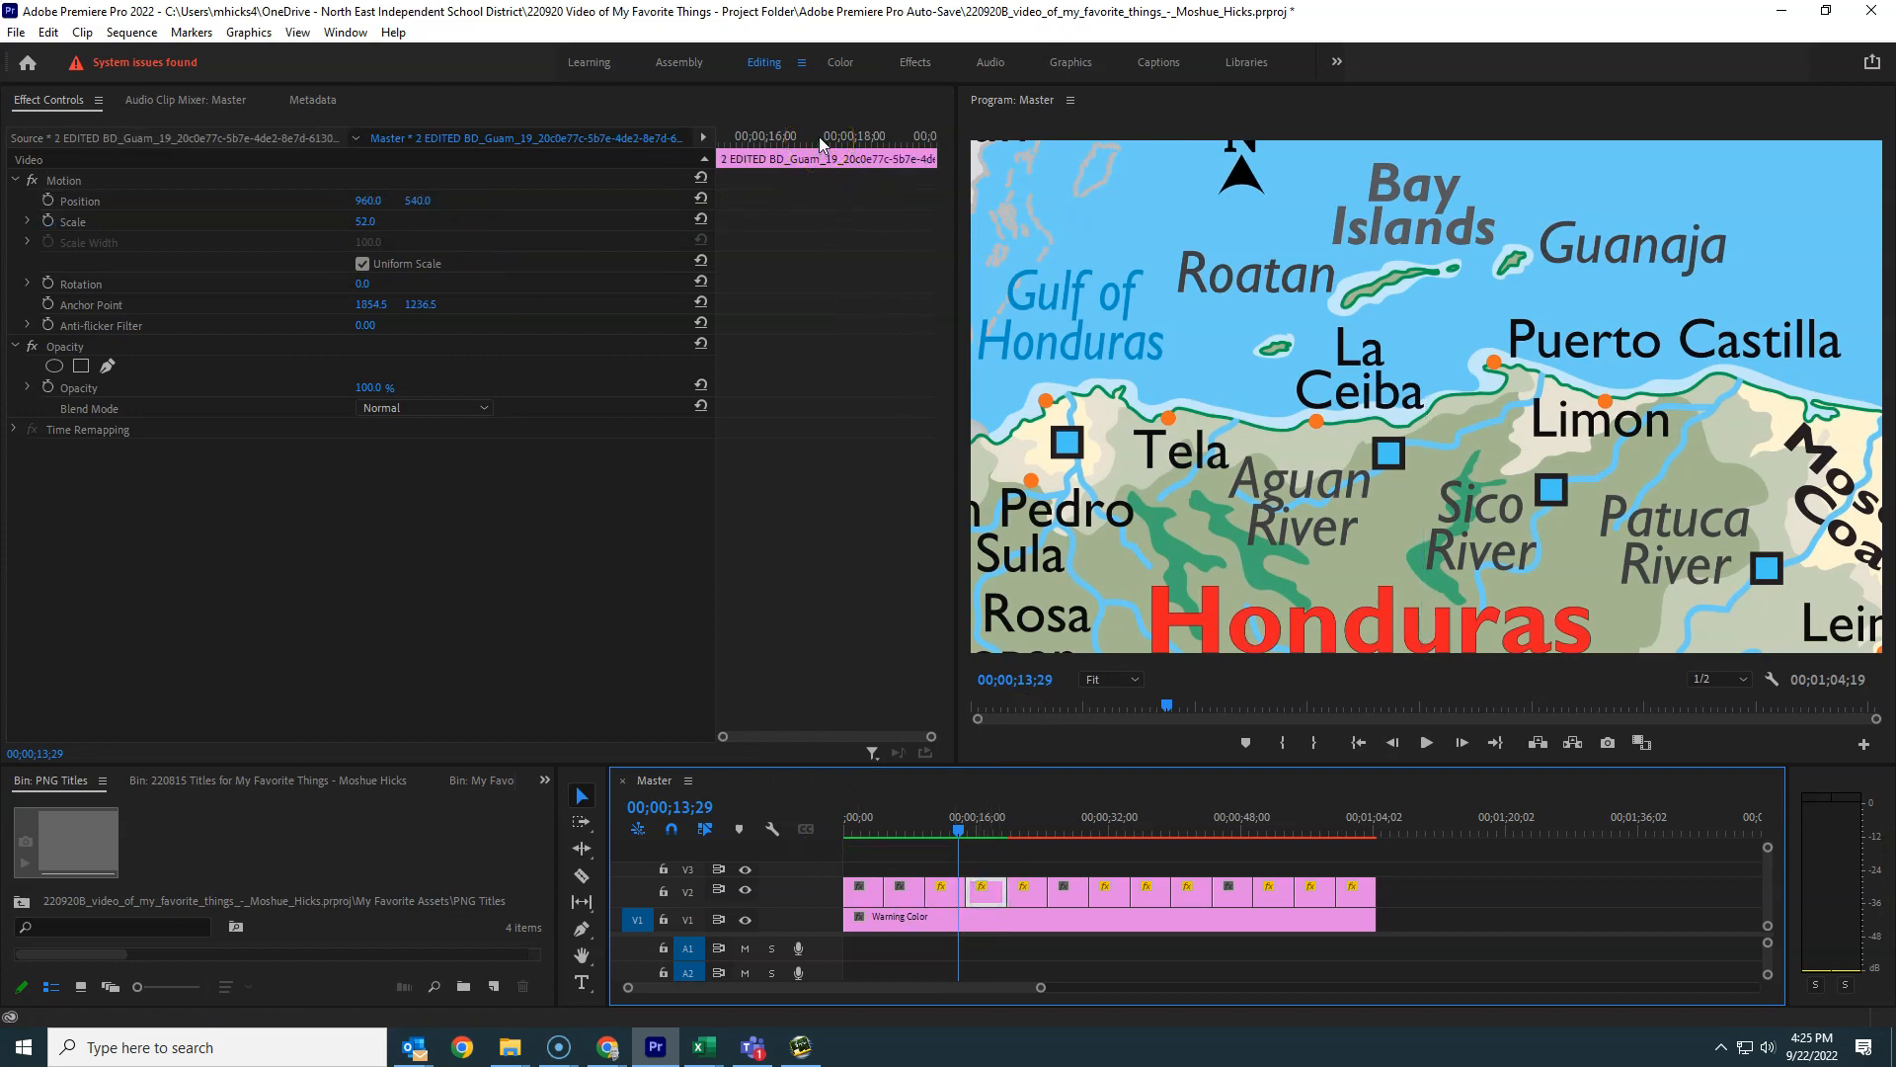
pyautogui.click(828, 136)
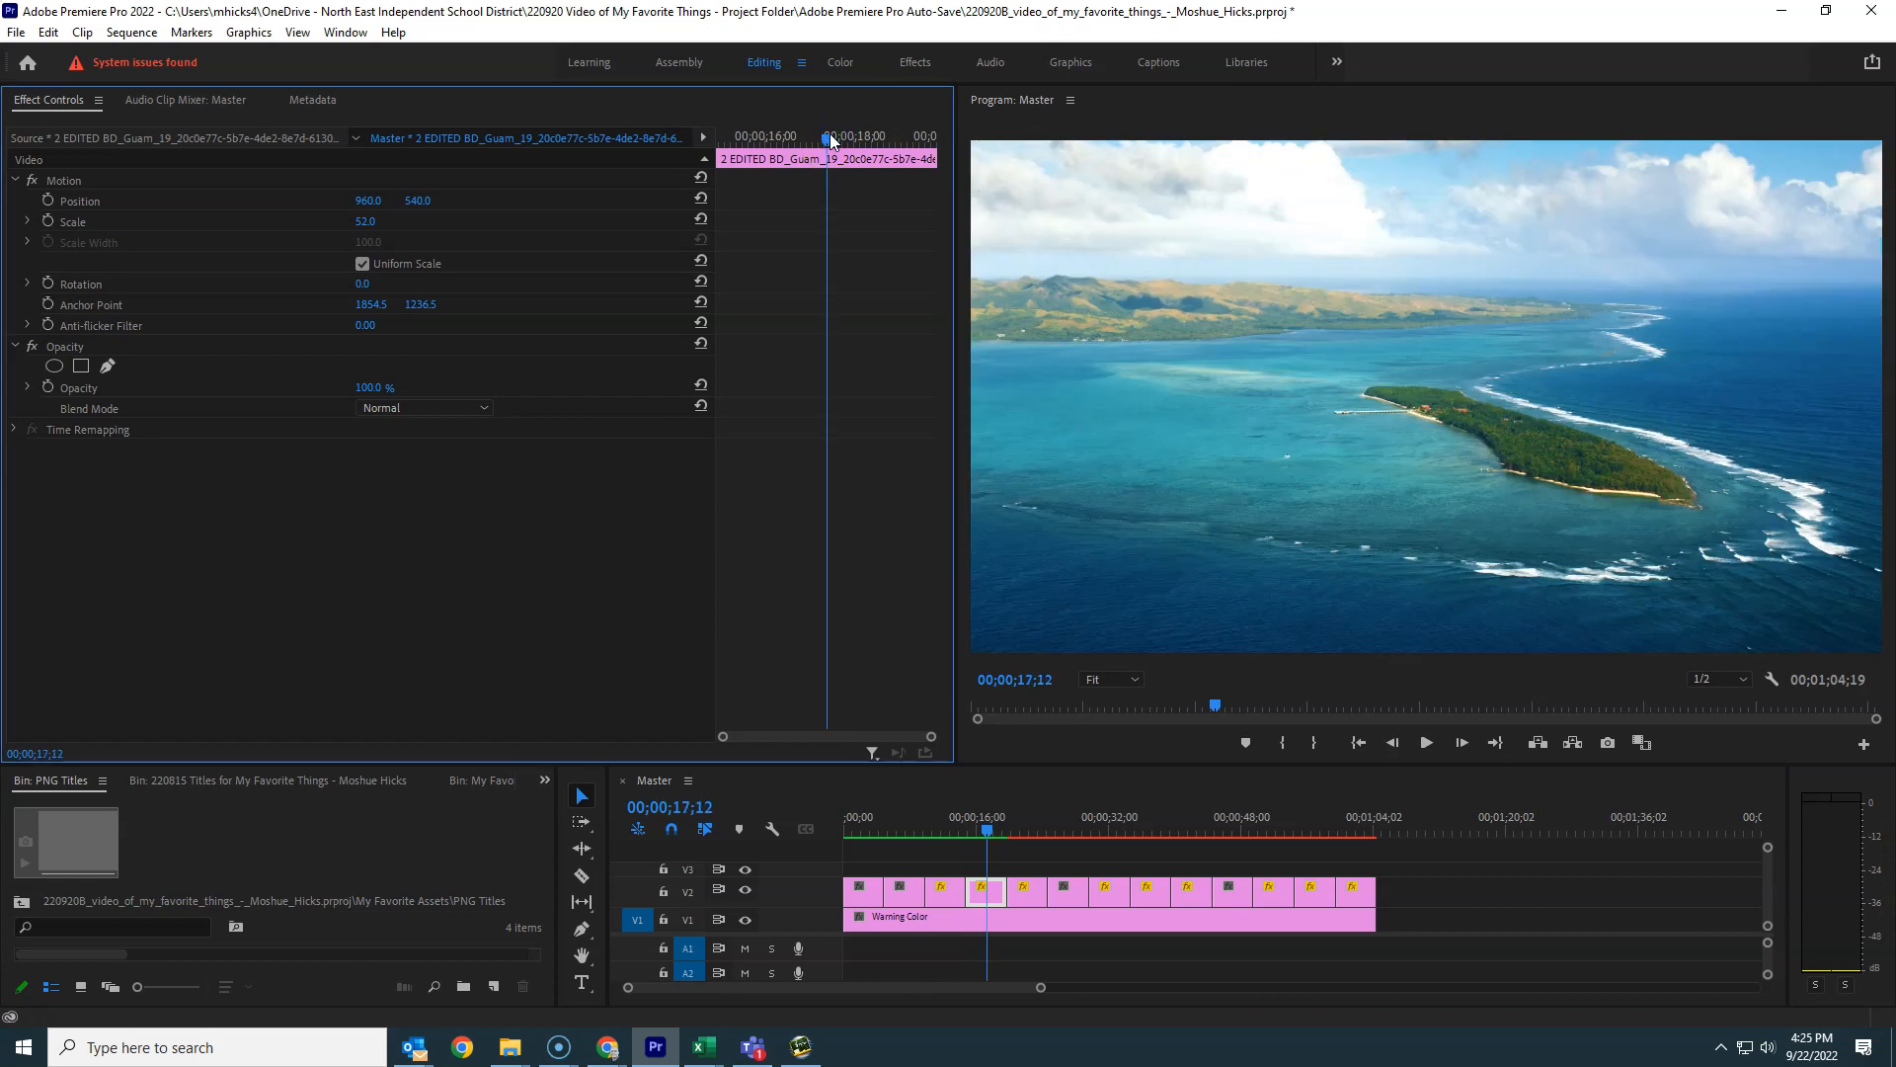
pyautogui.press('Up')
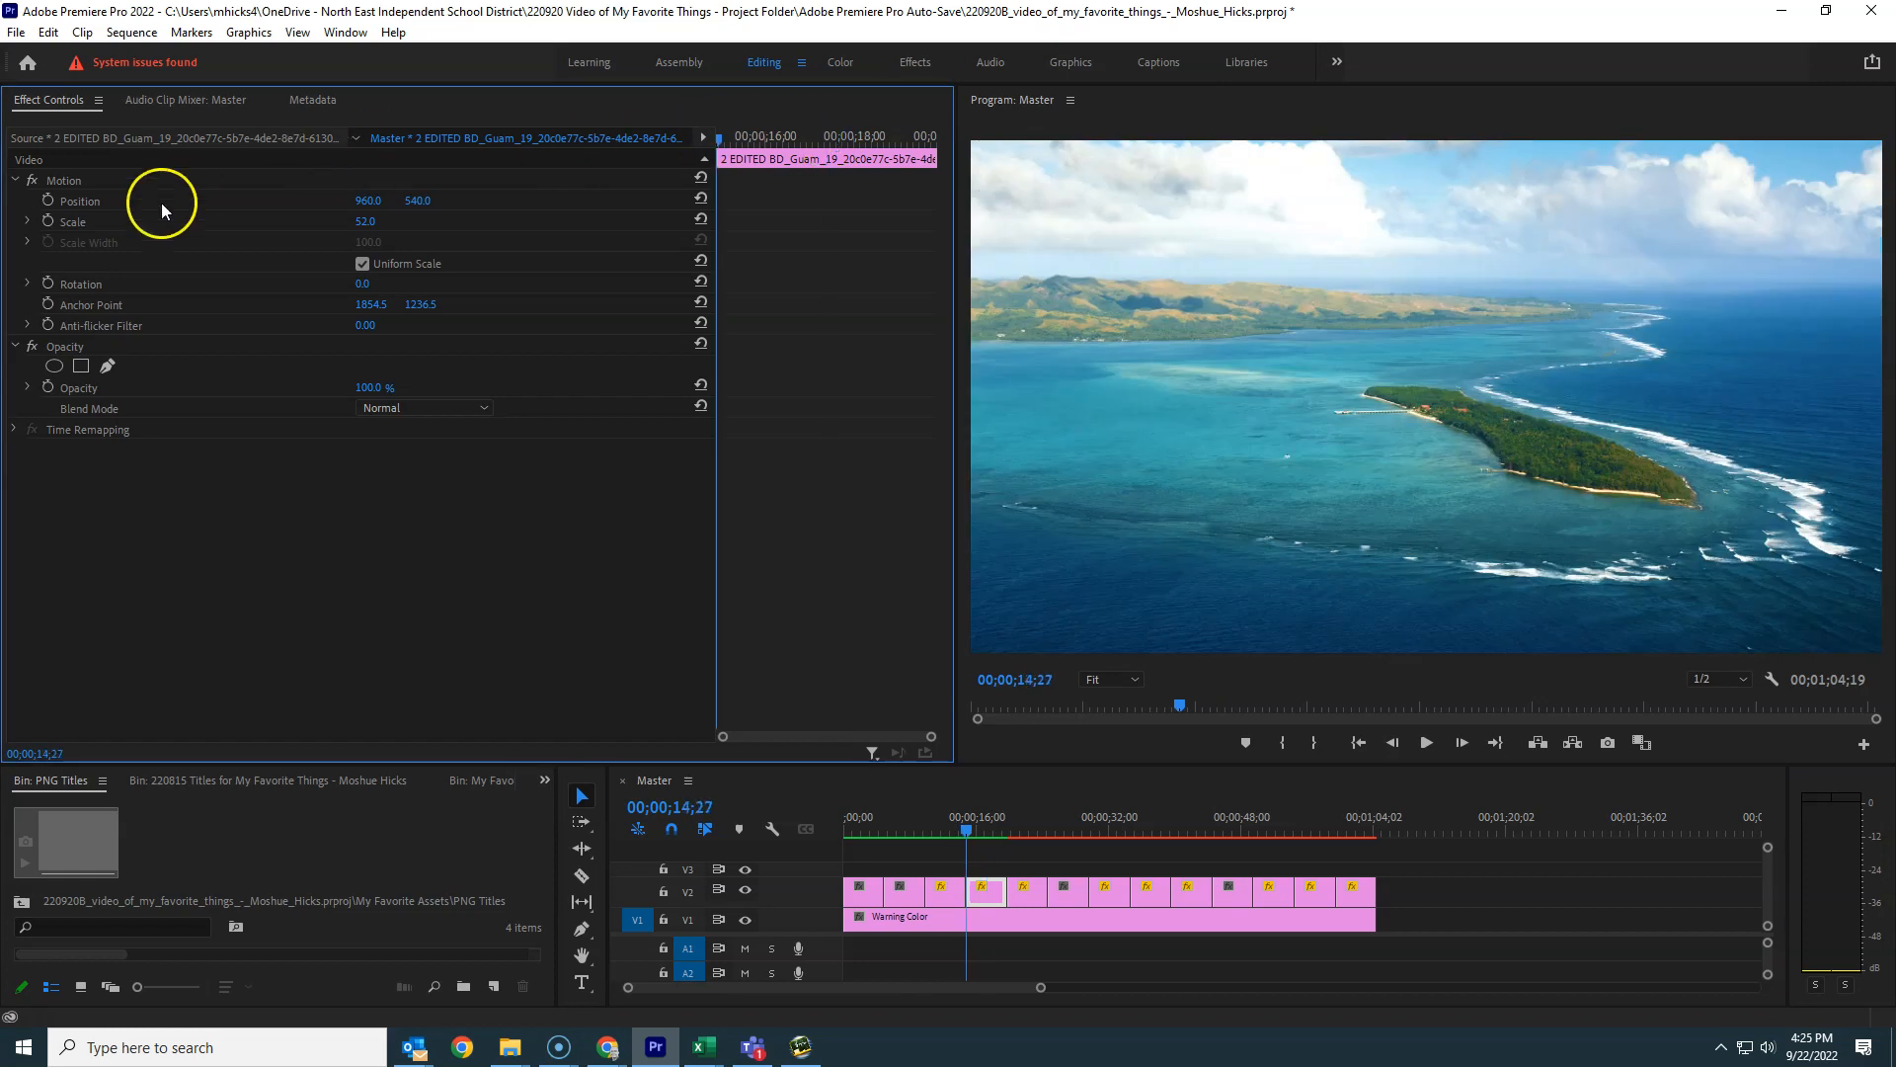
pyautogui.click(49, 200)
pyautogui.click(51, 224)
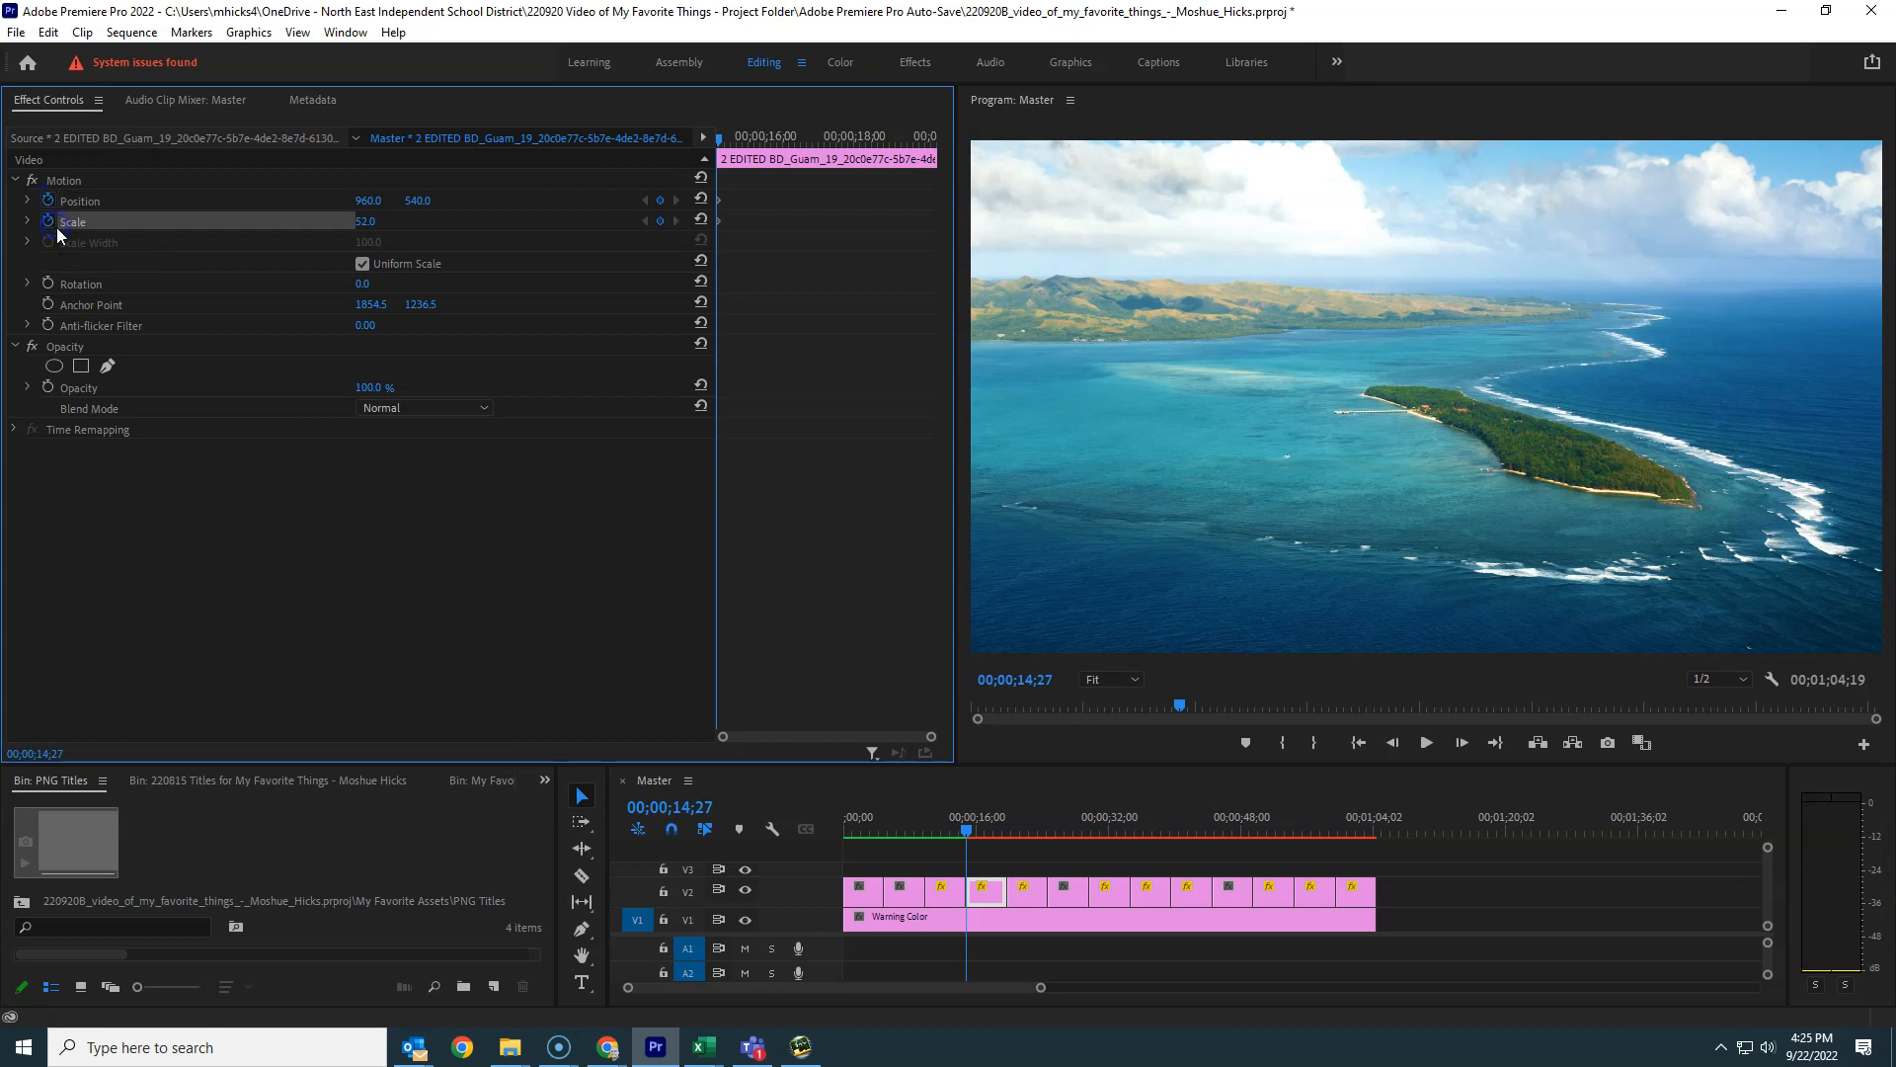
# Set the Guam clip's Scale to 100 at its last frame.
pyautogui.press('Down')
pyautogui.click(368, 221)
pyautogui.write('100')
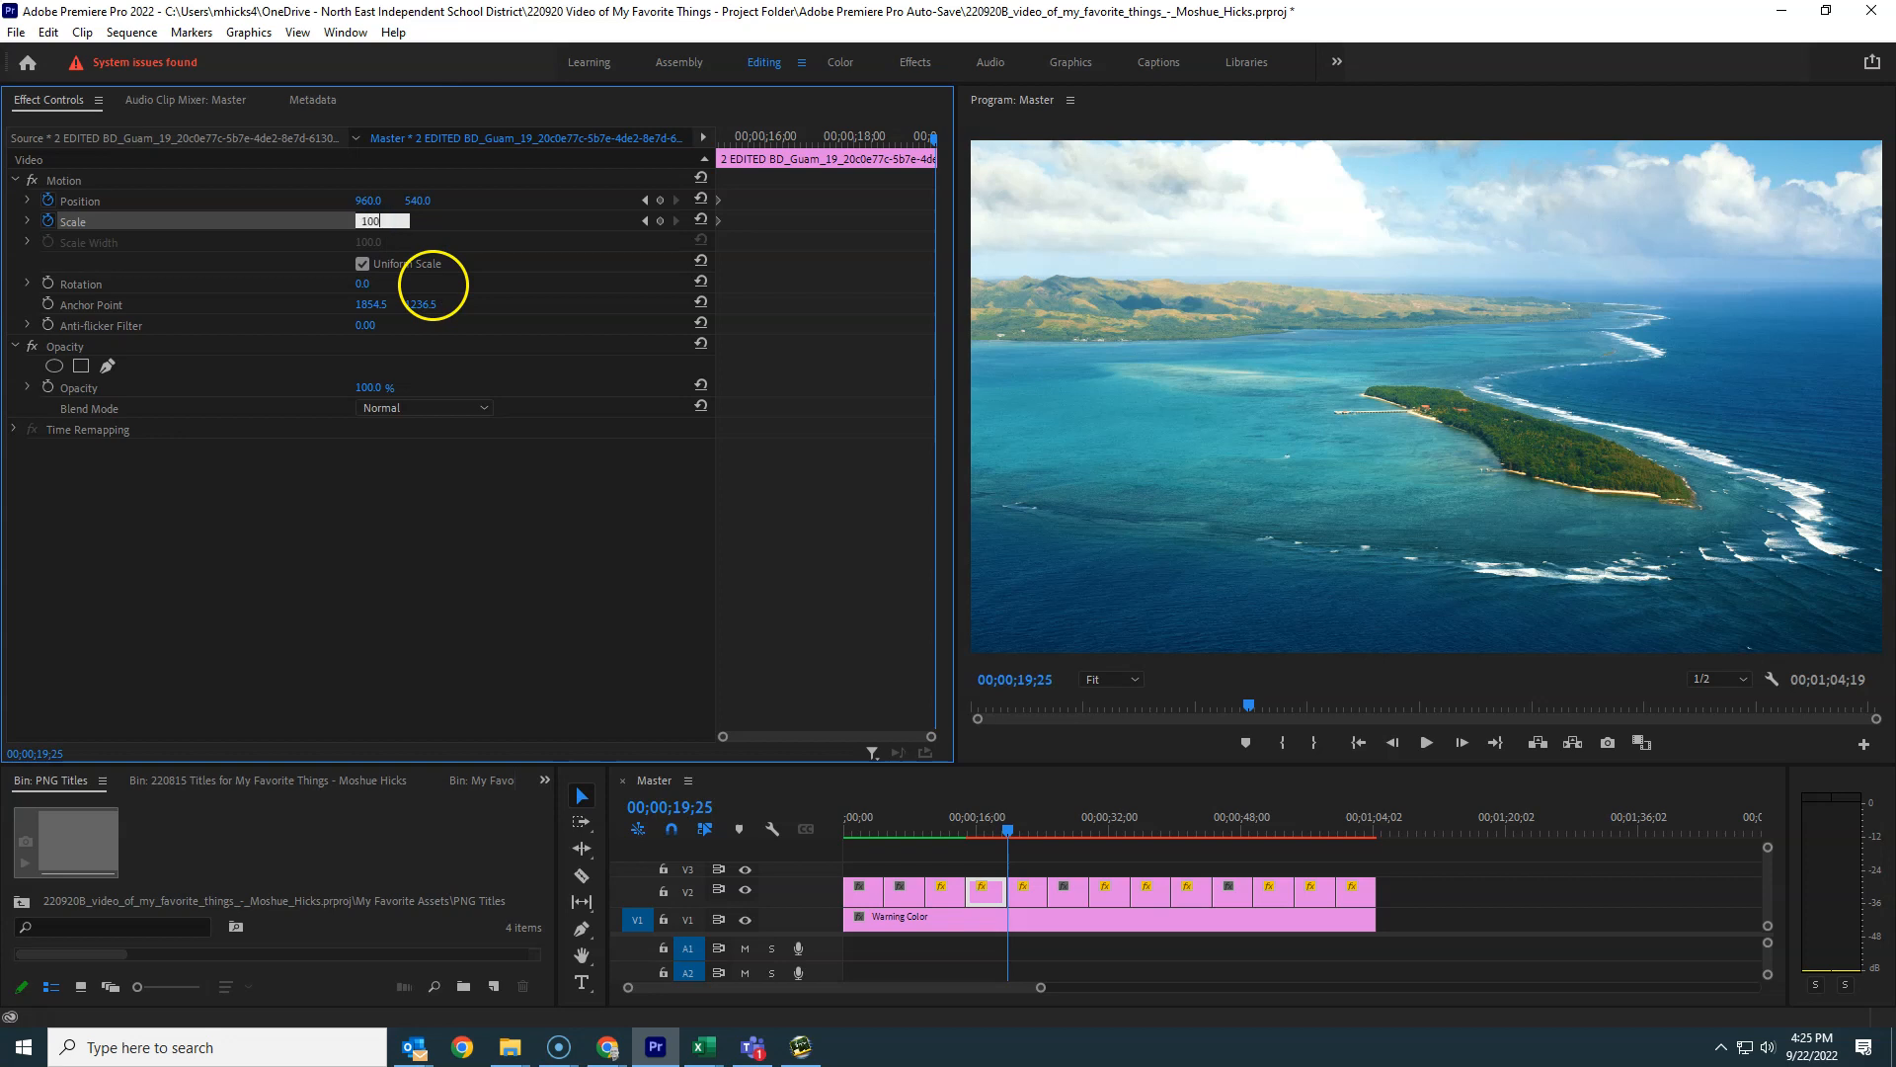
pyautogui.press('Return')
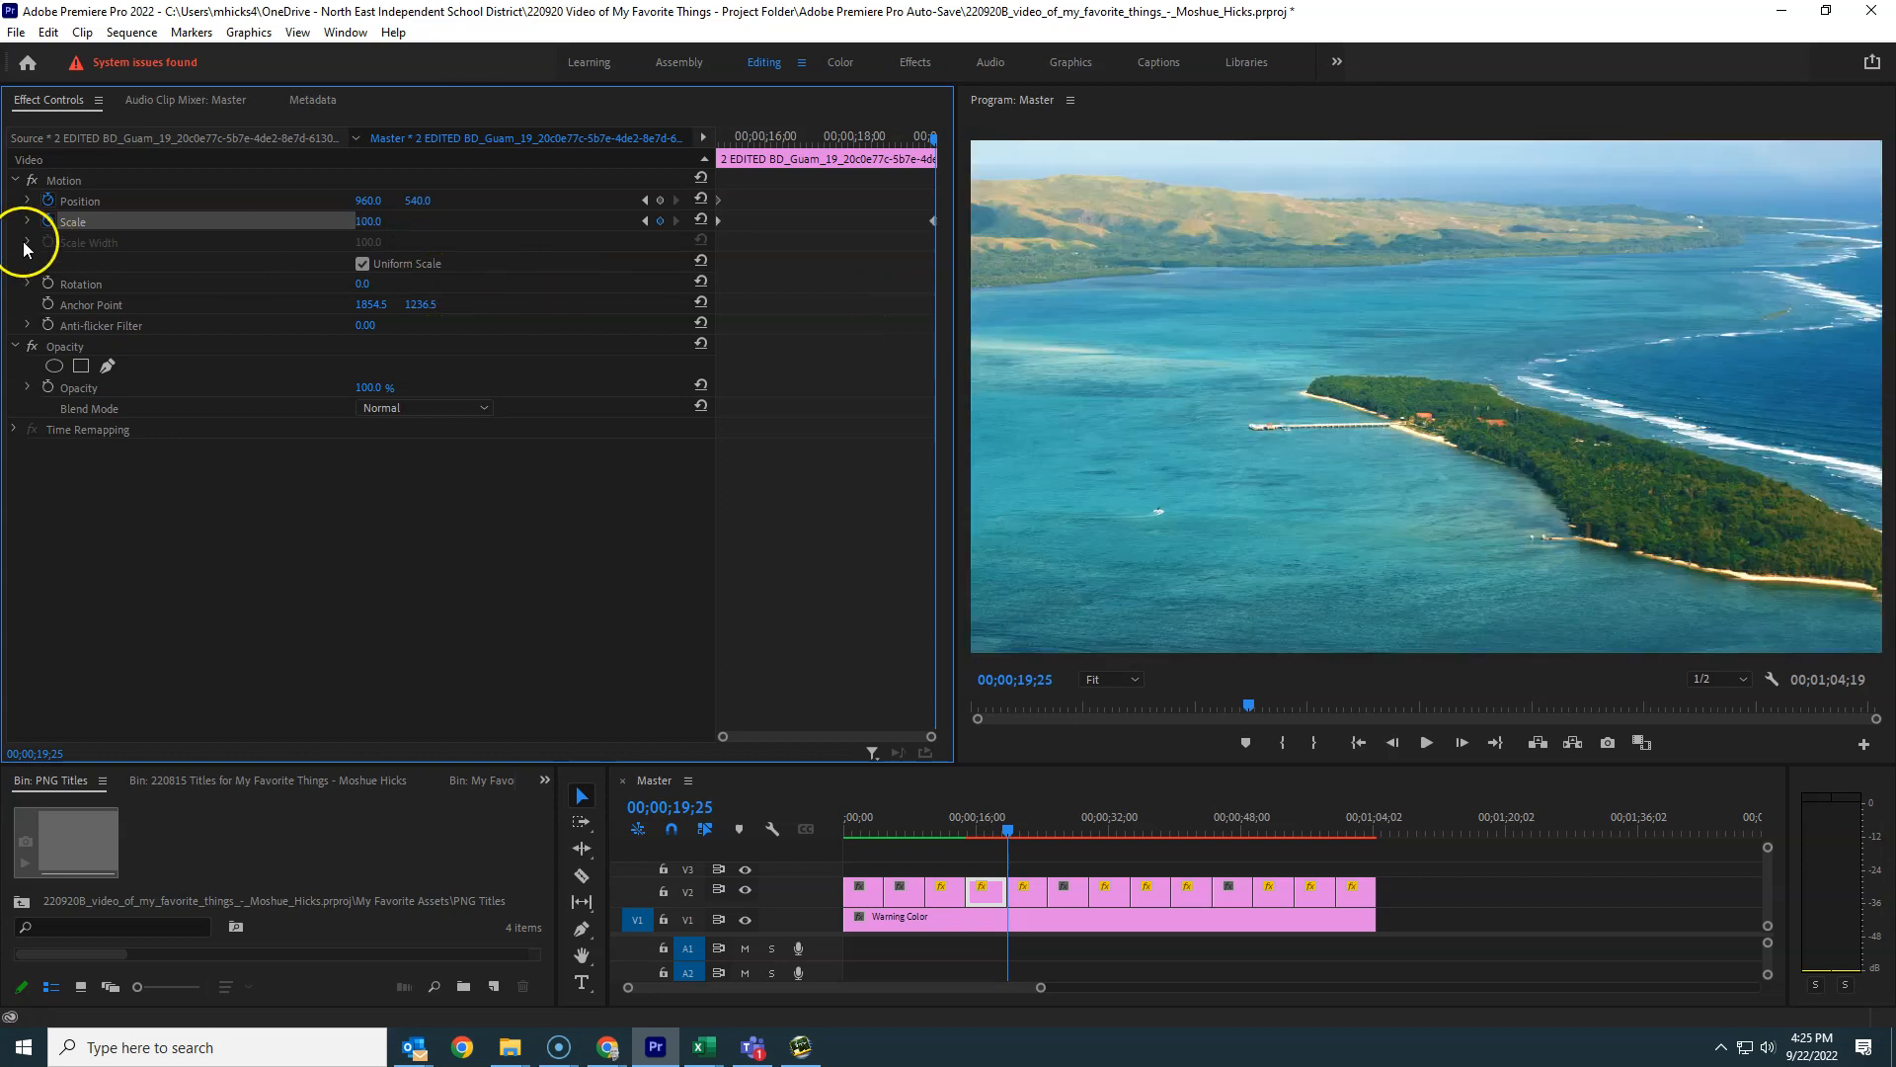
# Reposition the Guam photo at its last frame so the island is centred, at a Position of about 646, 415.
pyautogui.click(69, 181)
pyautogui.moveTo(1326, 503); pyautogui.dragTo(1085, 663)
pyautogui.moveTo(1573, 299); pyautogui.dragTo(1169, 492)
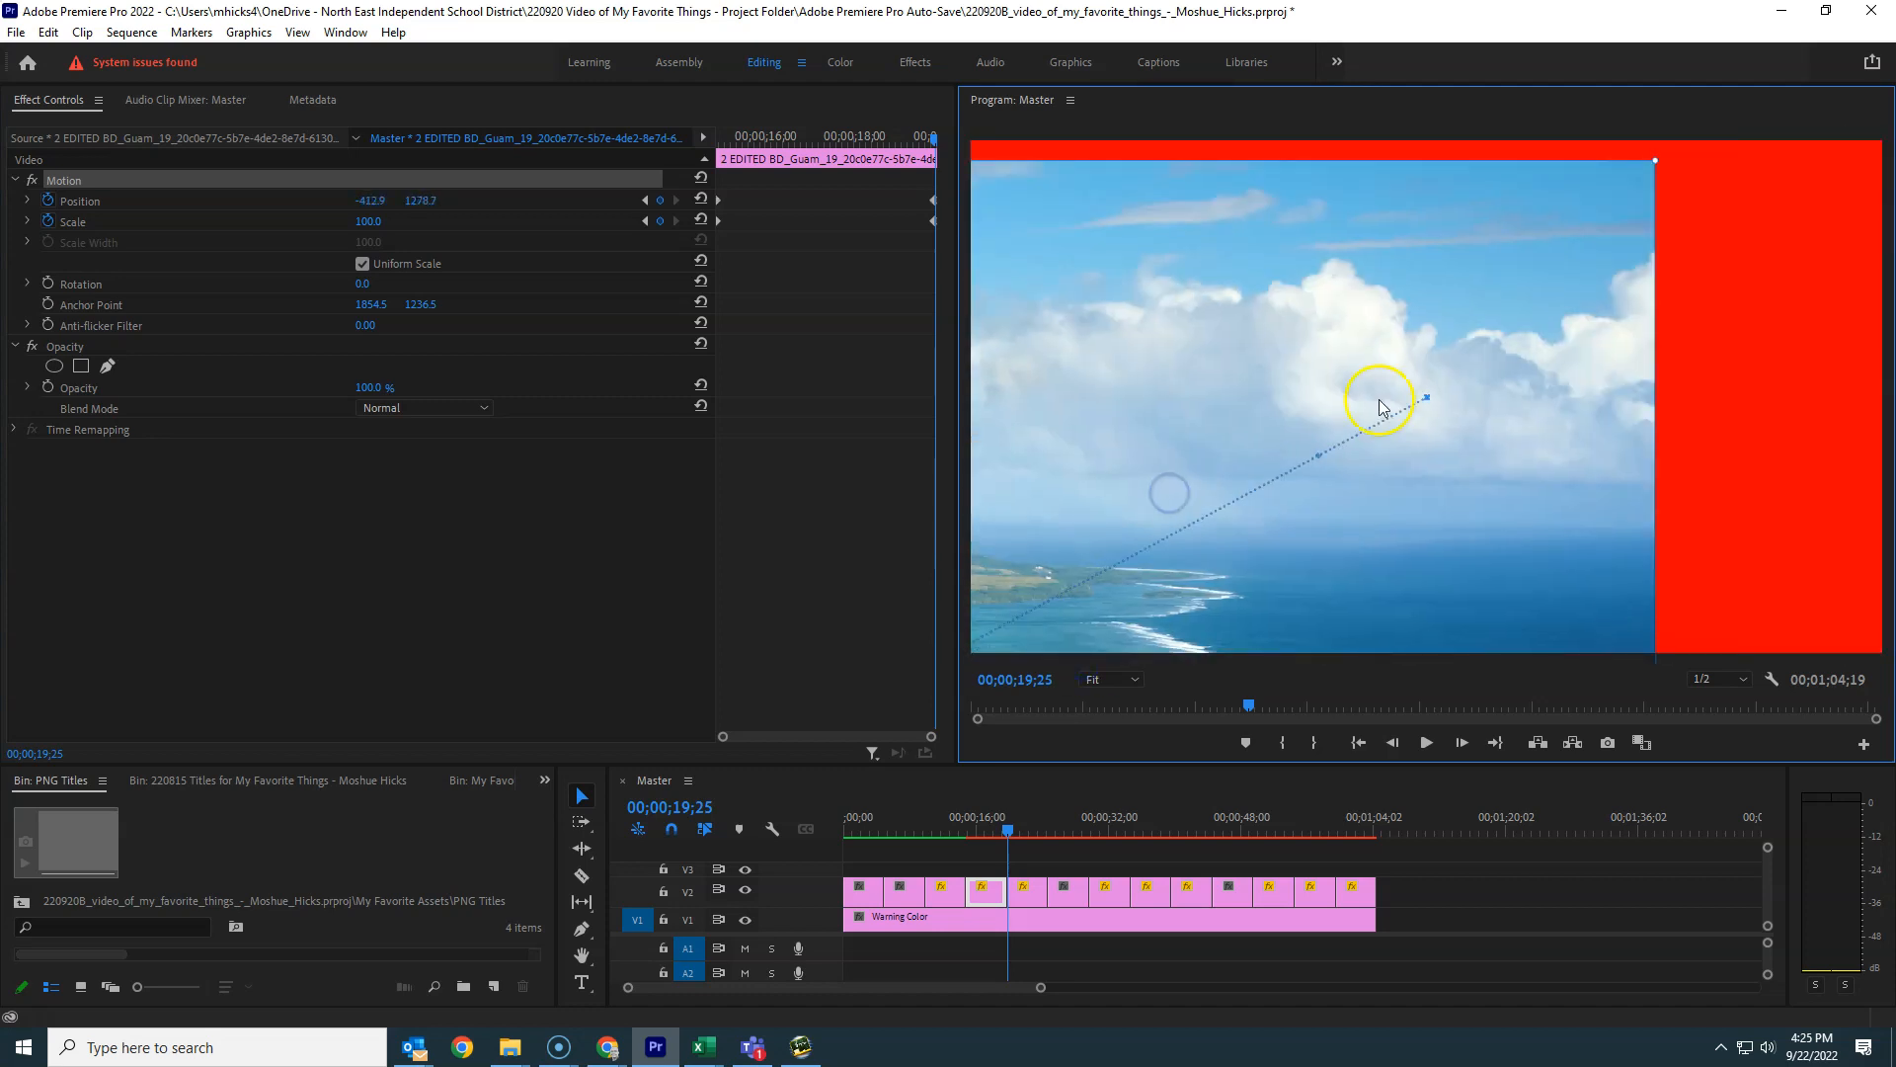
pyautogui.moveTo(1221, 606); pyautogui.dragTo(1442, 426)
pyautogui.moveTo(1413, 549); pyautogui.dragTo(1451, 498)
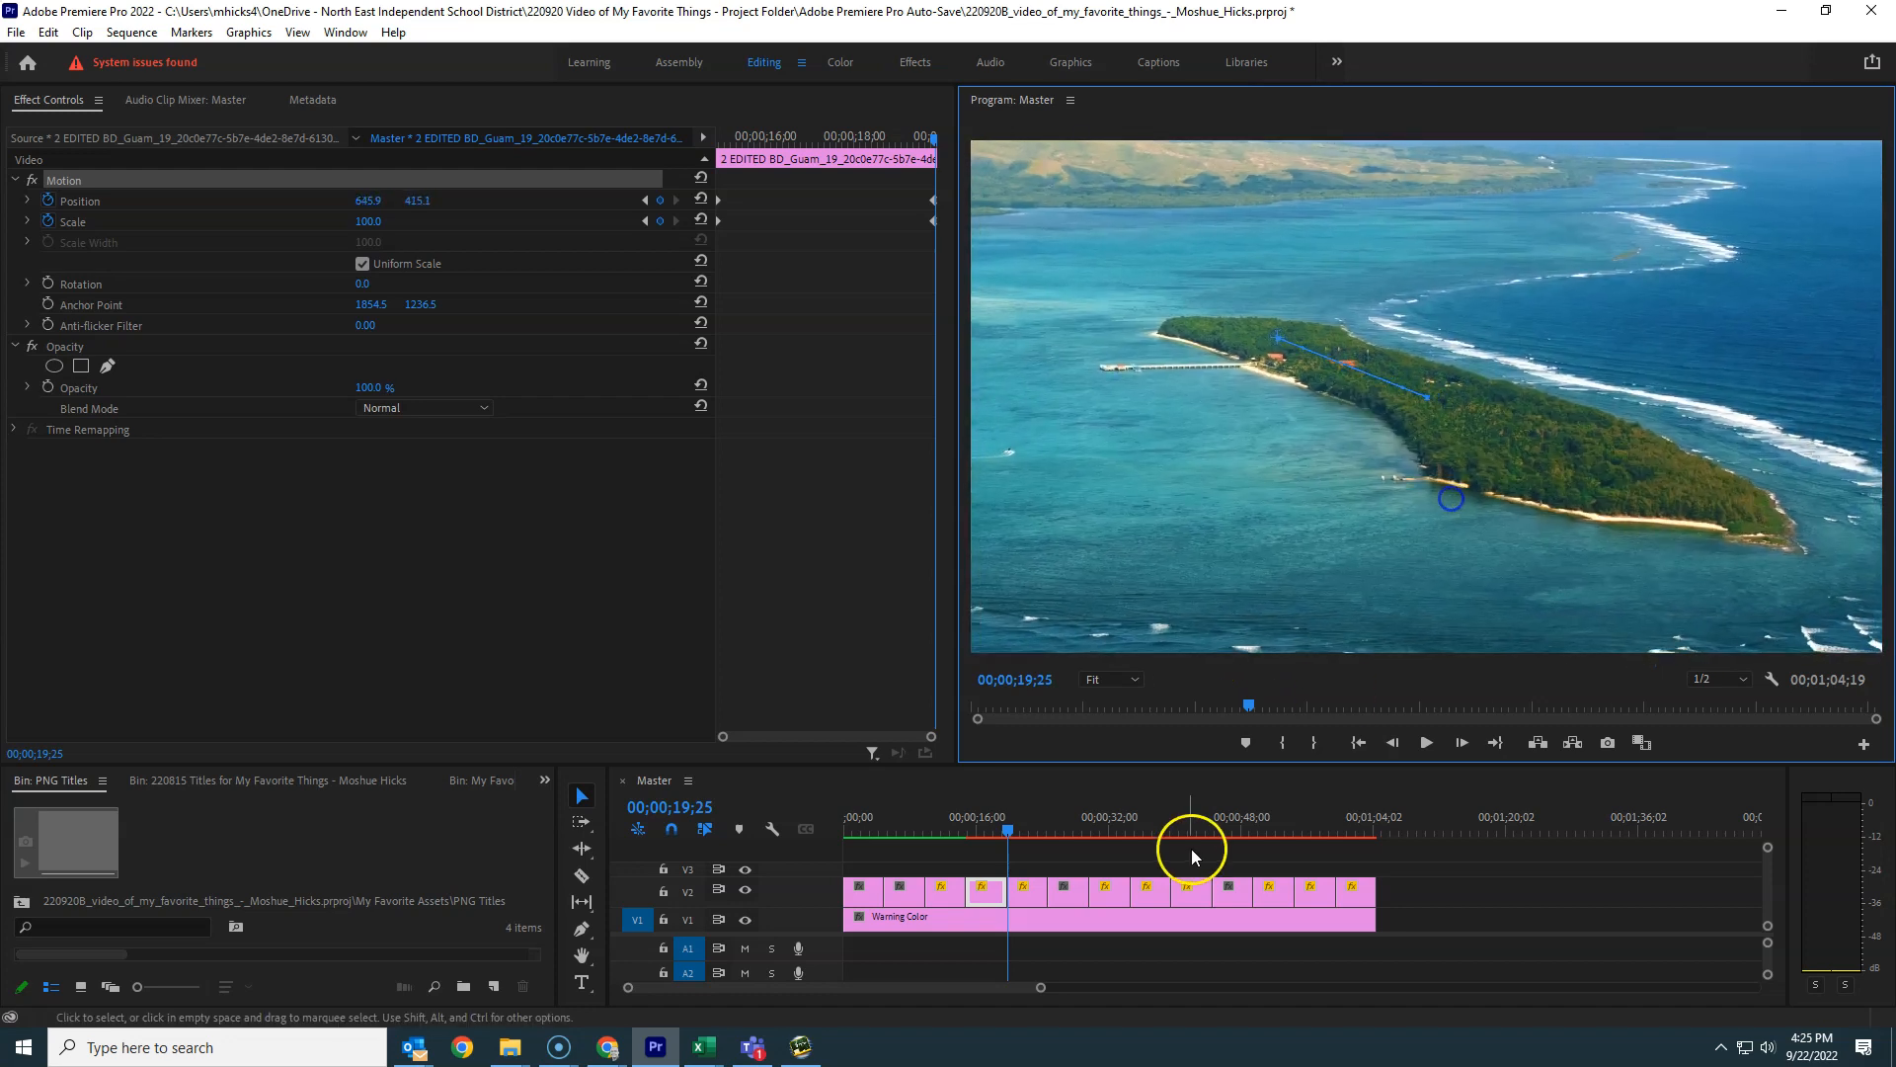
# Select the Colorado photo clip and start Position and Scale keyframes at its first frame.
pyautogui.click(1035, 833)
pyautogui.click(1028, 895)
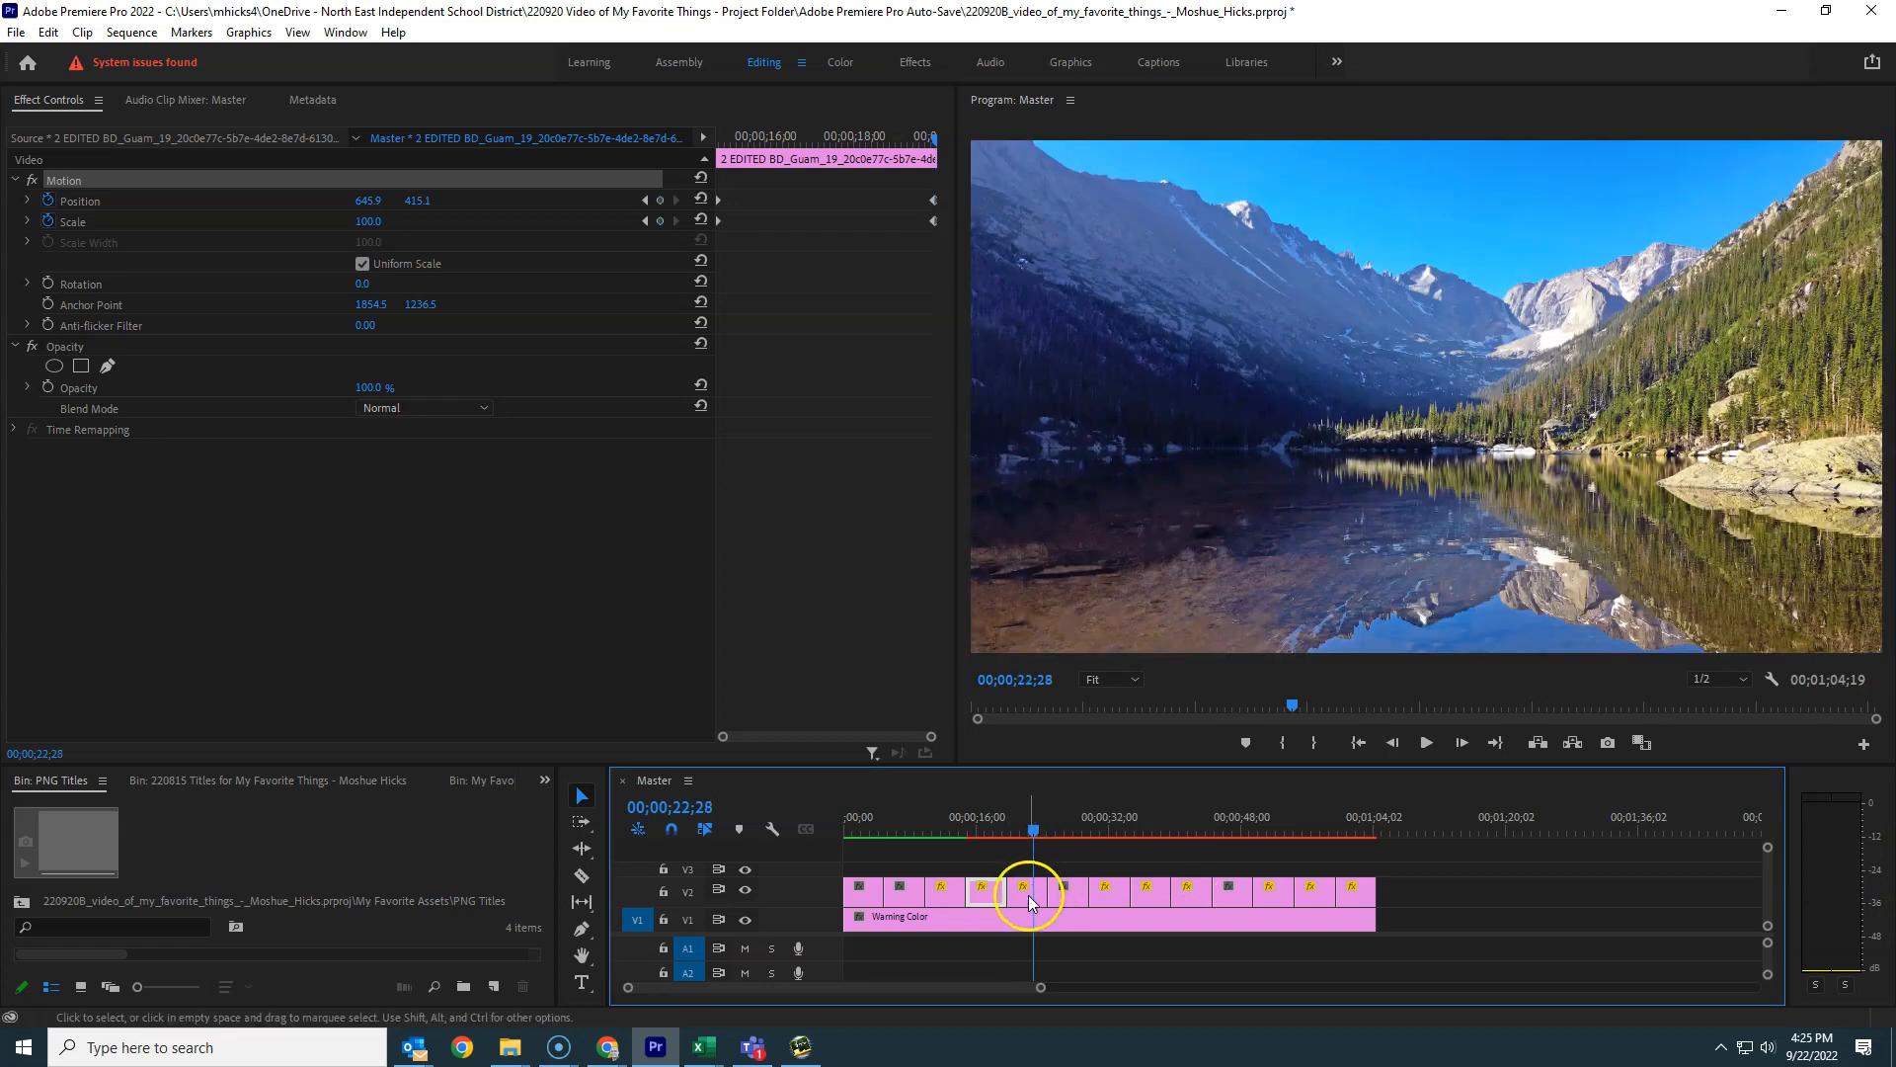
pyautogui.click(1018, 831)
pyautogui.press('Home')
pyautogui.click(1018, 833)
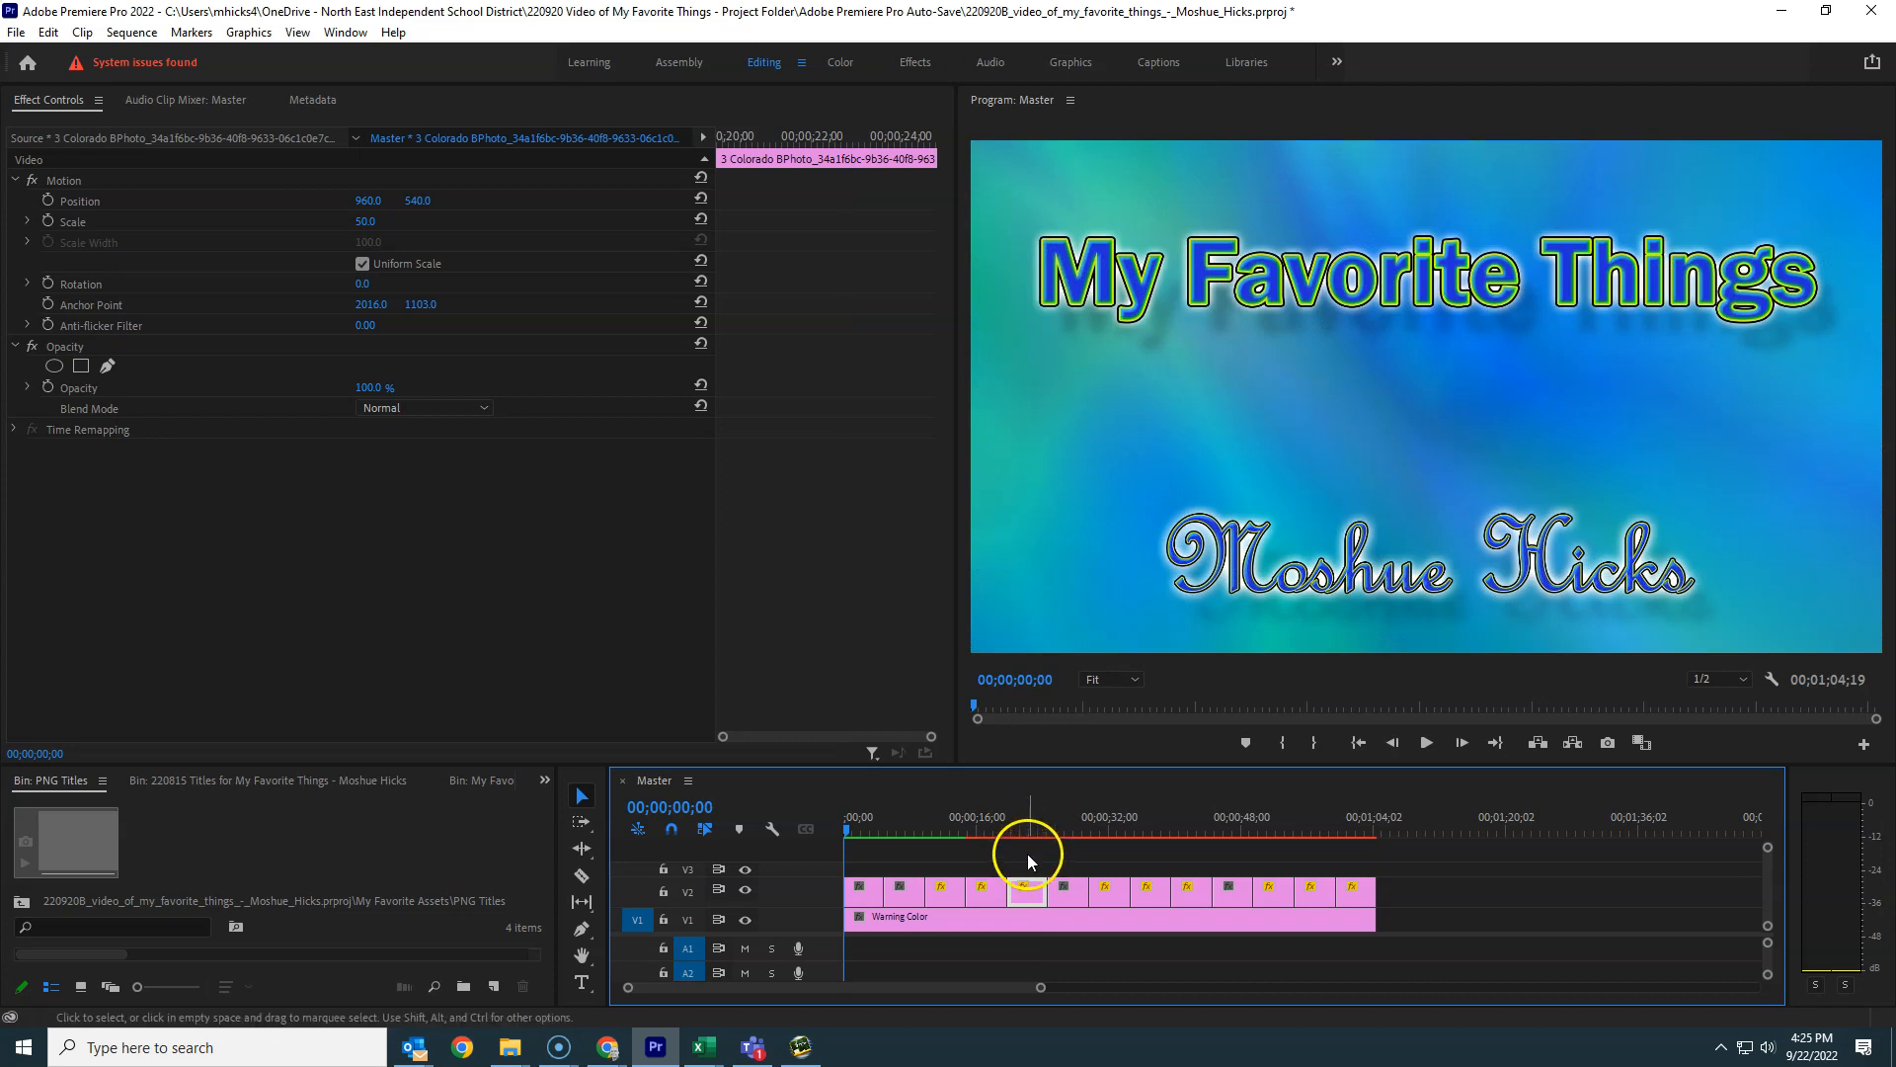
pyautogui.click(767, 135)
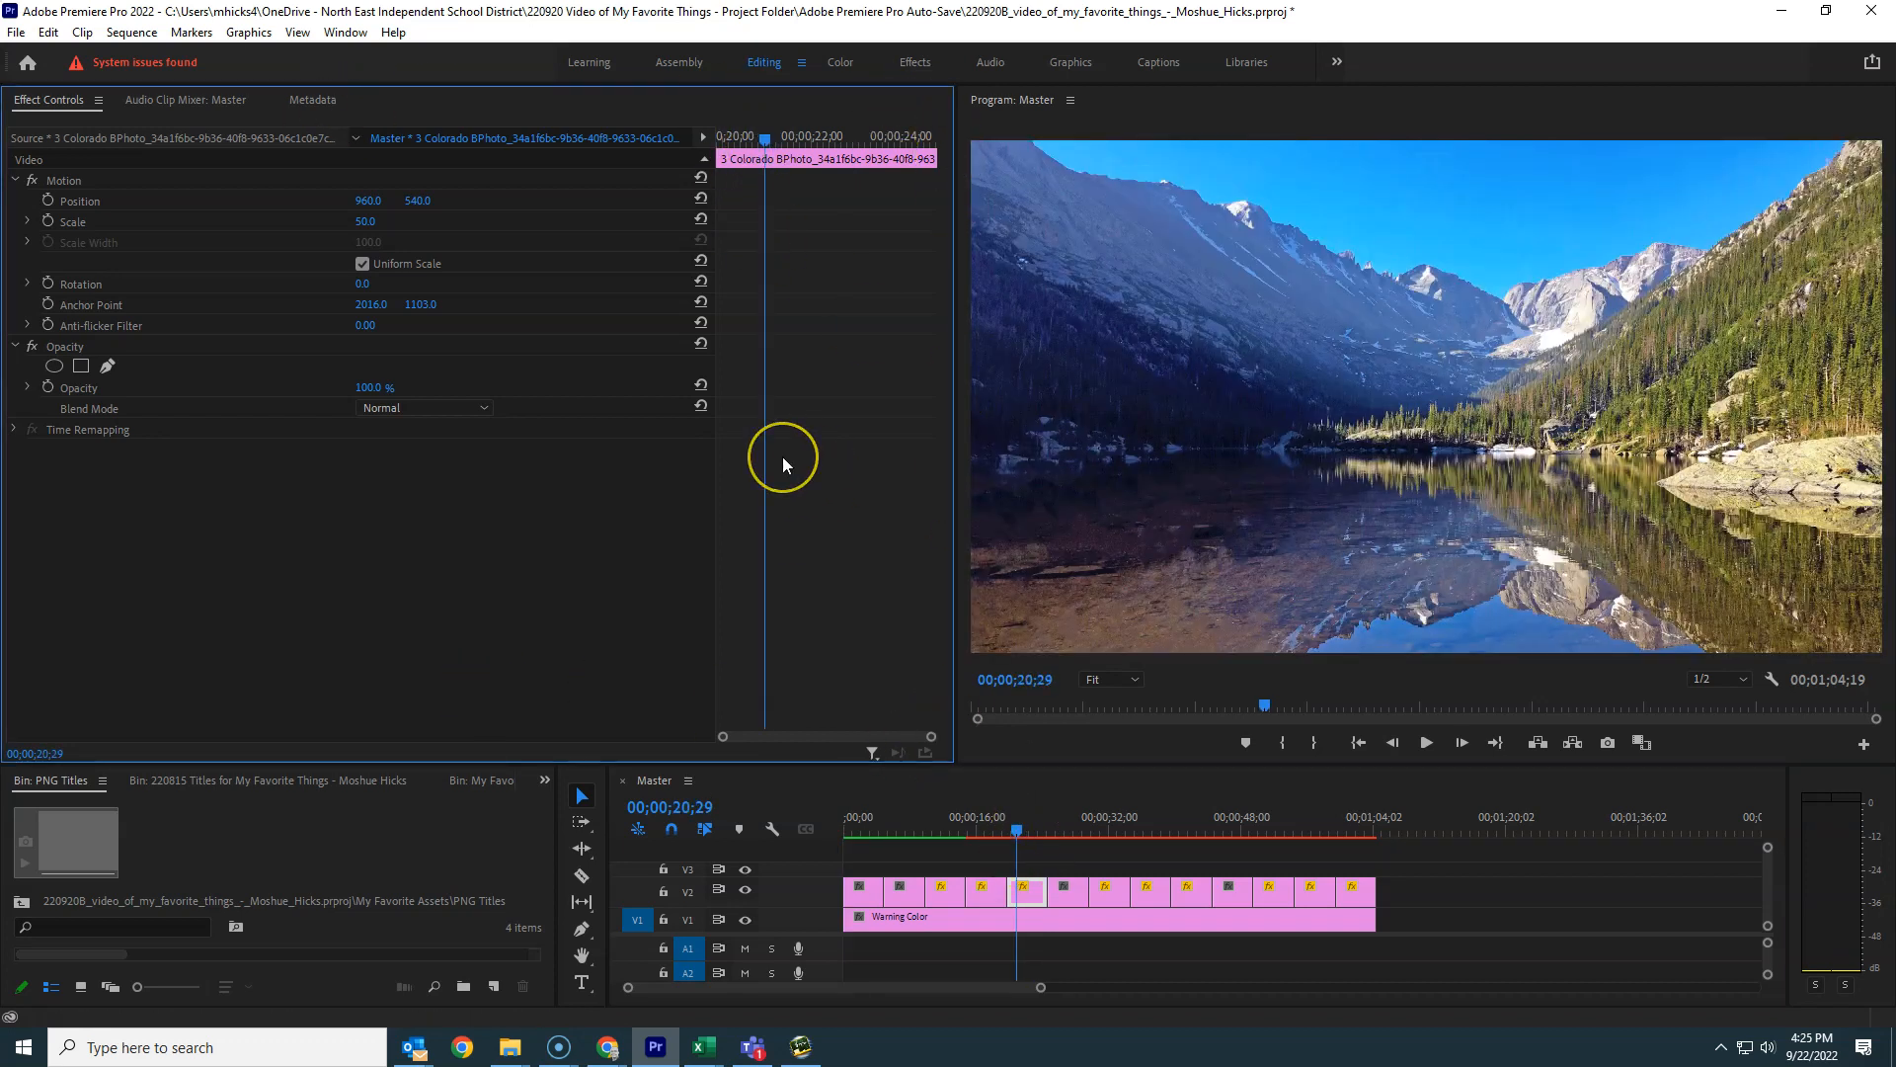
pyautogui.press('Up')
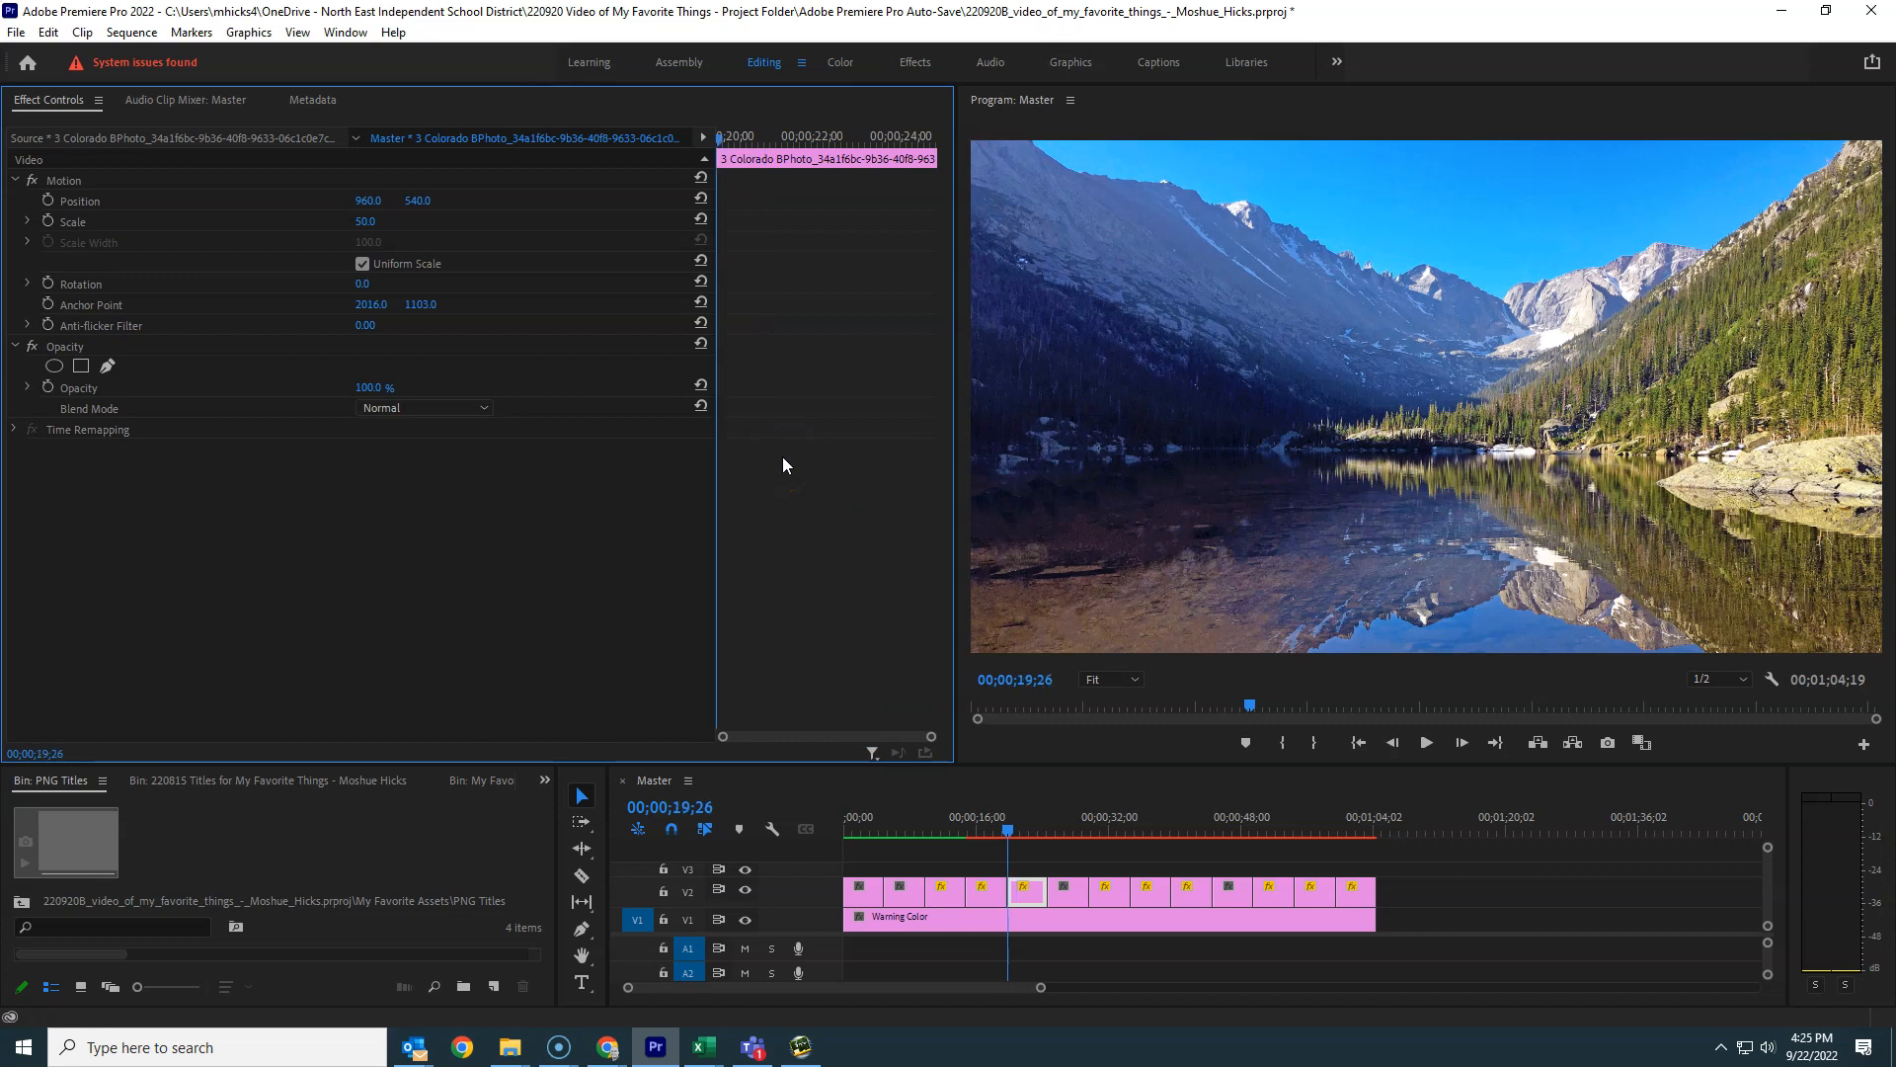
pyautogui.click(50, 200)
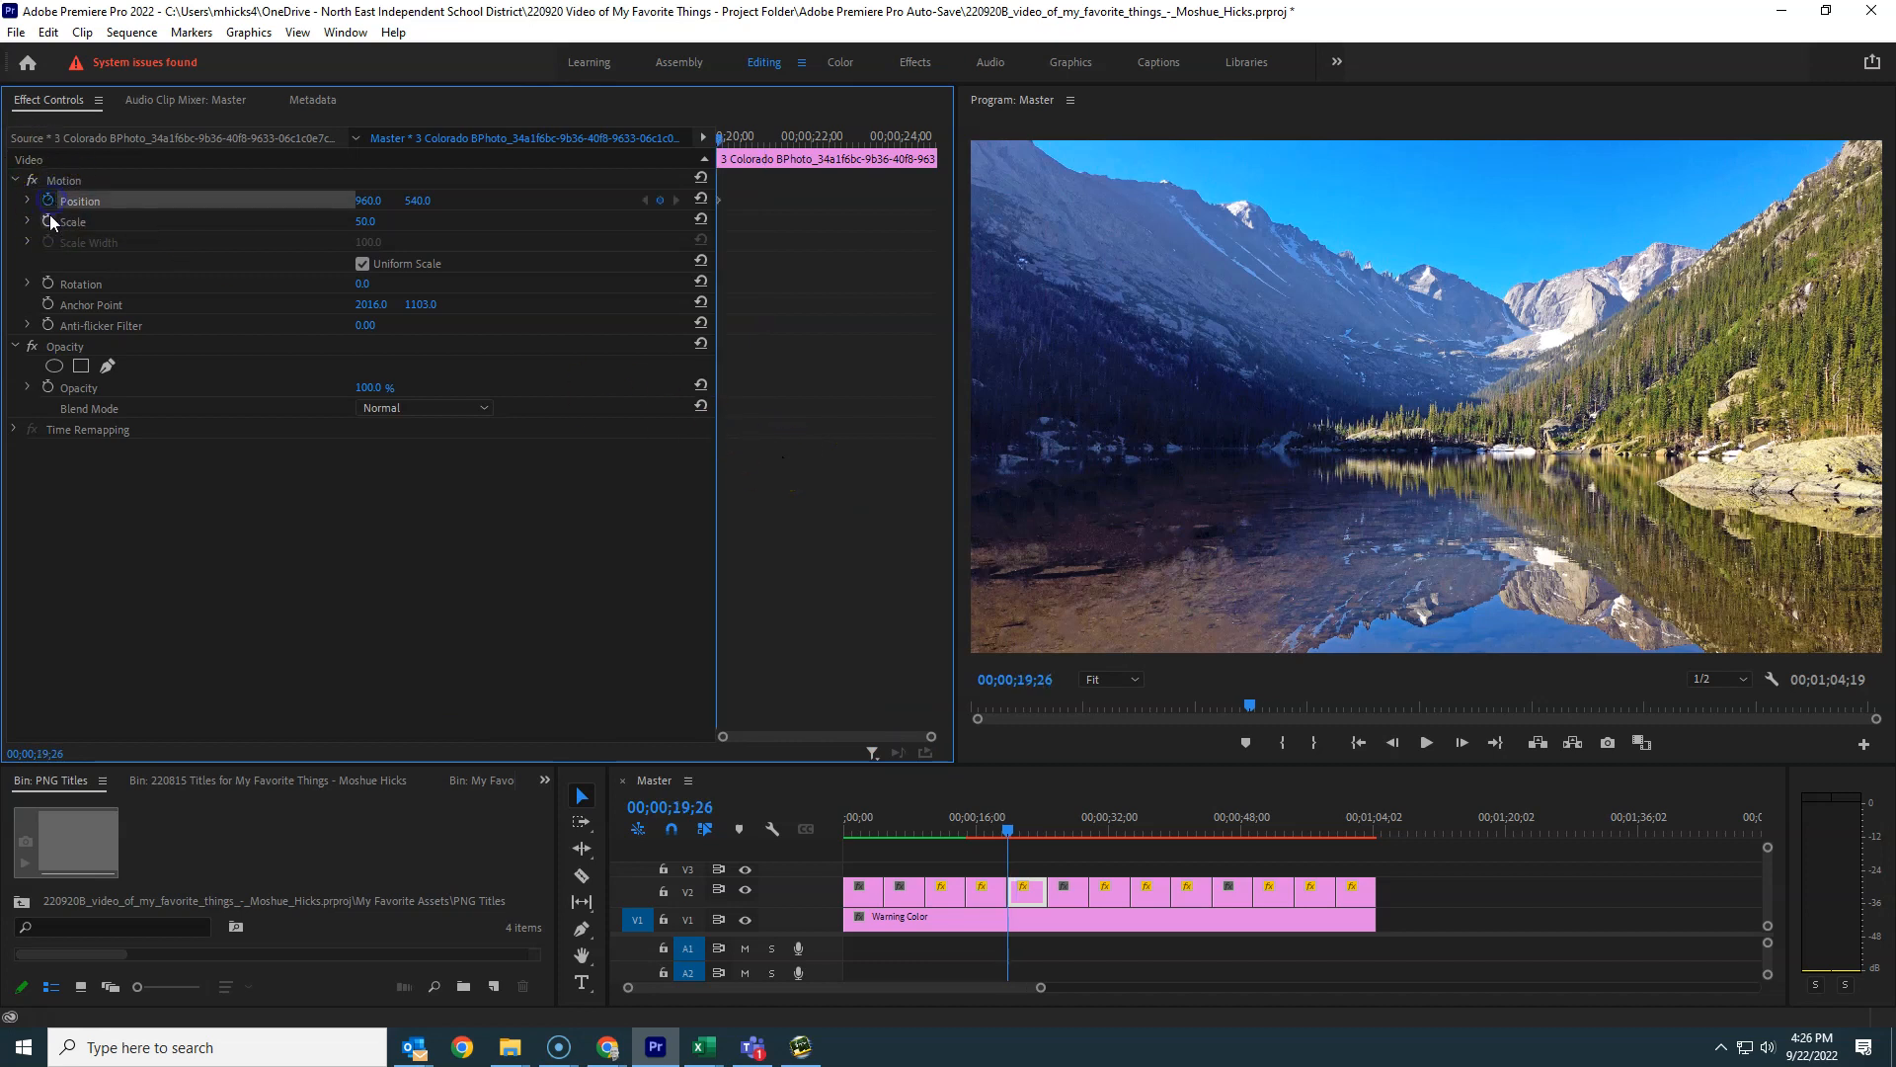
pyautogui.click(49, 221)
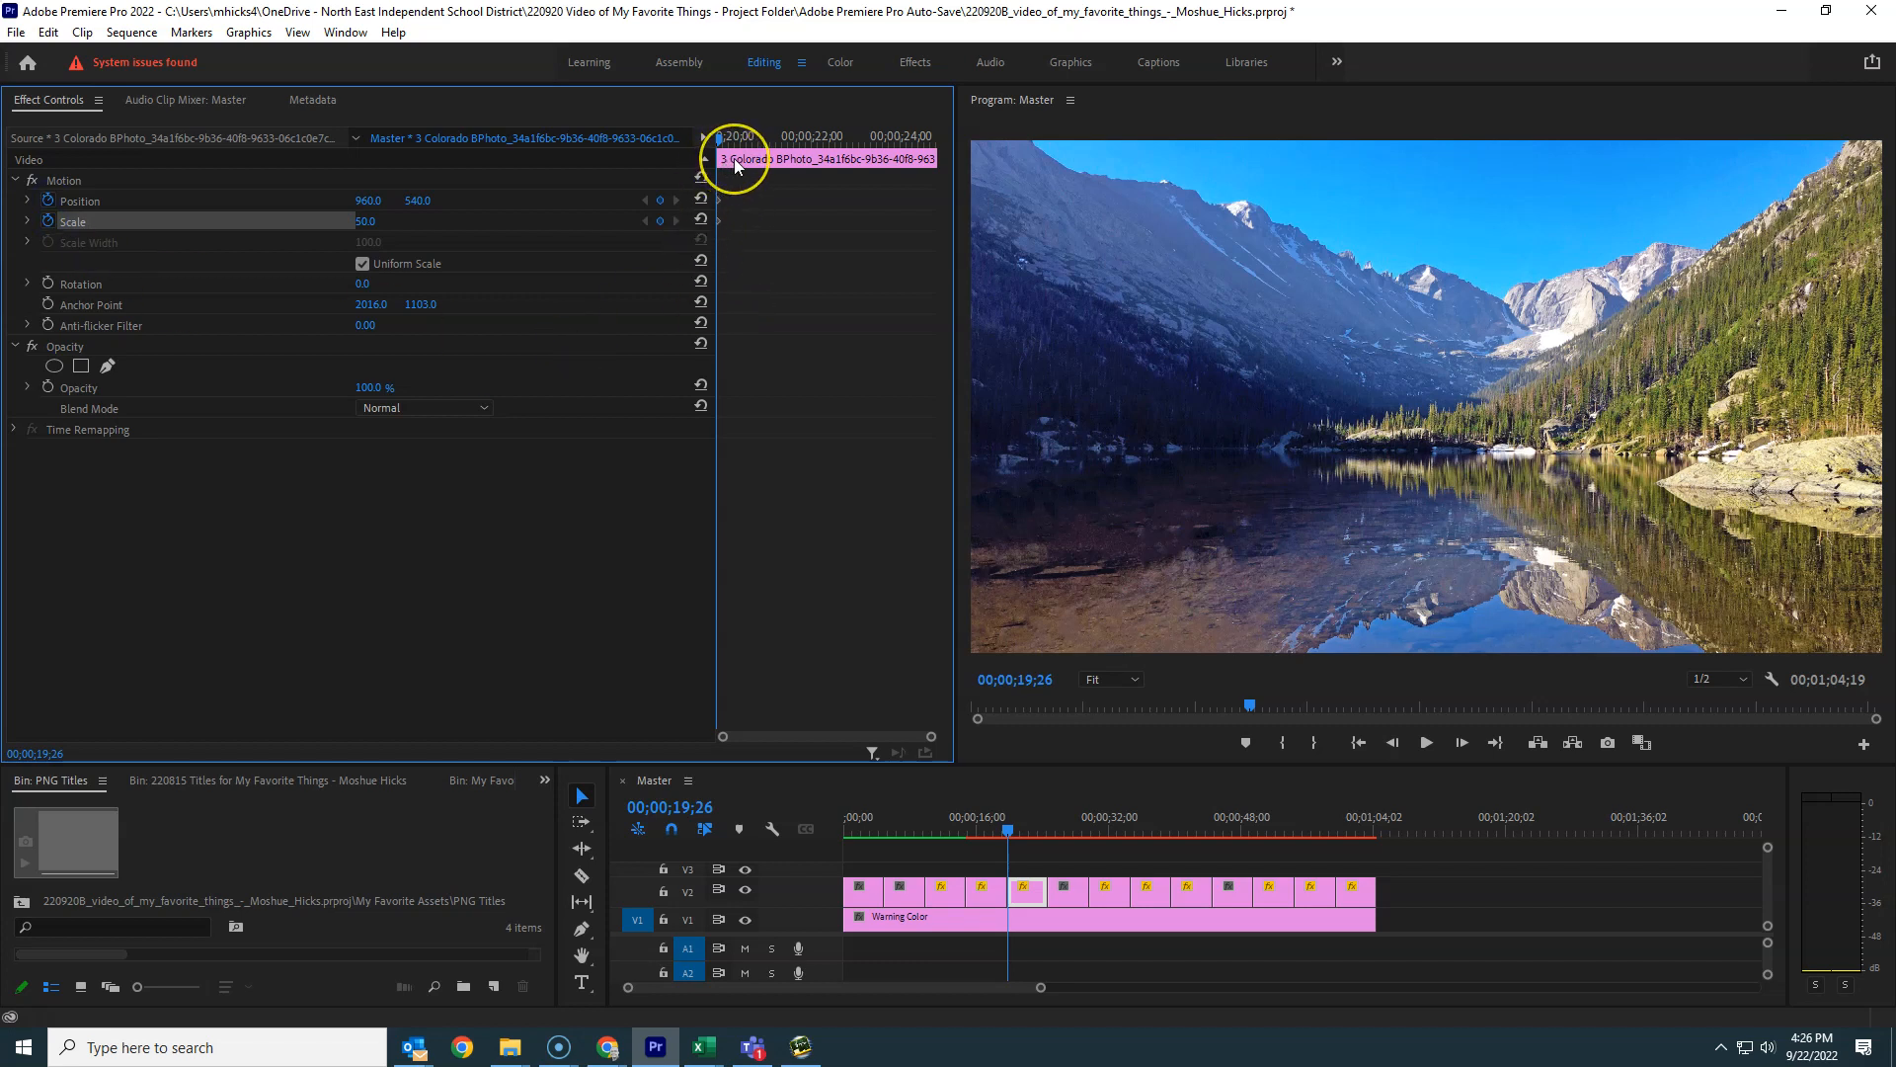
# At the Colorado clip's last frame, set Scale to 70 and move the photo to a Position of about 690, 609.
pyautogui.press('Down')
pyautogui.click(395, 221)
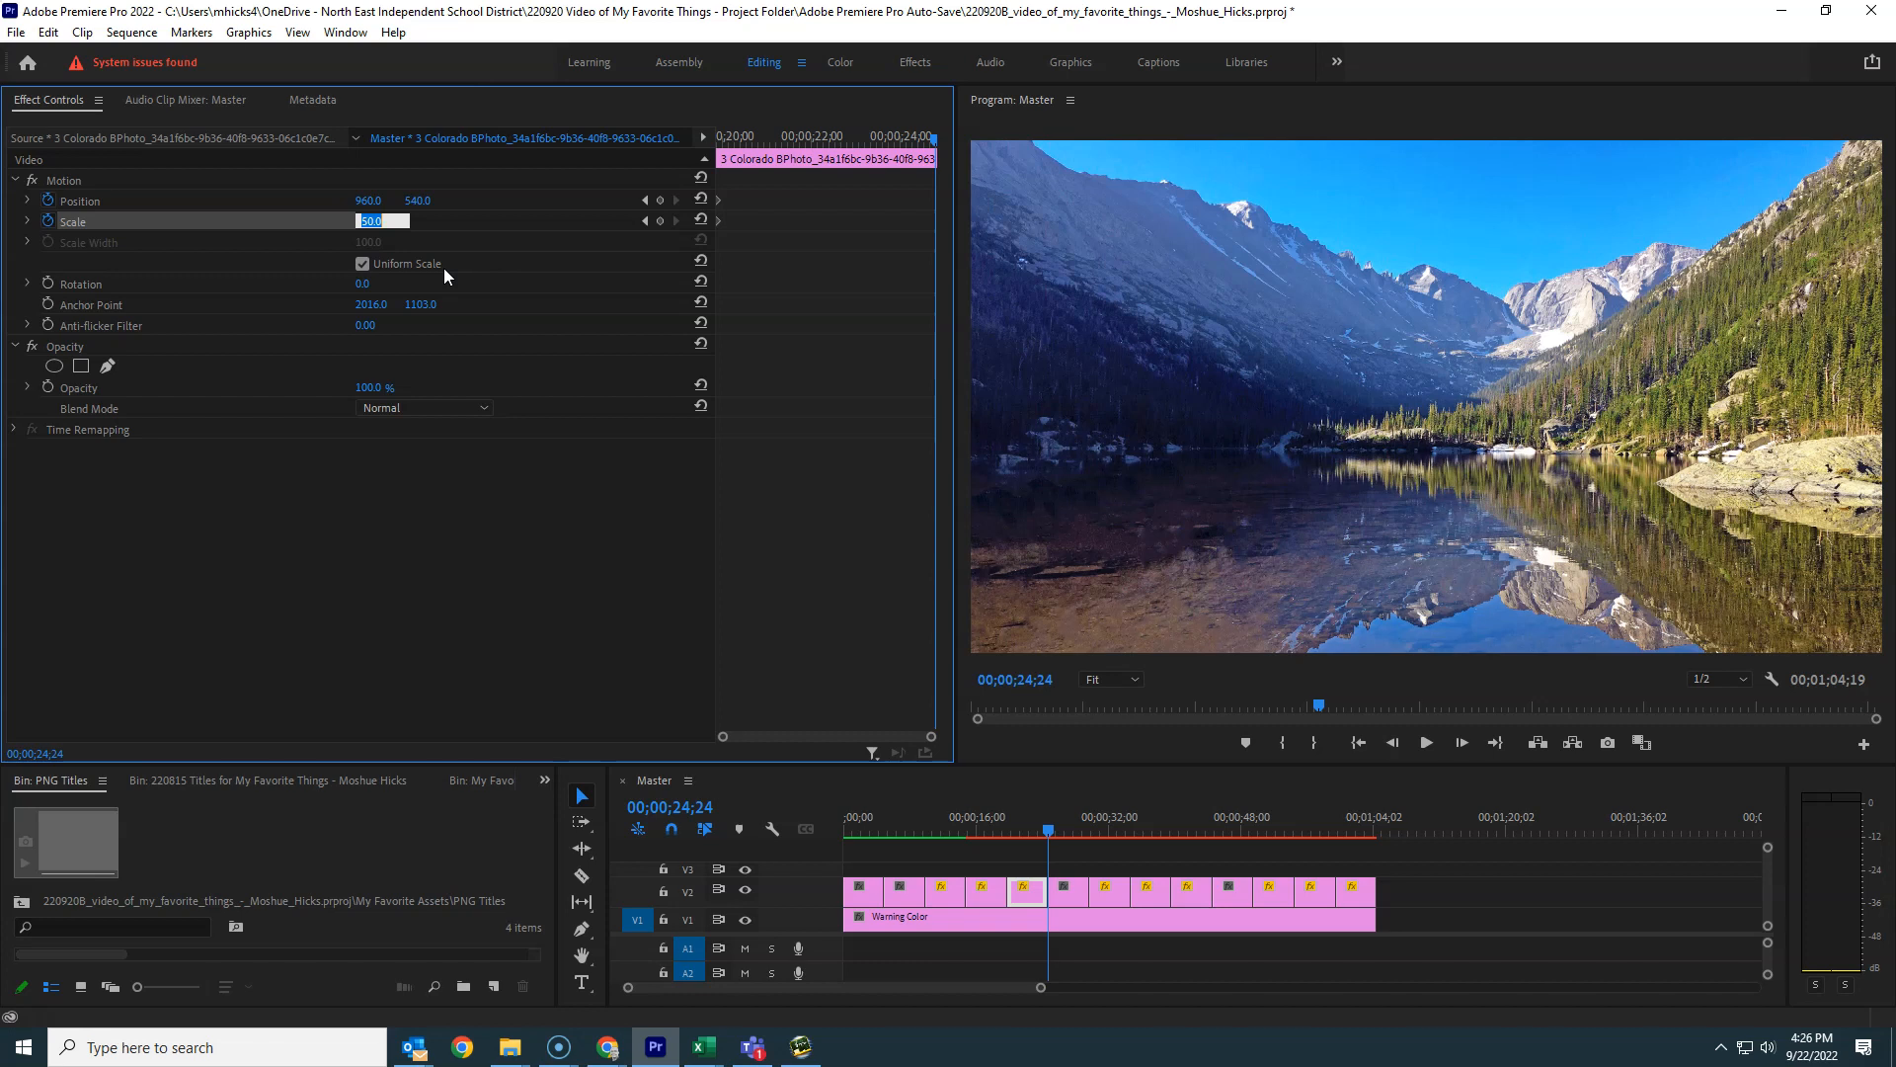
pyautogui.write('70')
pyautogui.press('Return')
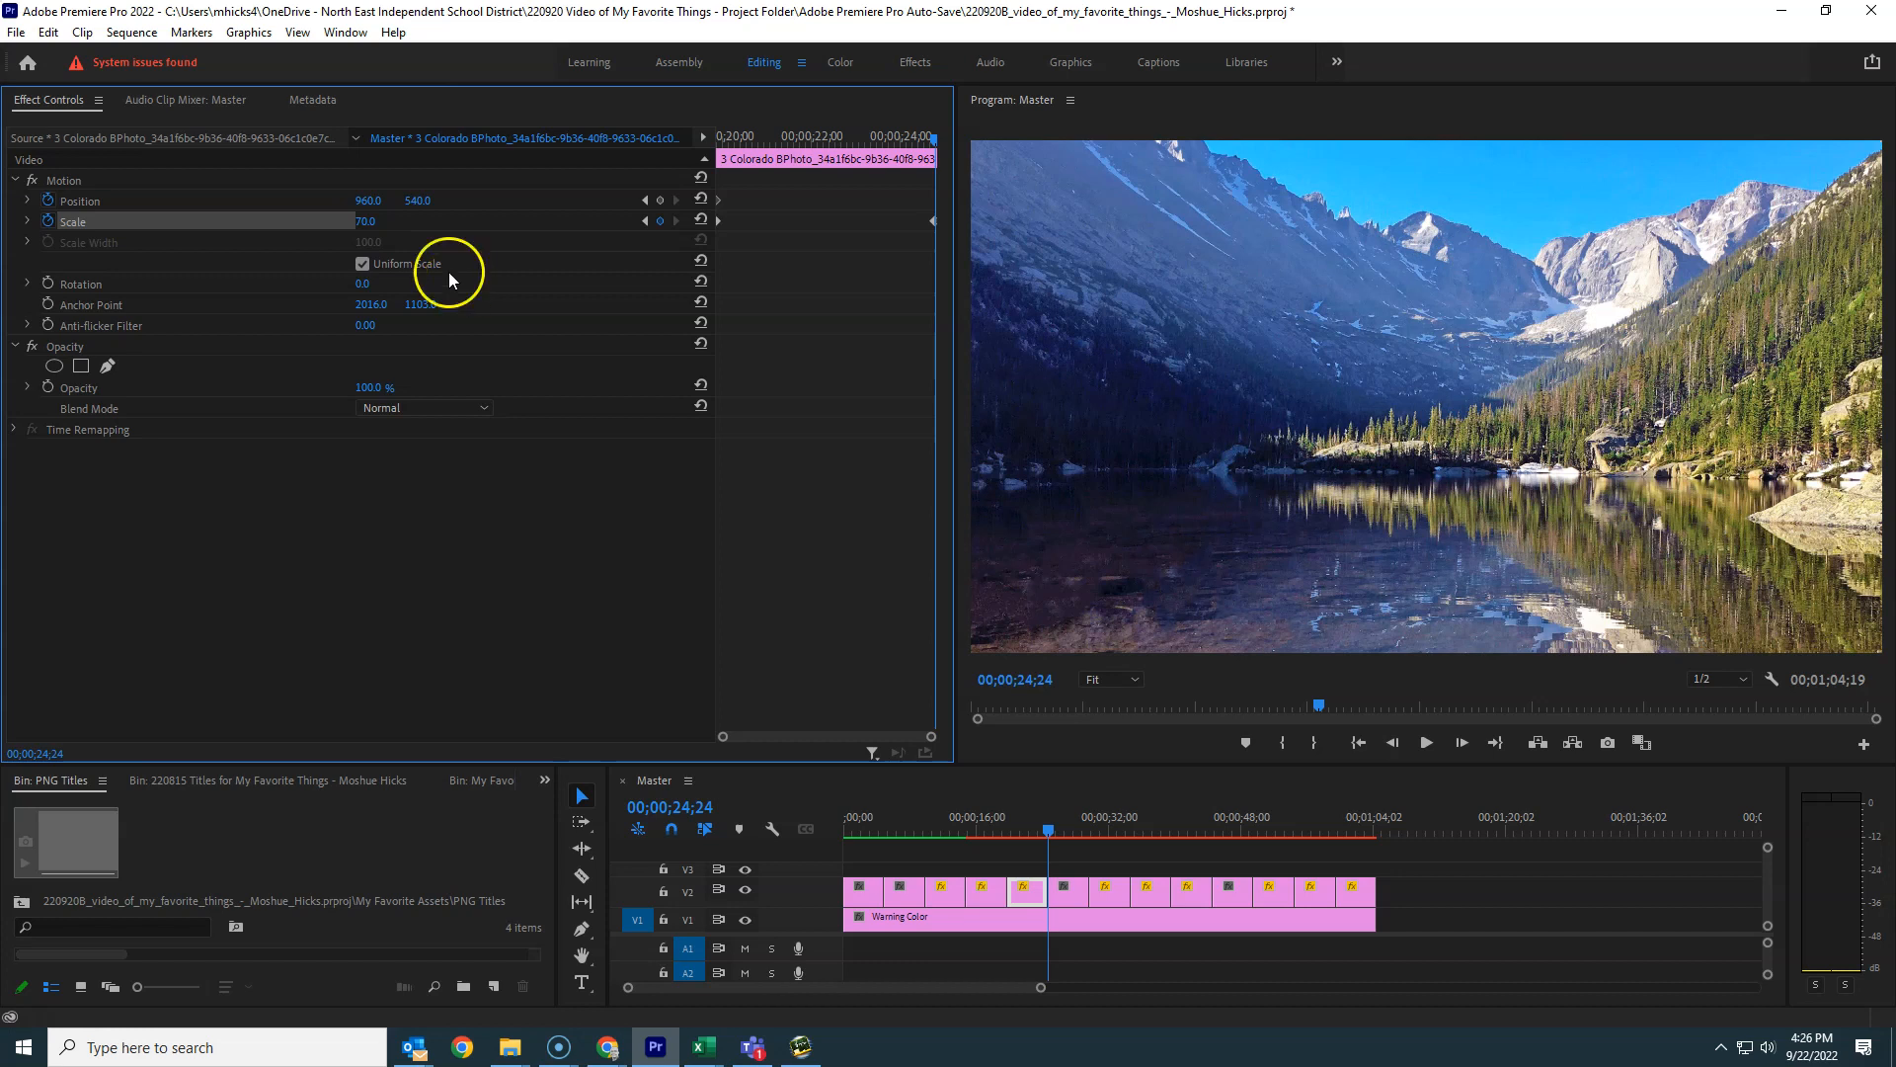
pyautogui.click(73, 179)
pyautogui.moveTo(1496, 362); pyautogui.dragTo(1377, 392)
# Play the Colorado clip from its start to check the pan and zoom.
pyautogui.moveTo(761, 139); pyautogui.dragTo(700, 150)
pyautogui.press('space')
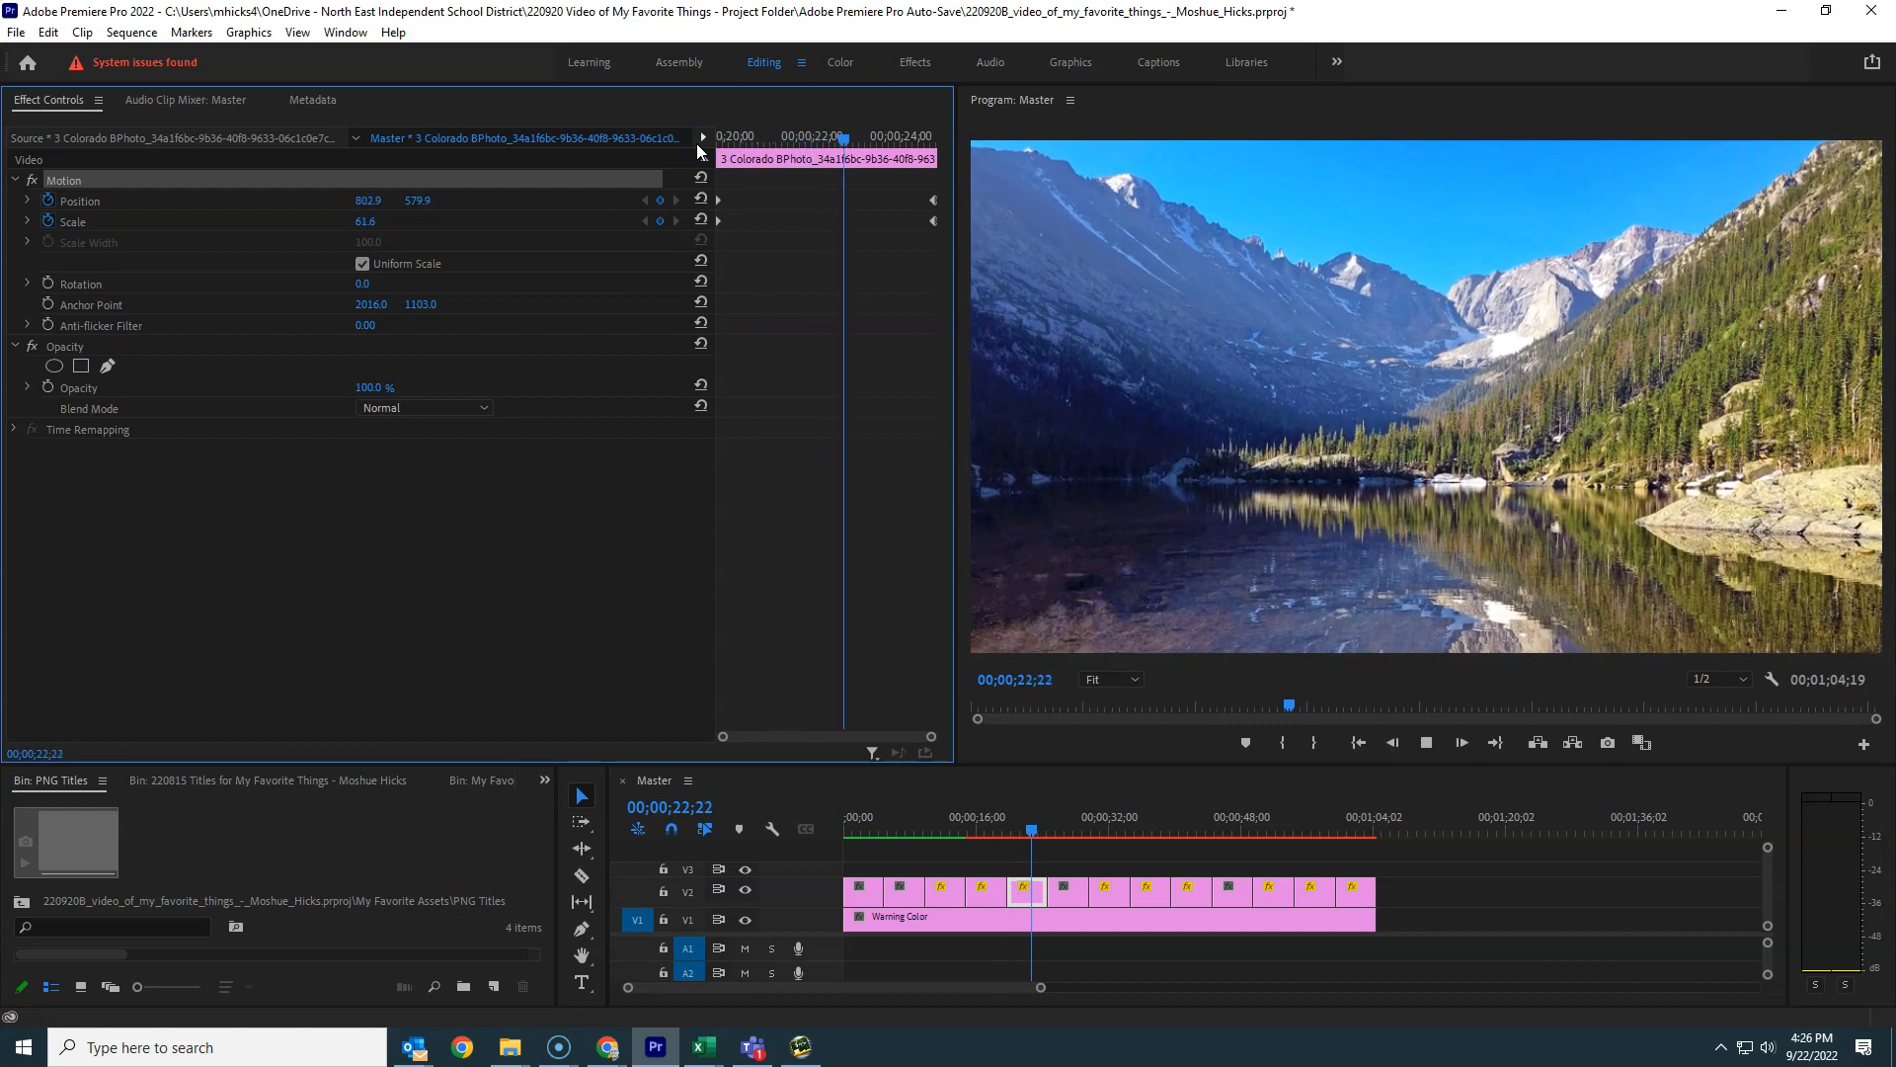
pyautogui.press('space')
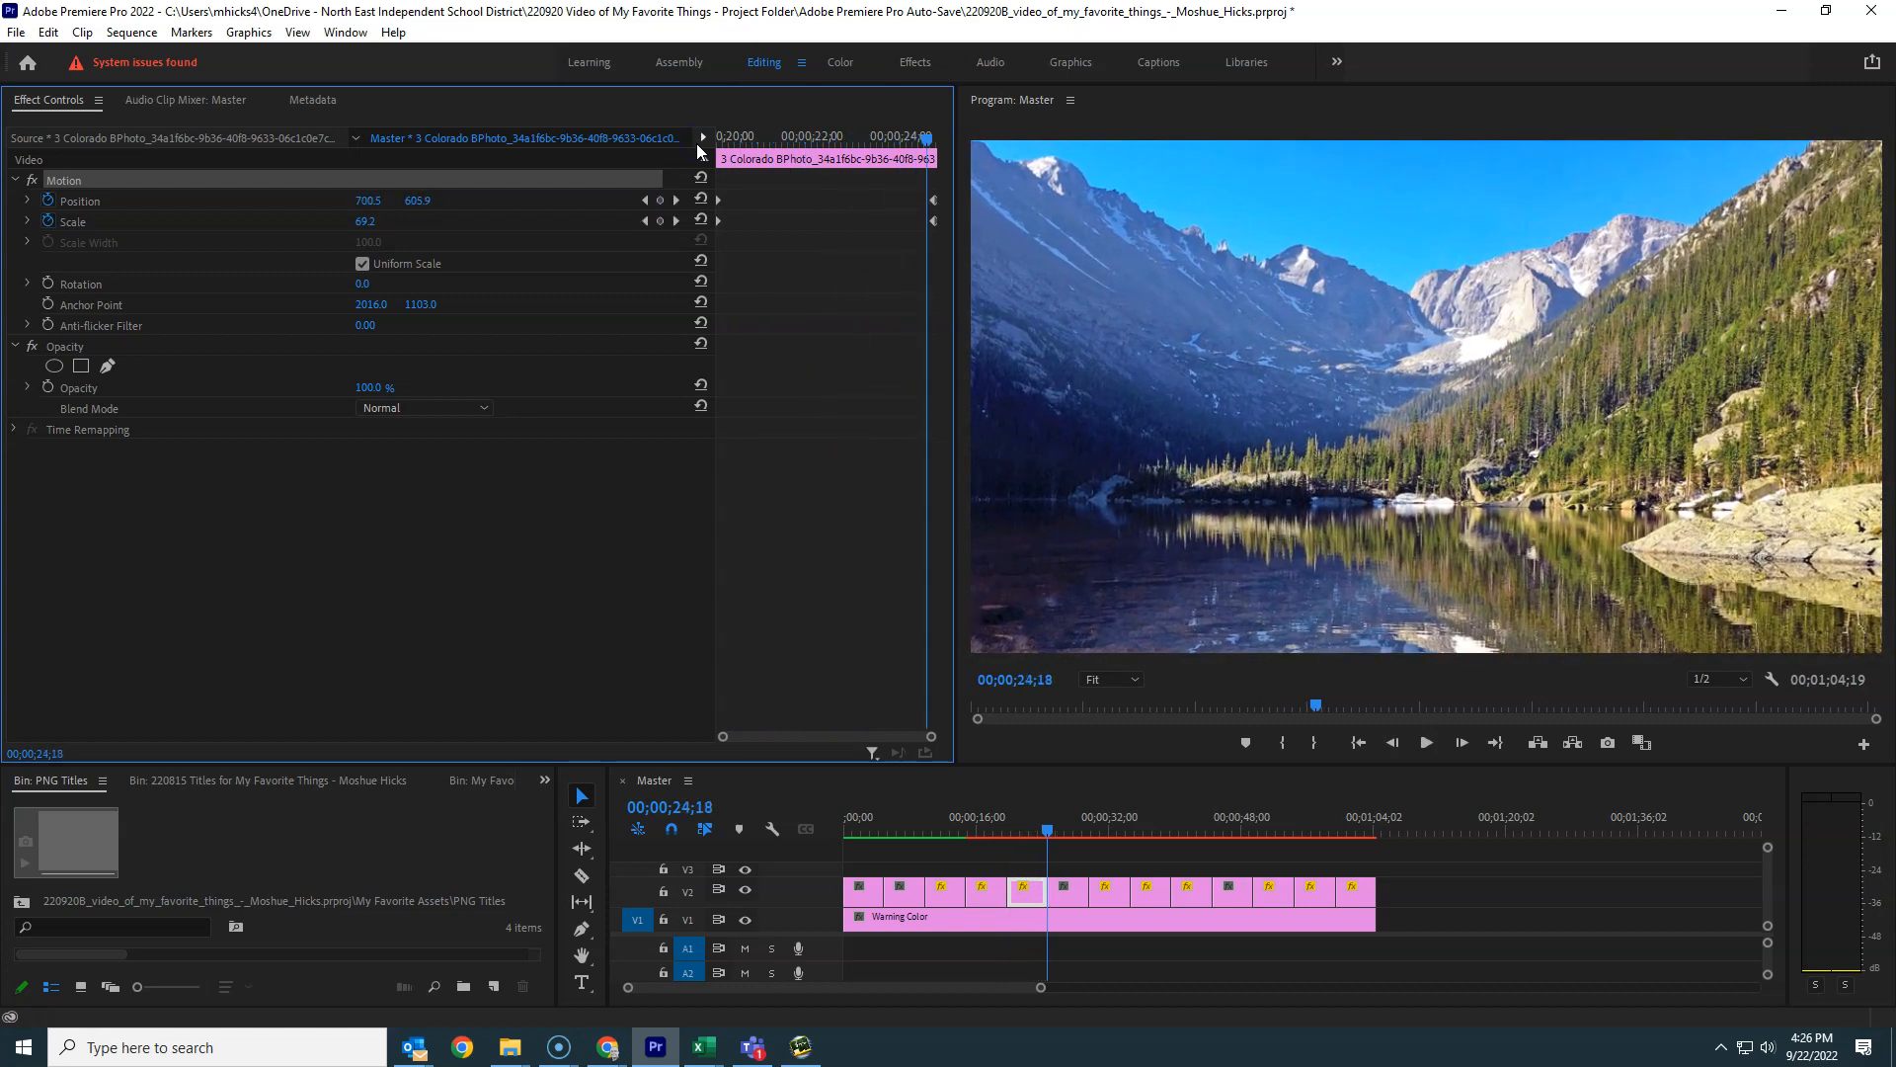
# Move the playhead to the apple photo clip at about 00;00;31;23 in the sequence.
pyautogui.click(1108, 821)
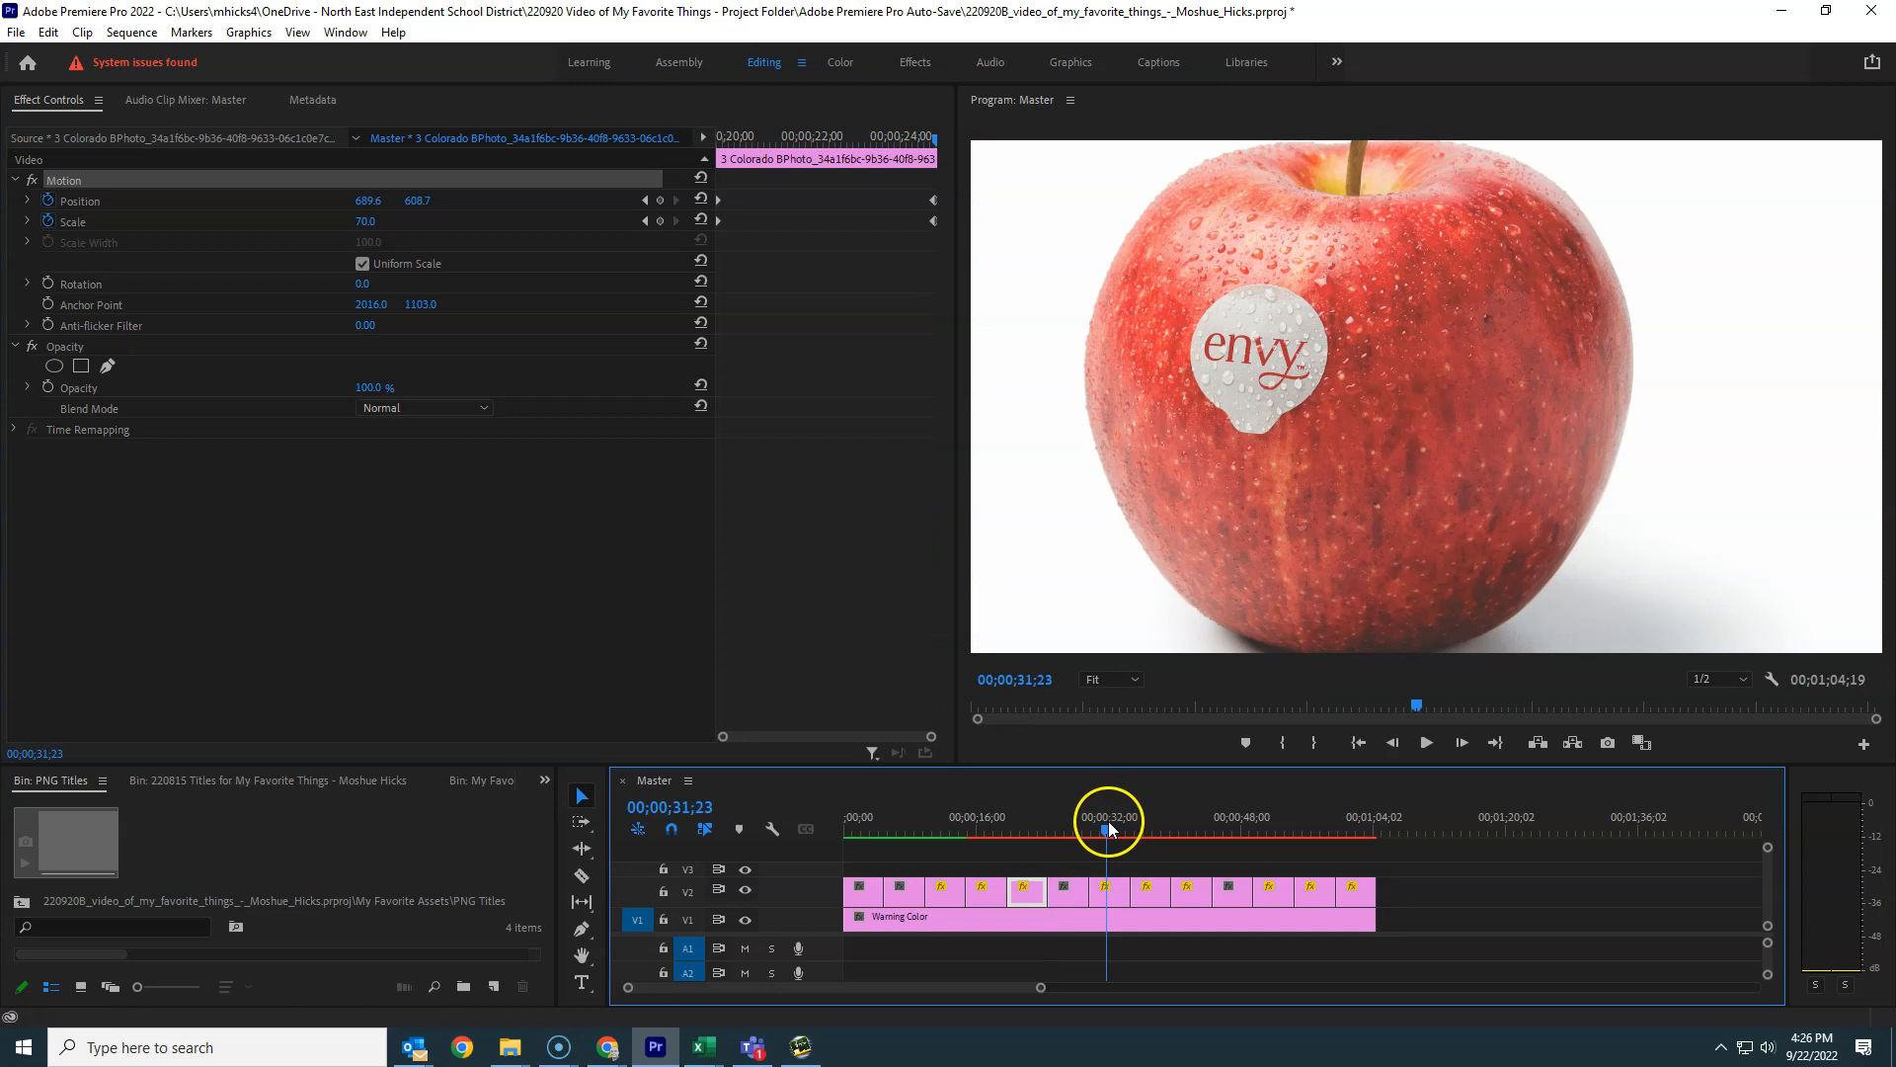